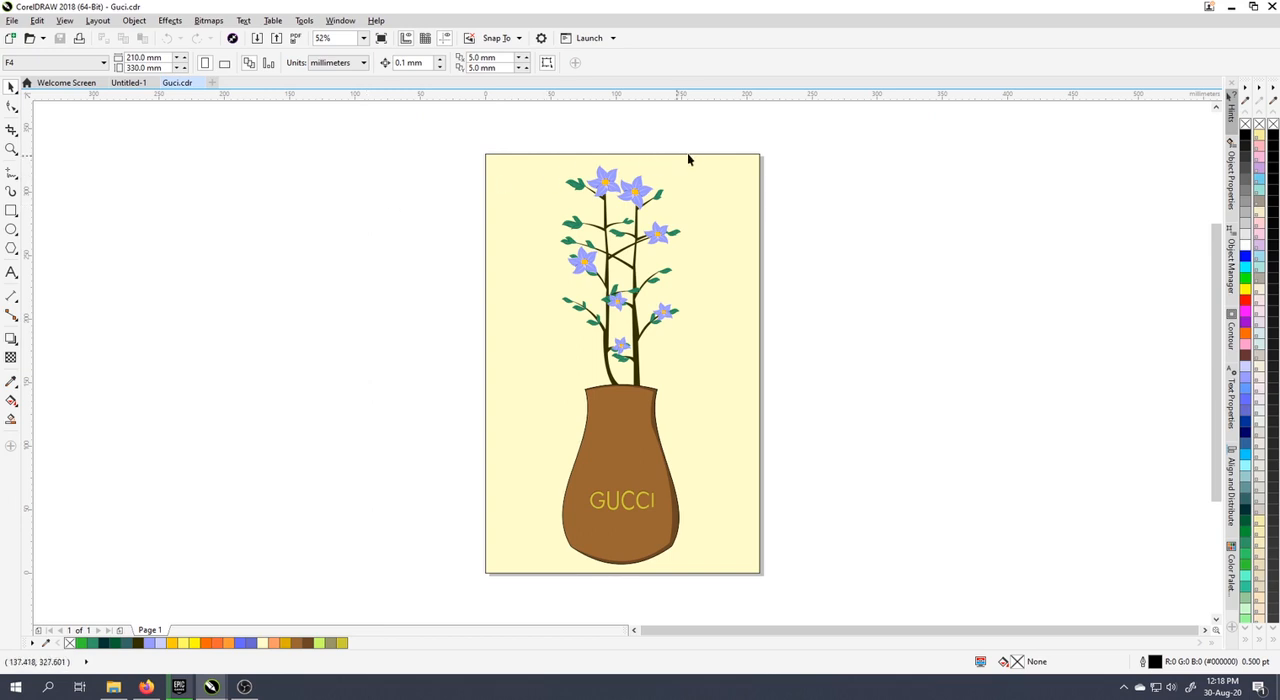
left_click_drag(712, 147, 533, 423)
left_click(627, 272)
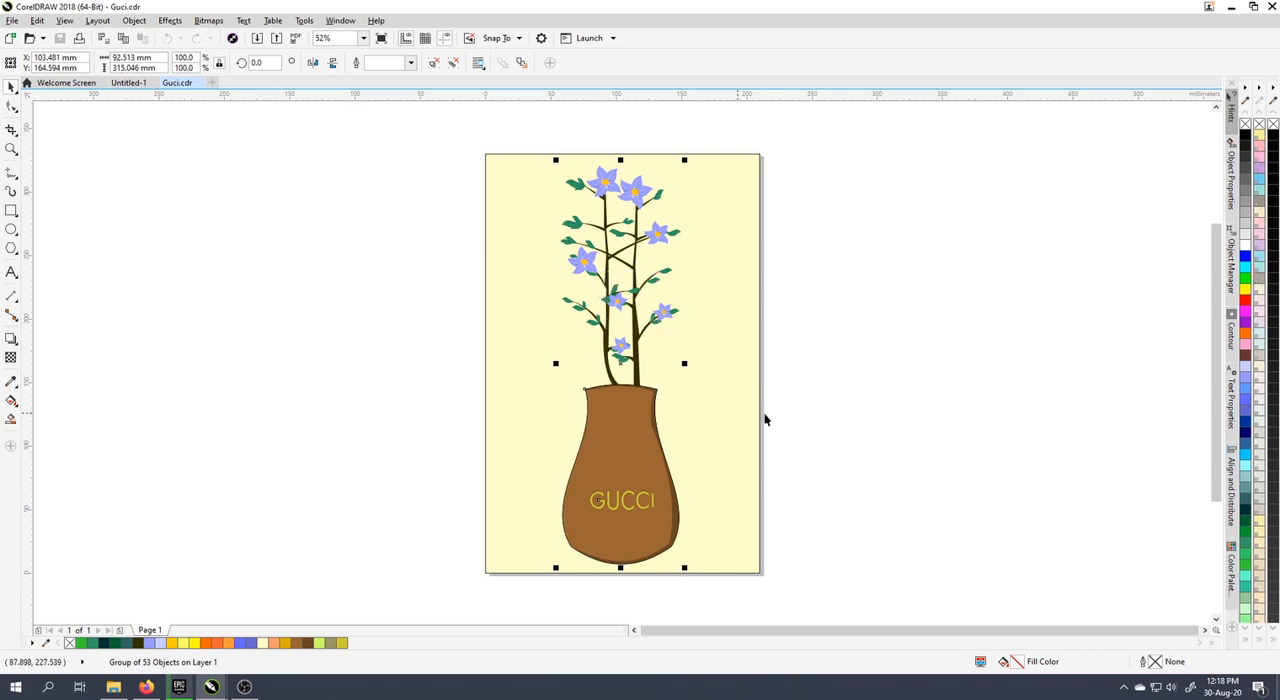
left_click(724, 393)
left_click(624, 405)
left_click(475, 197)
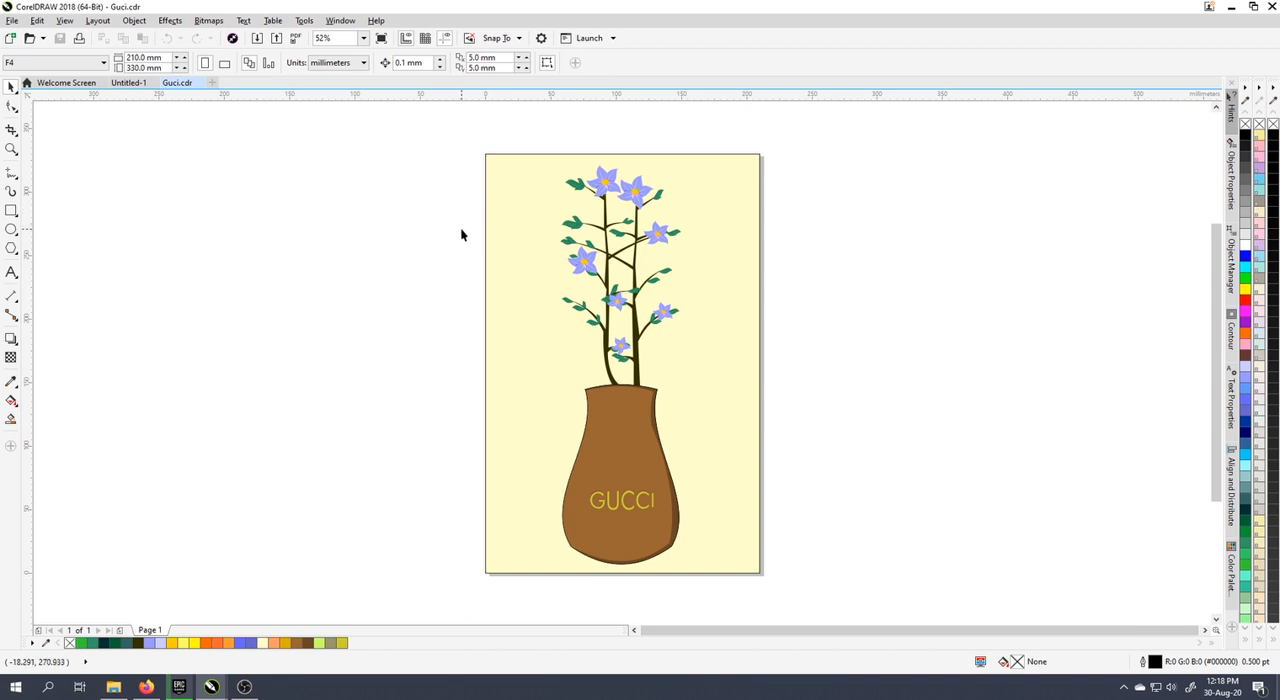
Step: In the Untitled-1 document, add the title "Tata letak objek" near the top of the page and enlarge it to about 61 pt
left_click(128, 82)
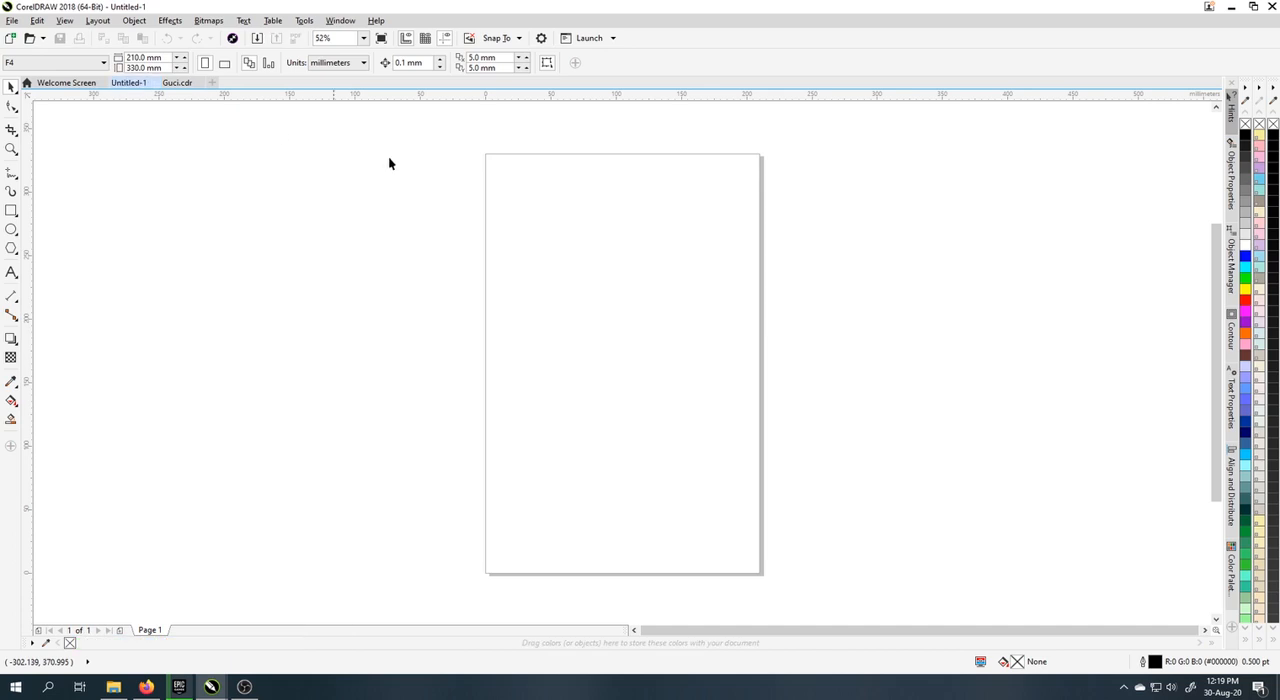
left_click(11, 272)
left_click(509, 201)
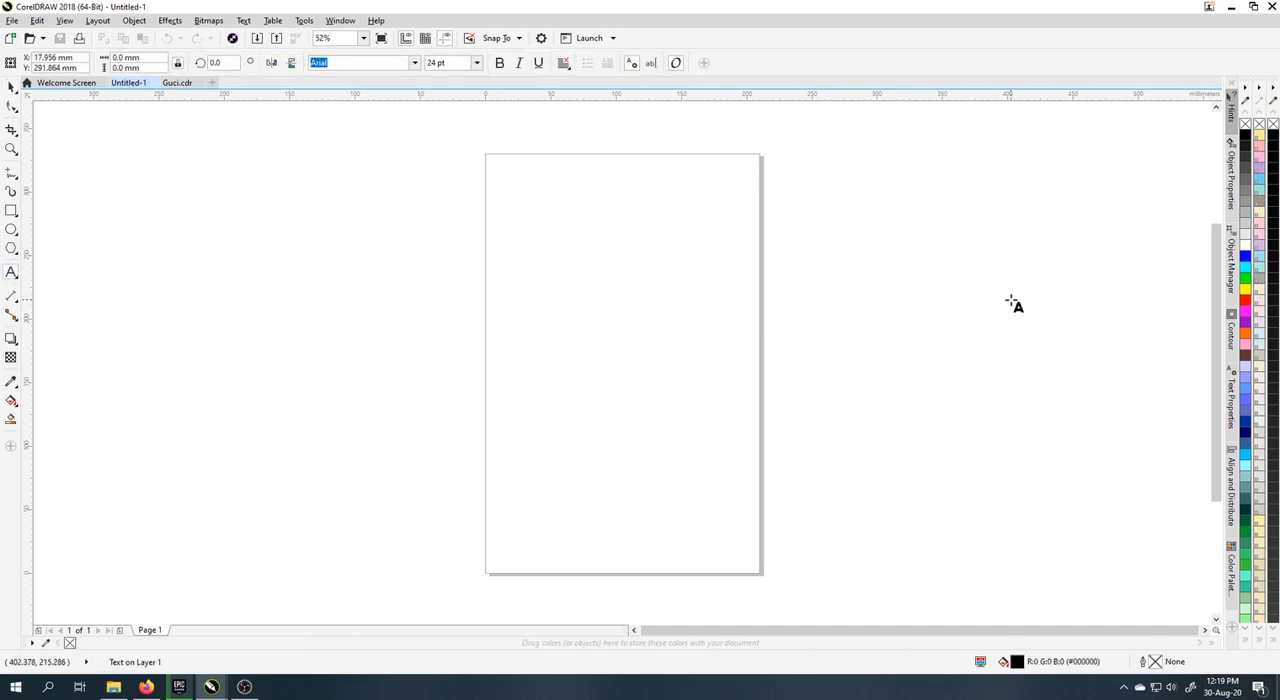
type("Tata letak objek")
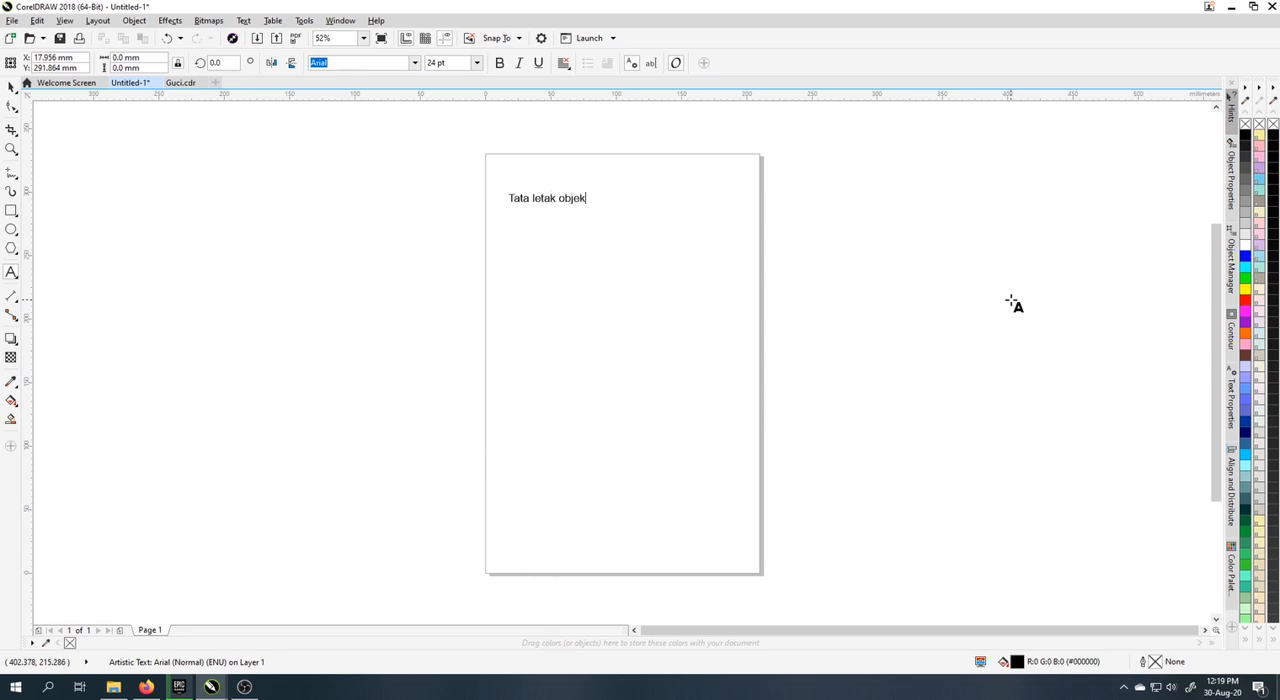
key("ctrl+space")
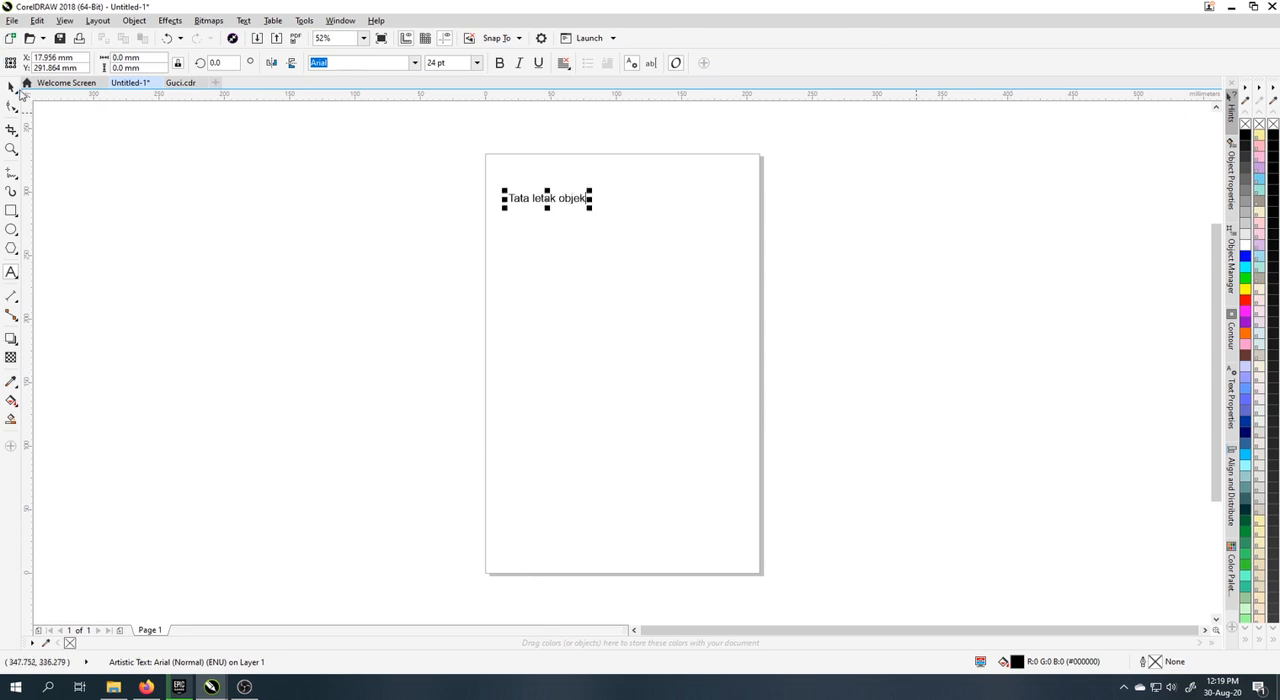
left_click_drag(594, 214, 673, 247)
Step: Duplicate the title below itself and replace the copy's text with "Duplikasi / menggandakan objek"
double_click(670, 236)
key("ctrl+a")
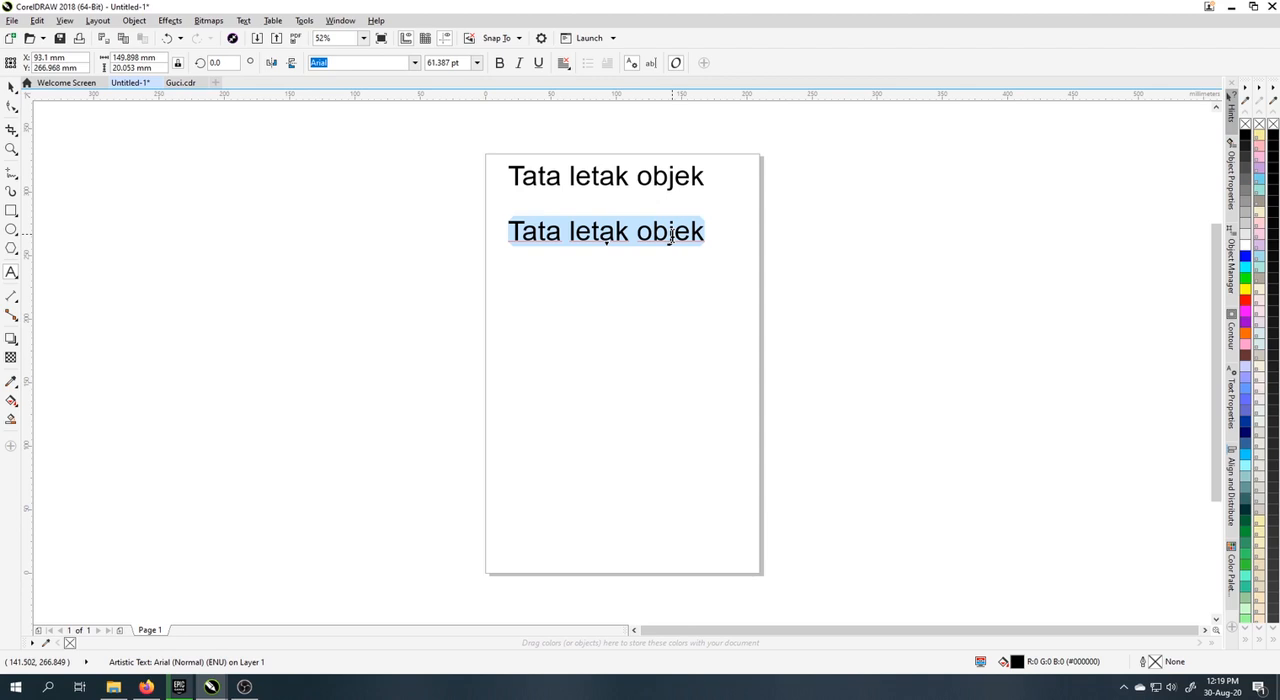
type("Du-")
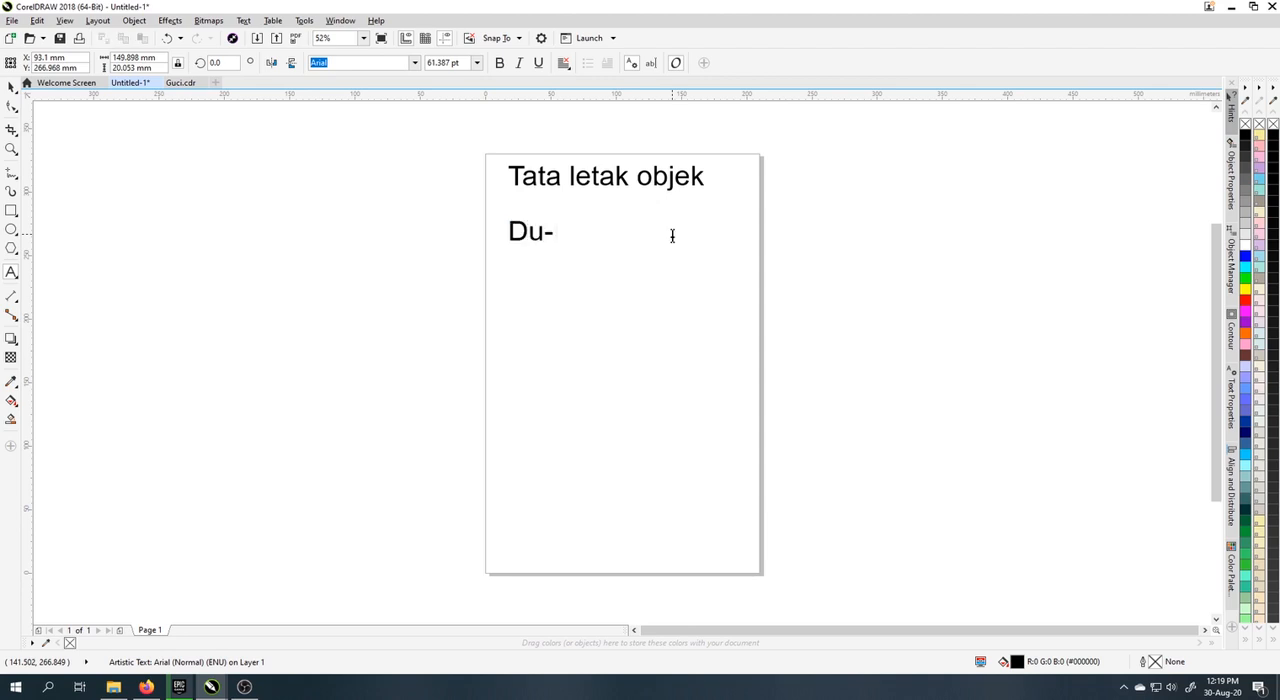
key("BackSpace")
type("plikasi ")
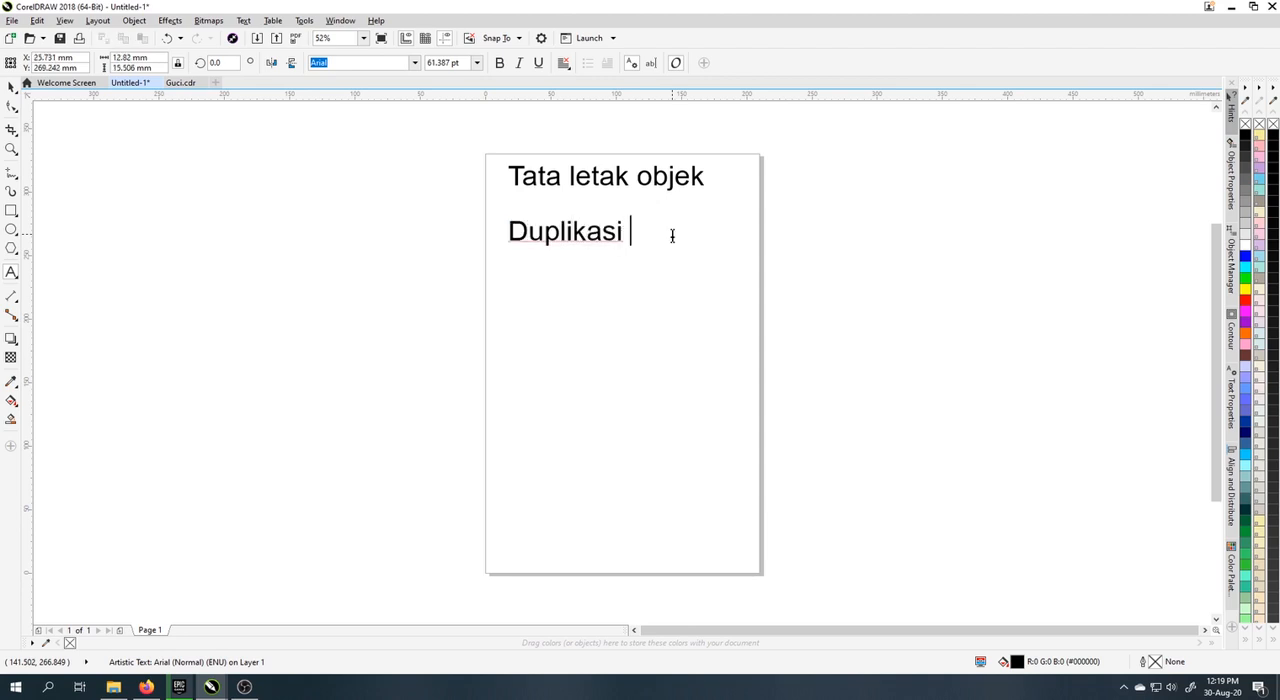
type("/ mengganda")
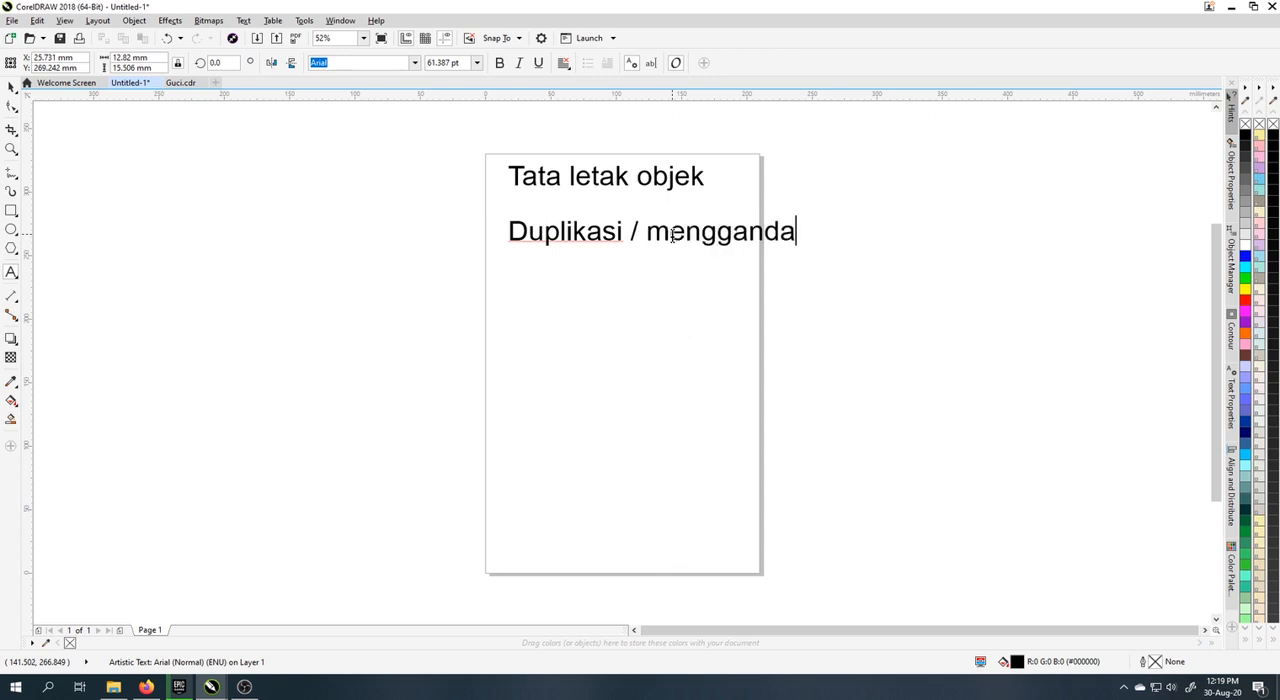
type("kan objek")
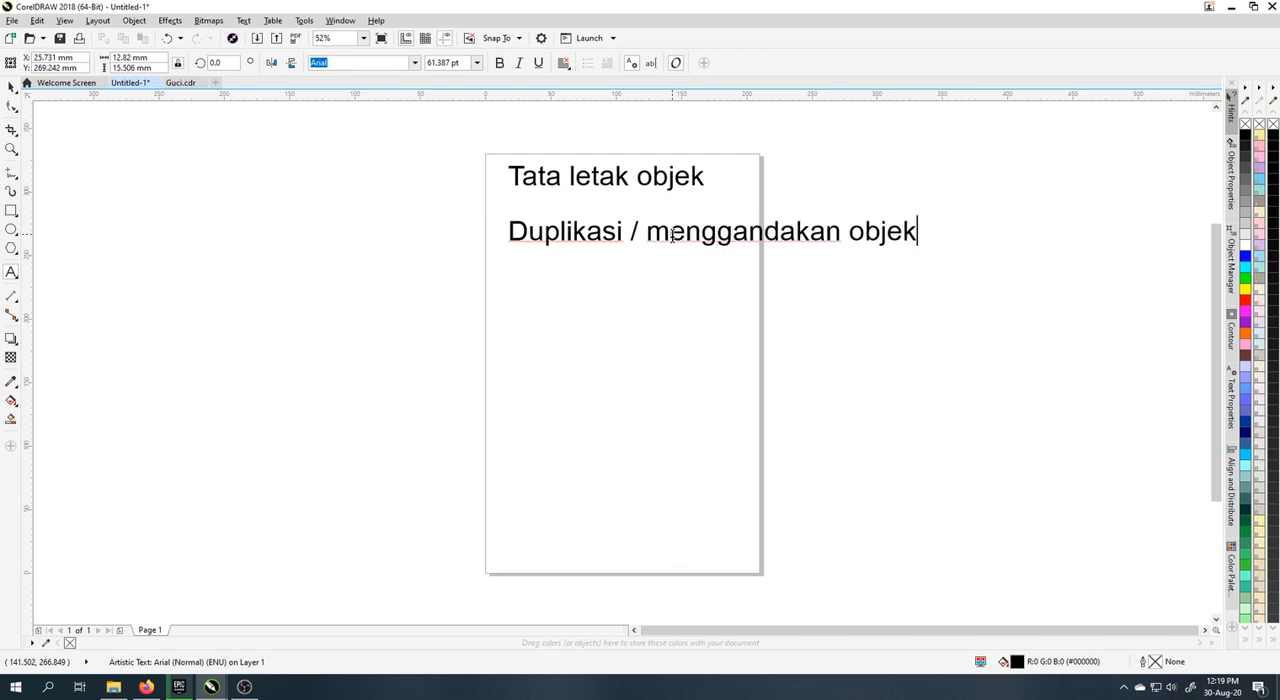
Step: Add the lines "Penjajaran/alignment objek" and "Sumbu rotasi dari objek" to the text below the title
key("Return")
type("Penjajaran")
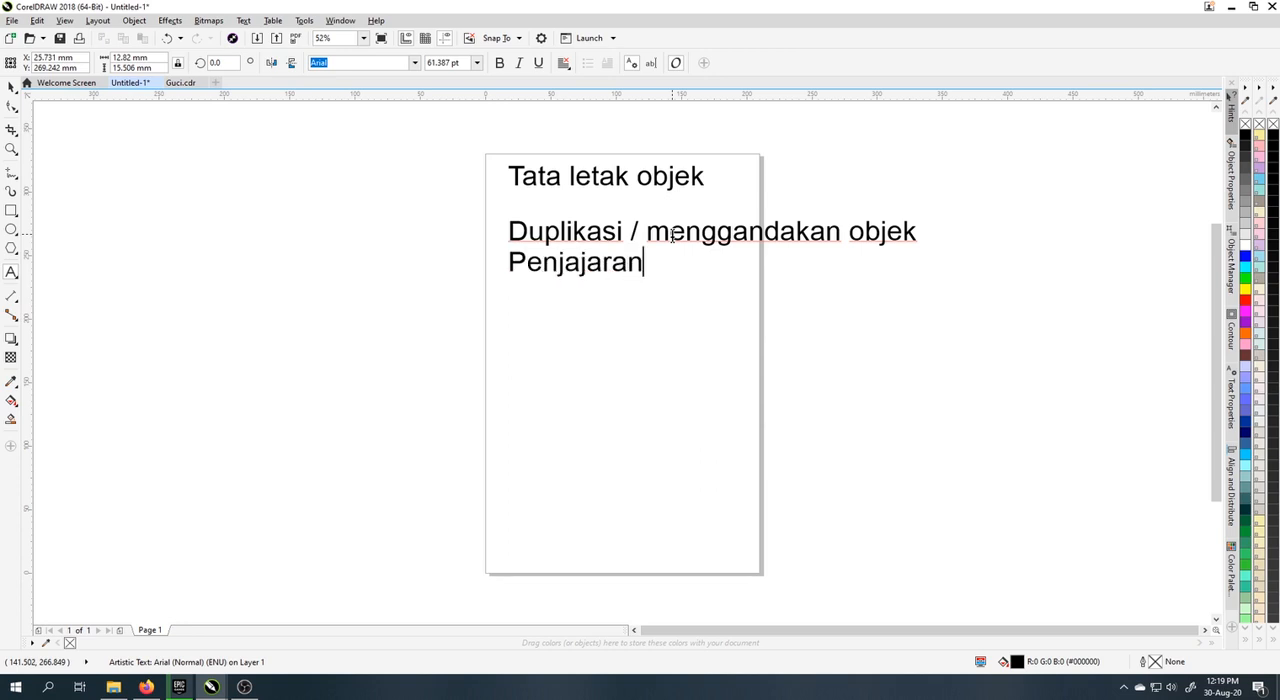
type("/alig")
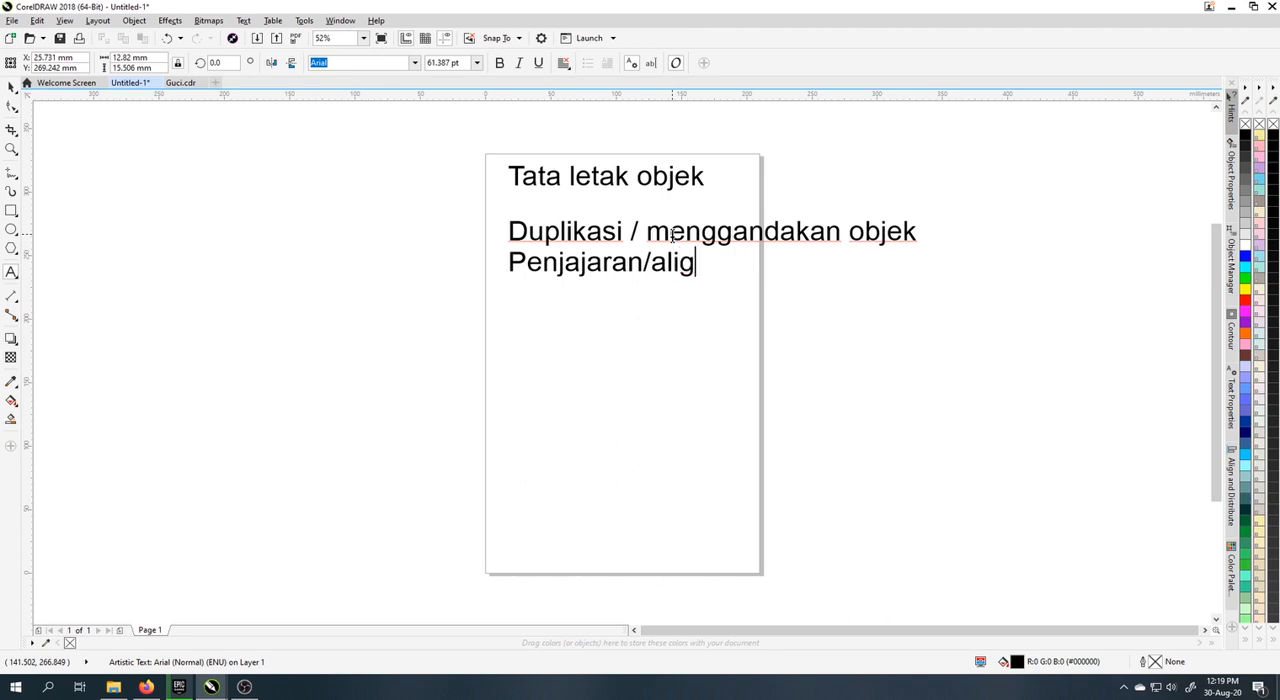
type("nment ")
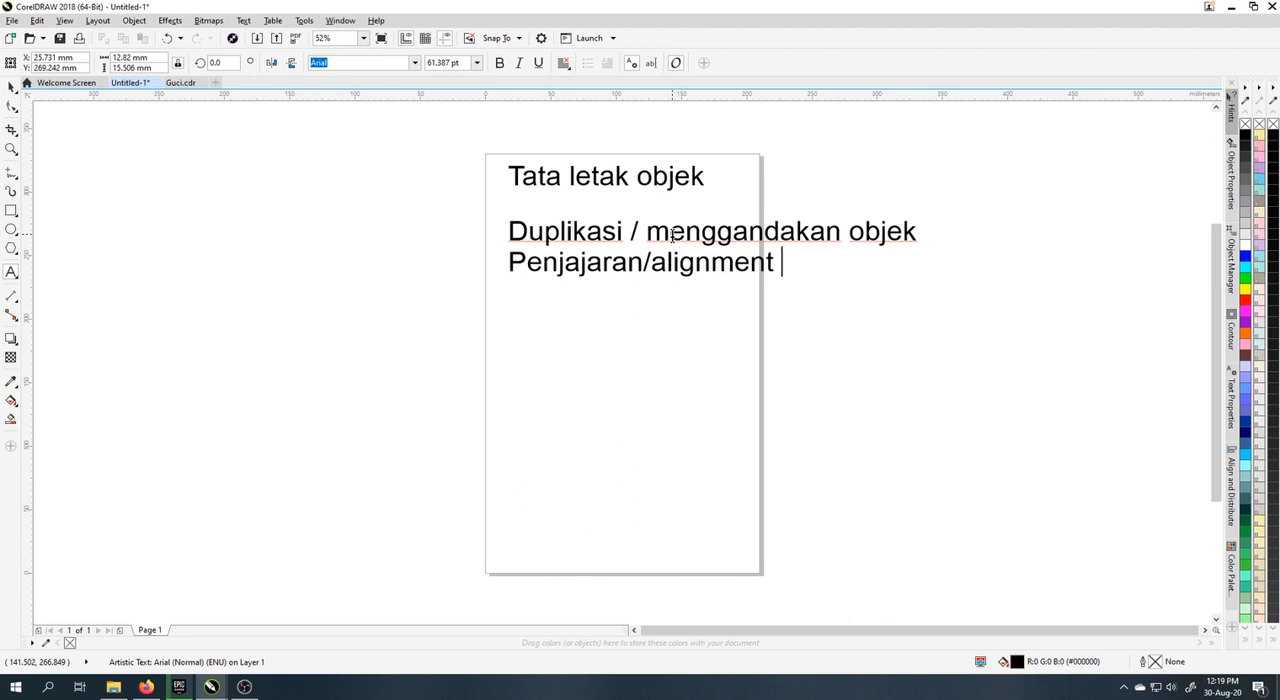
type("objek ")
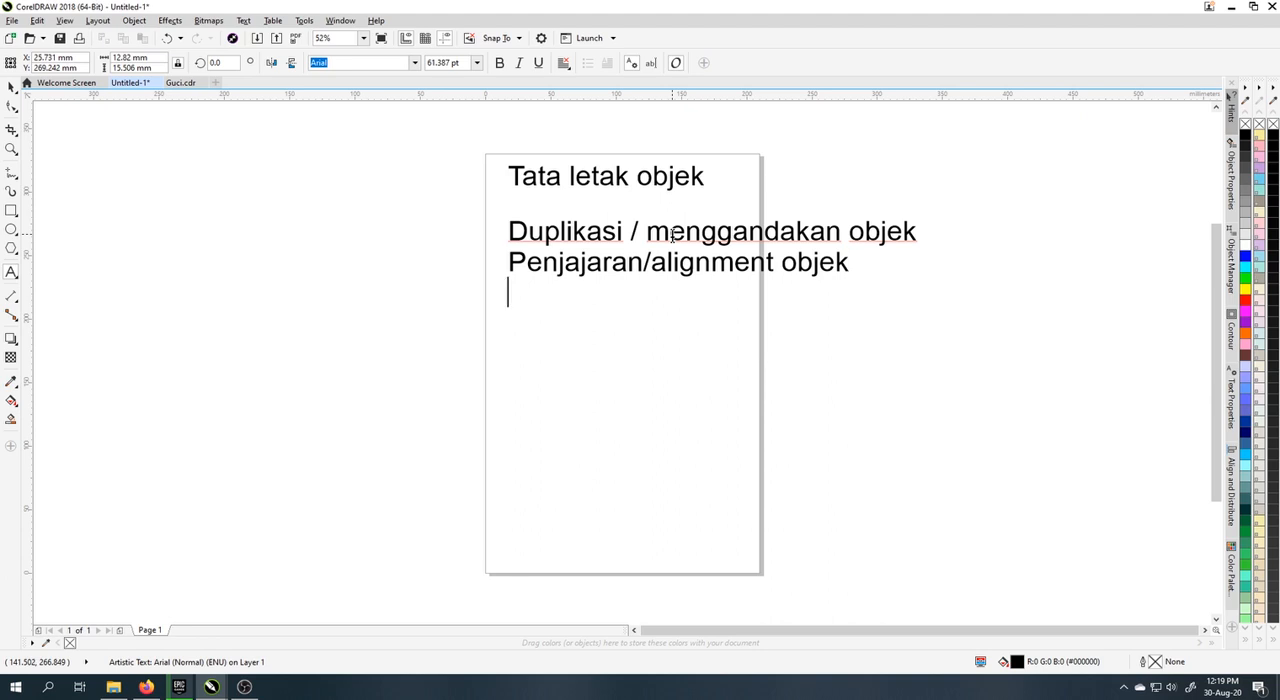
type("Sumbu ro")
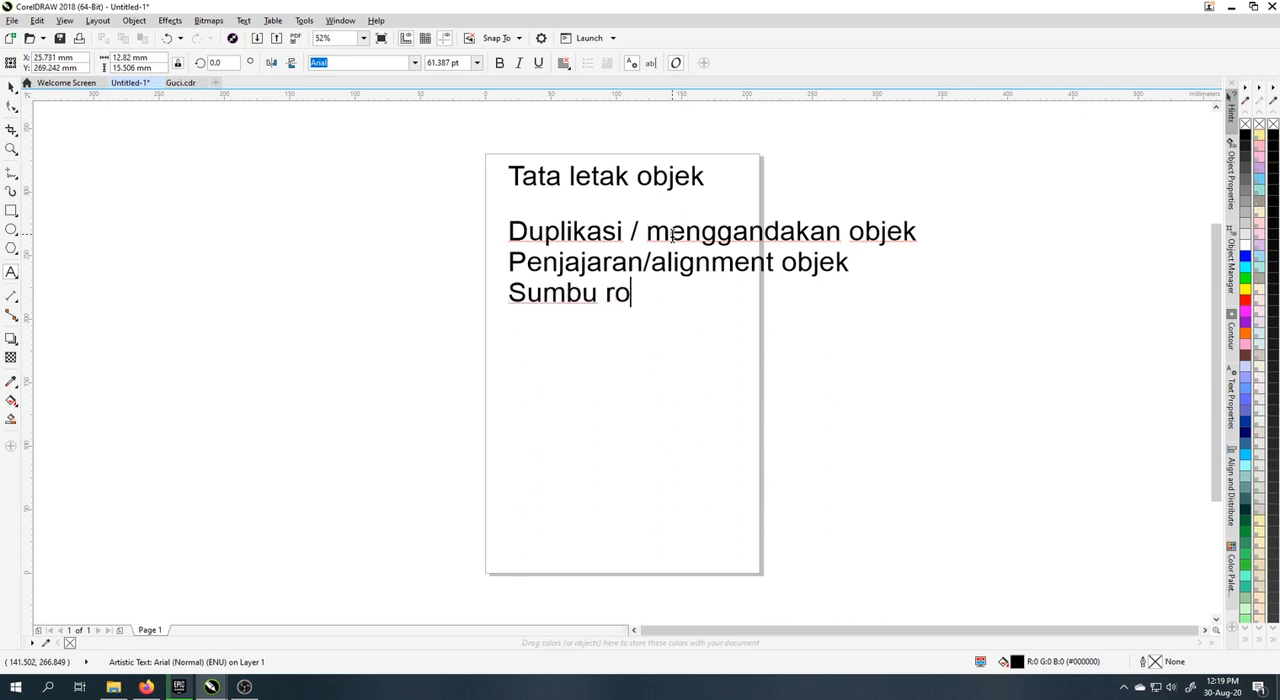
type("tasi dari o")
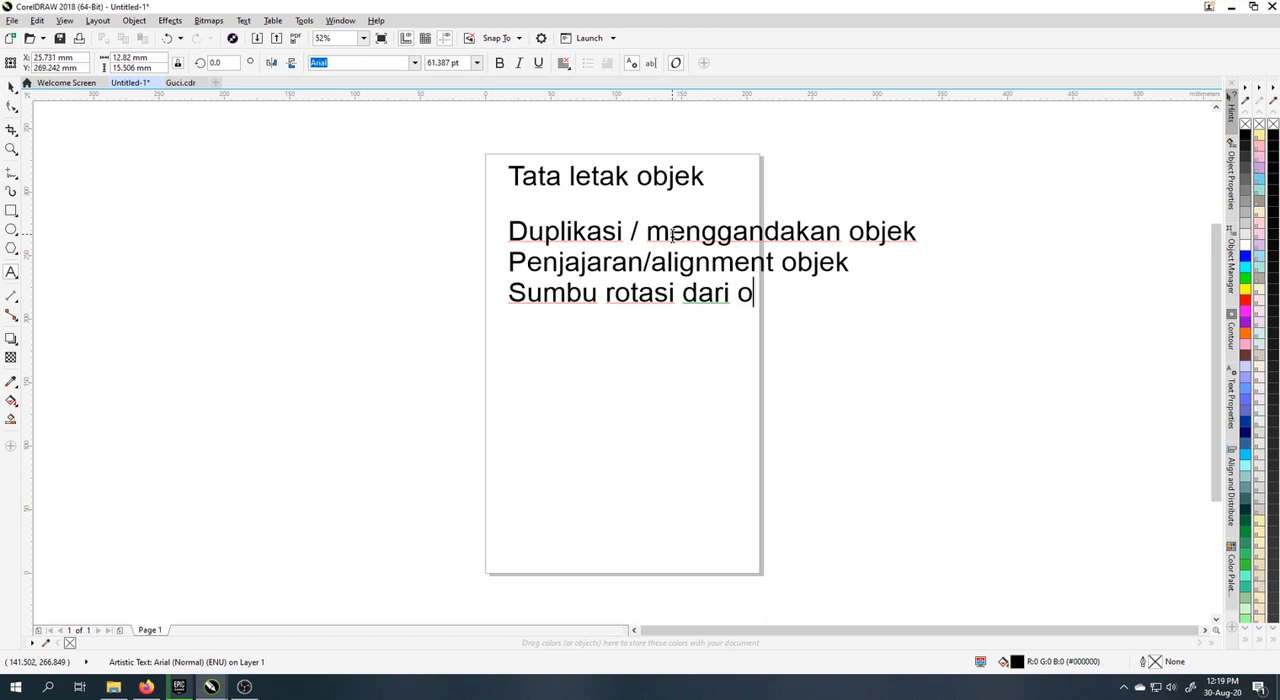
type("bjek")
key("ctrl+space")
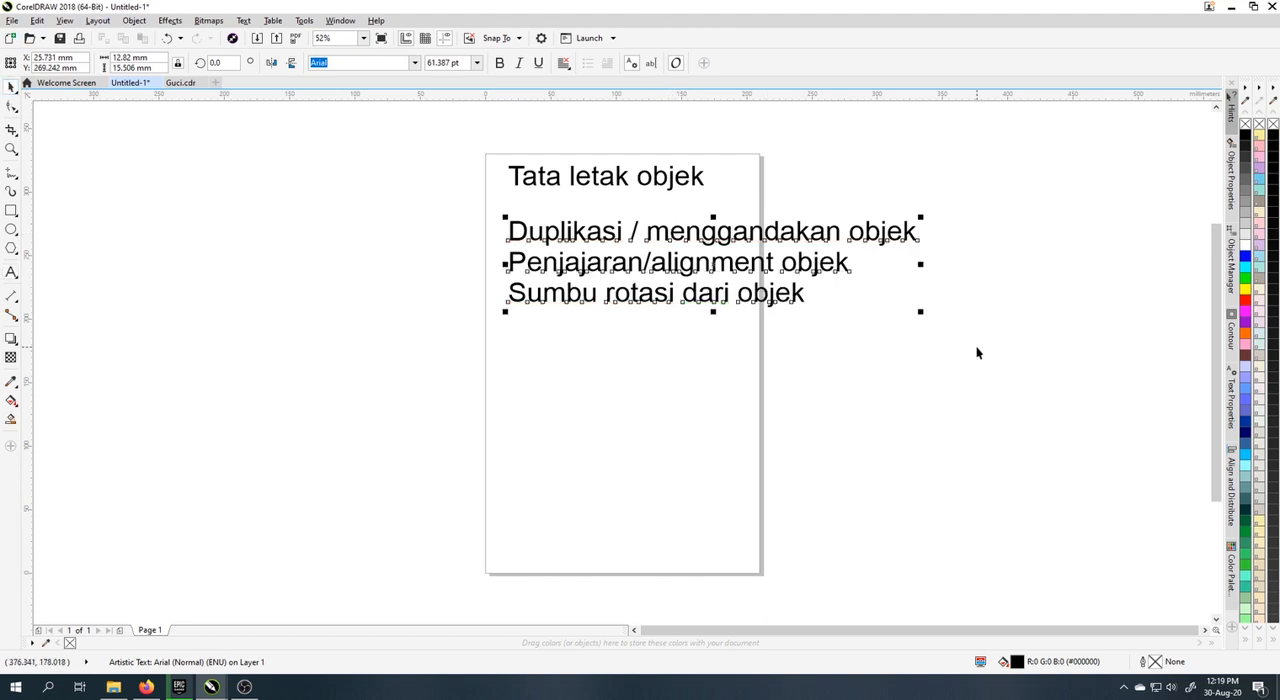
Step: Shrink the three-line topic list to about 27 pt and move it up directly beneath the title
left_click_drag(921, 312, 698, 274)
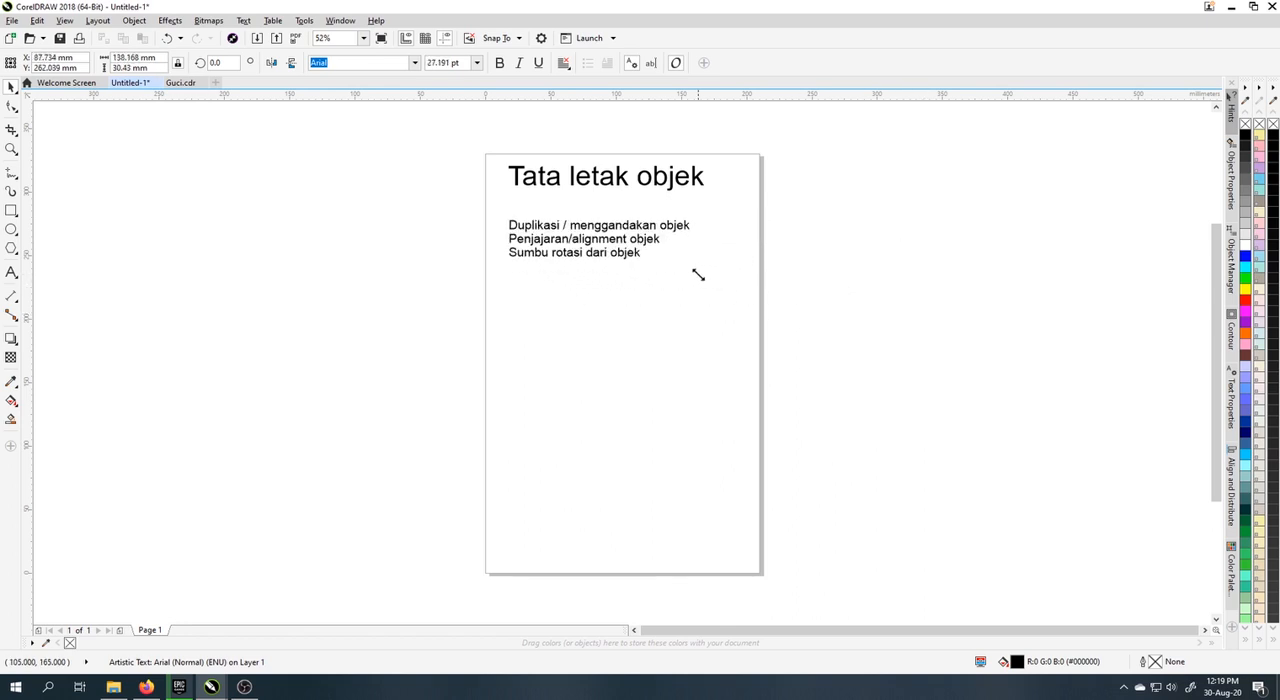
left_click_drag(633, 230, 633, 207)
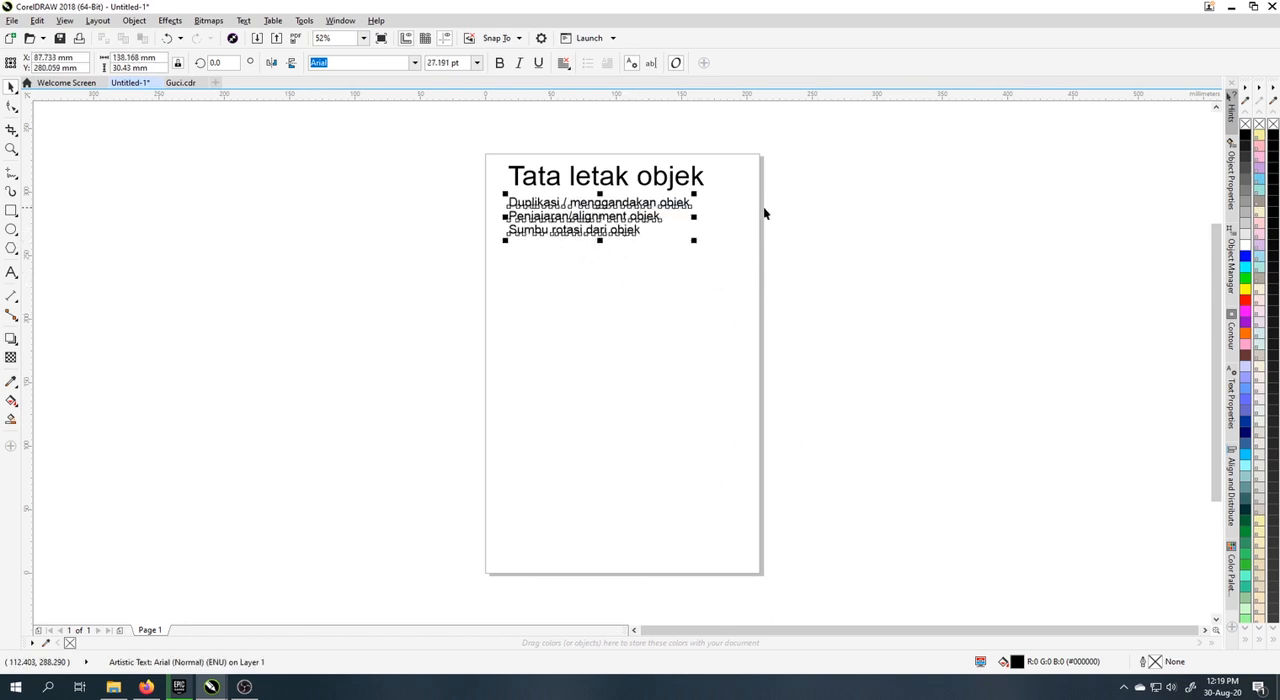
left_click(764, 213)
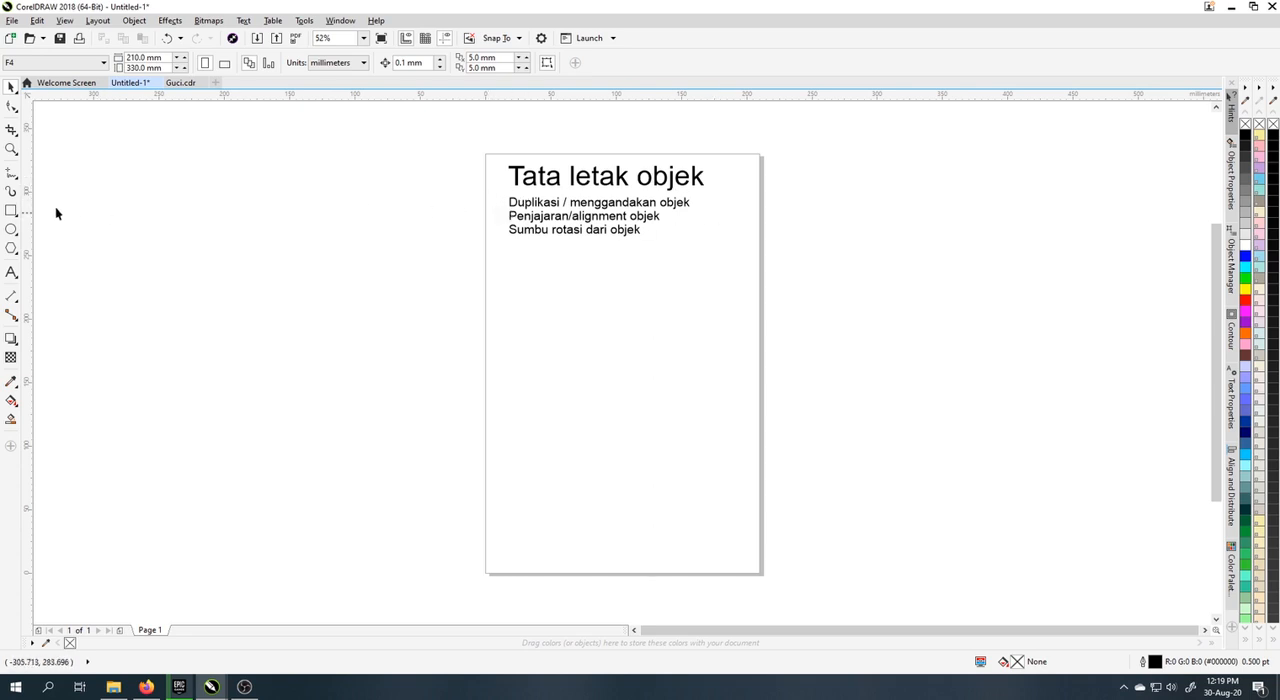
Step: Draw a rectangle about 54 by 47 mm below the topic list and fill it with red
left_click(11, 210)
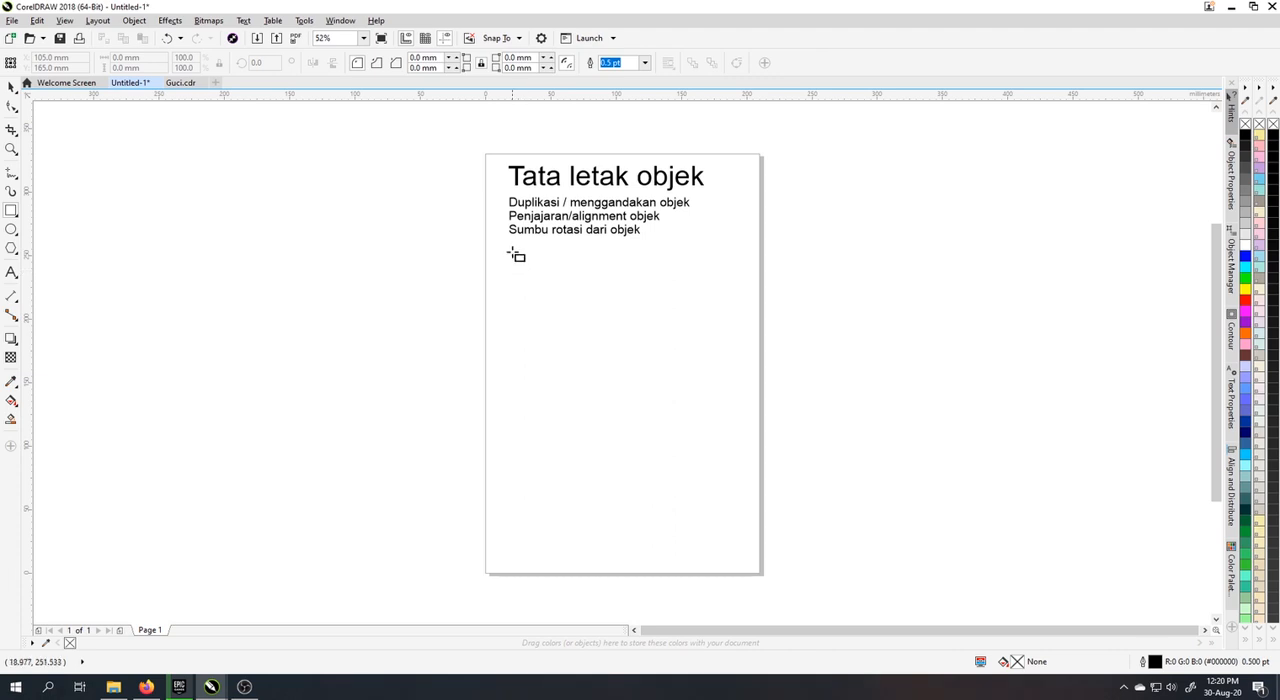
left_click_drag(501, 252, 574, 314)
left_click(1246, 302)
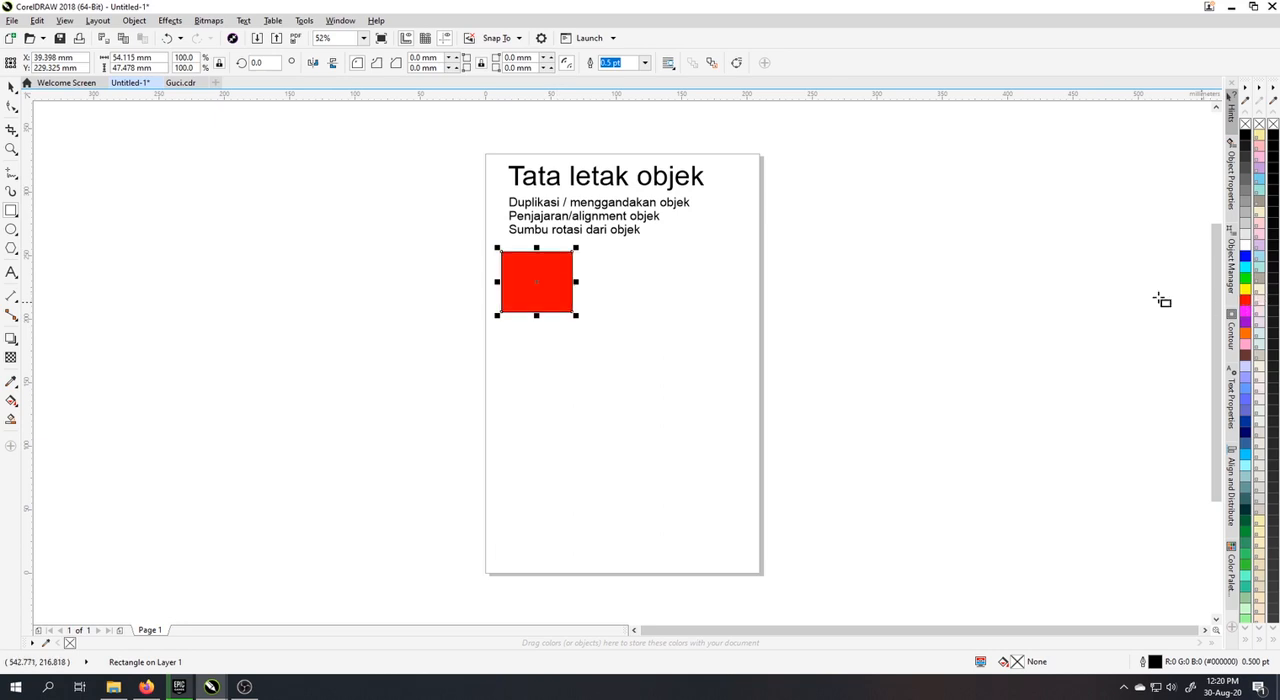
left_click(596, 290)
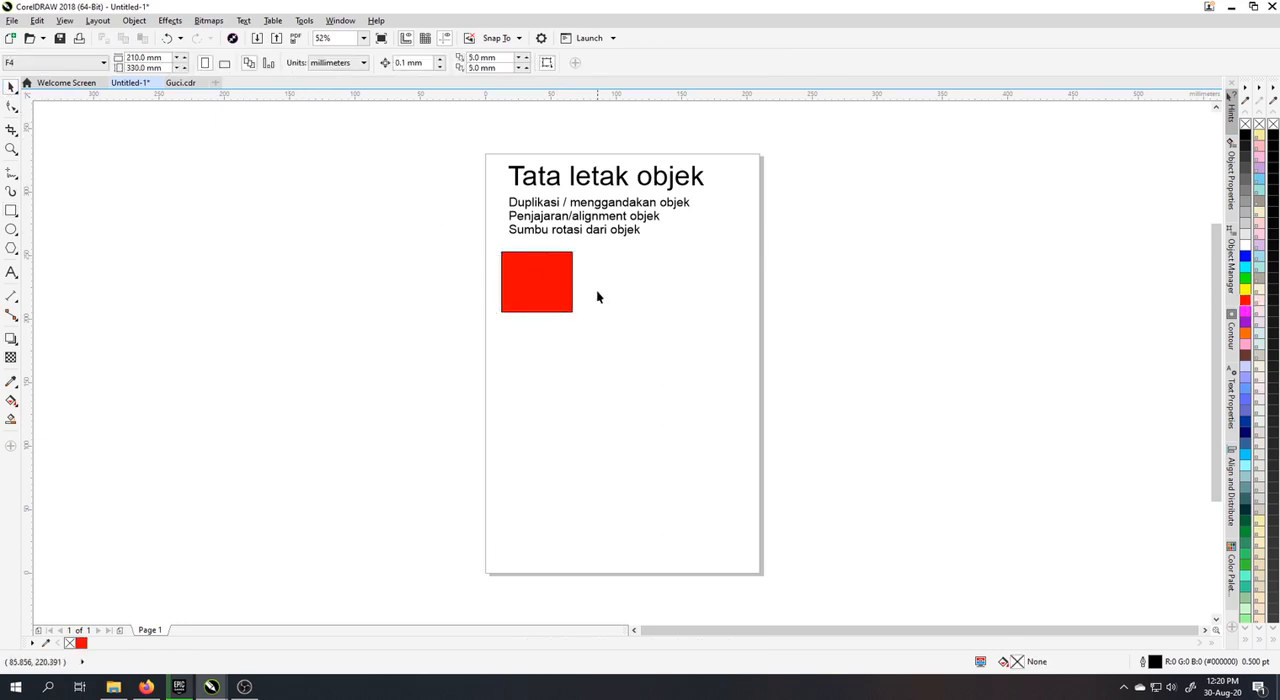
left_click(561, 283)
left_click(627, 288)
left_click(536, 287)
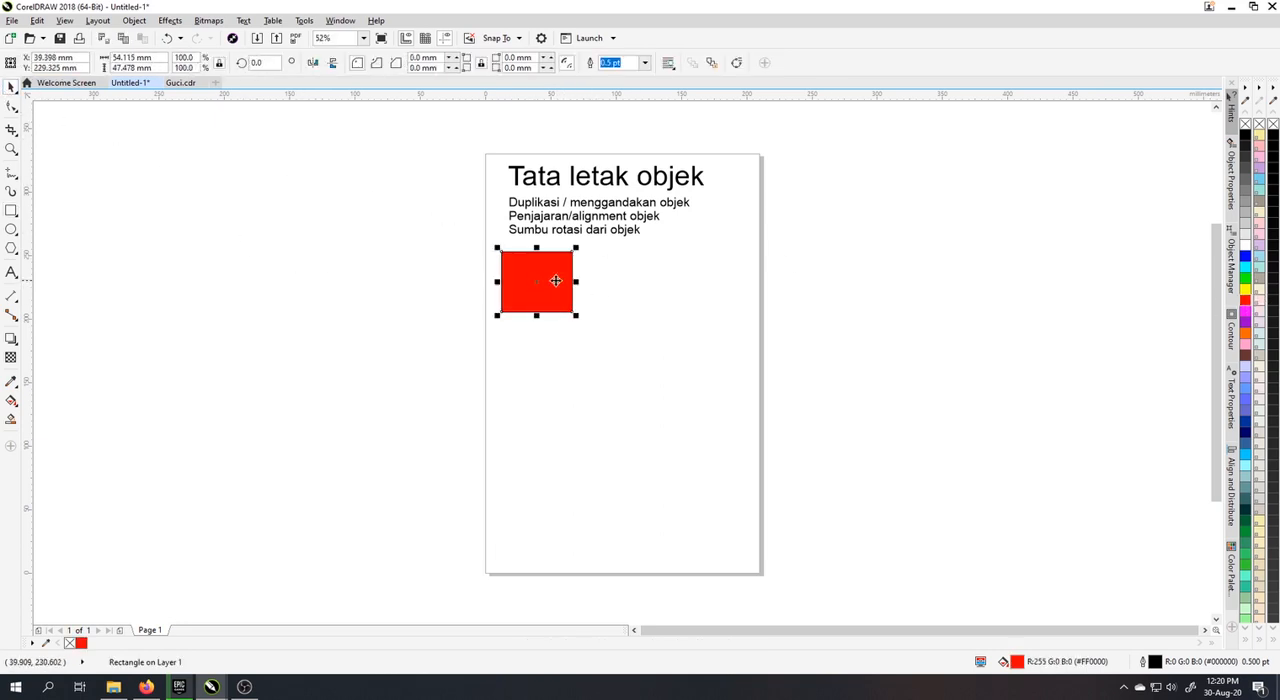
left_click(637, 283)
Step: Copy and paste the red rectangle, placing the duplicate level with the original just to its right
left_click(515, 275)
right_click(518, 270)
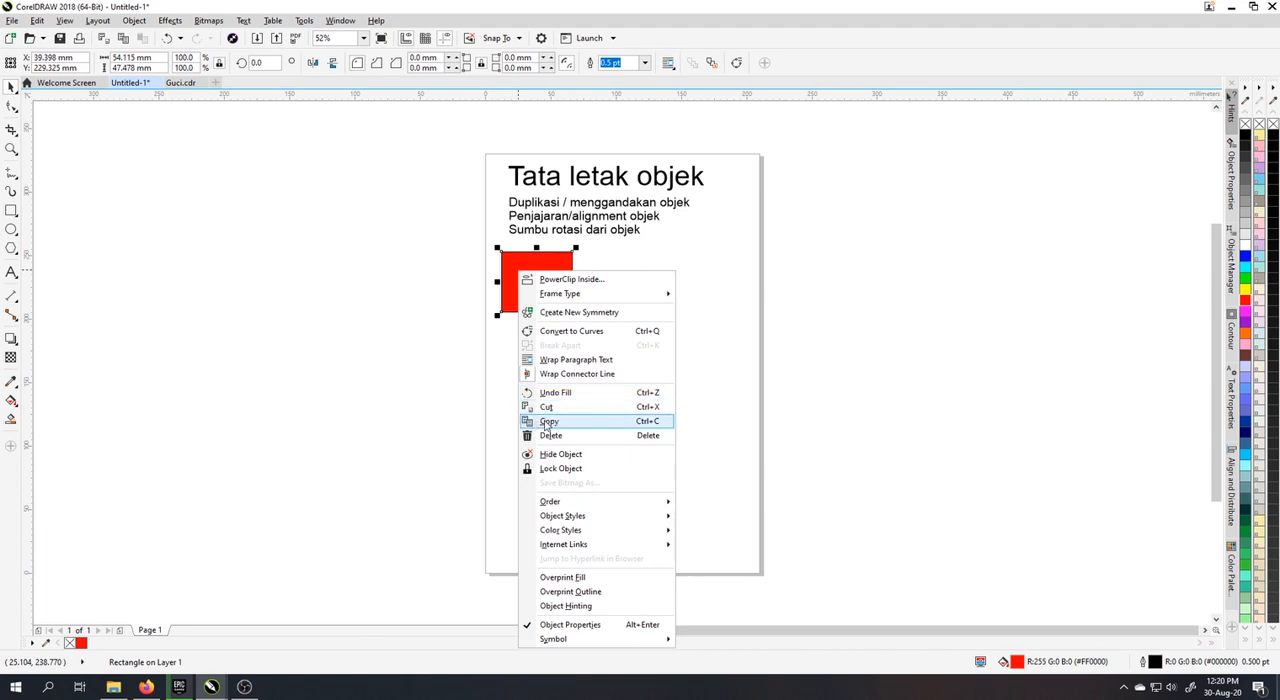
left_click(558, 424)
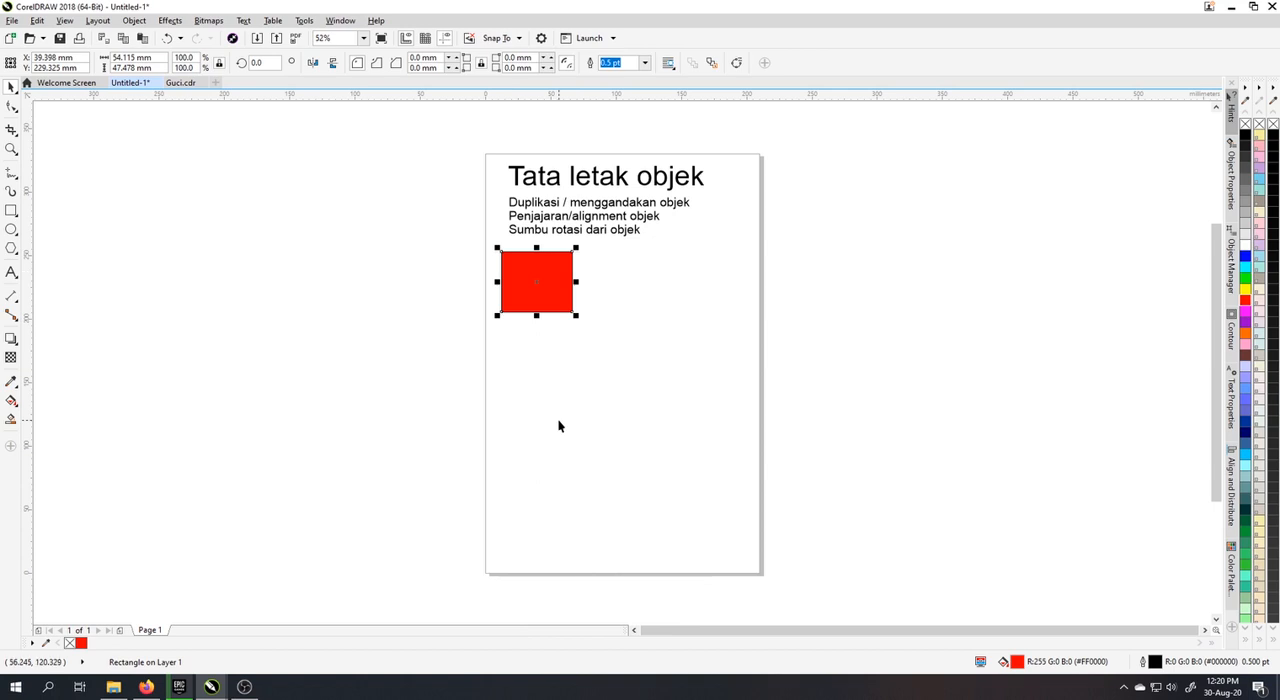
right_click(665, 257)
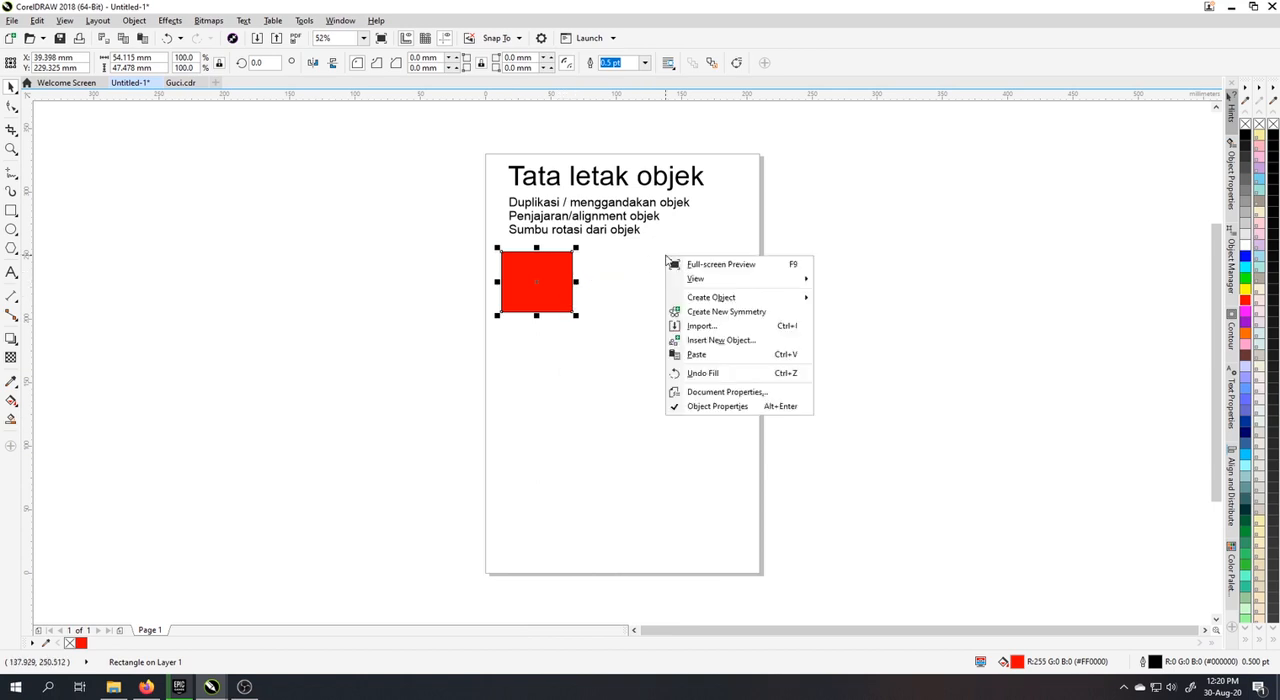
left_click(714, 355)
left_click_drag(523, 286, 593, 282)
left_click(592, 342)
left_click(590, 283)
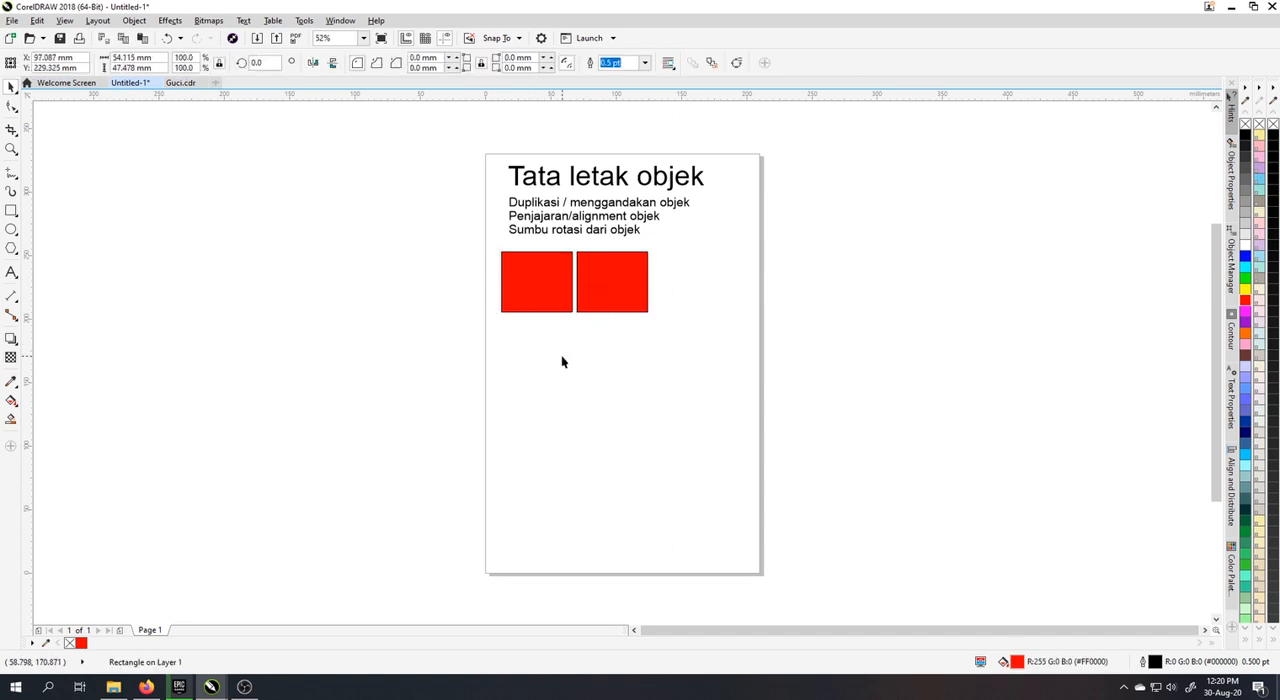
Step: Copy and paste the second red rectangle, placing the duplicate to its right to form a row of three
left_click(606, 273)
right_click(606, 271)
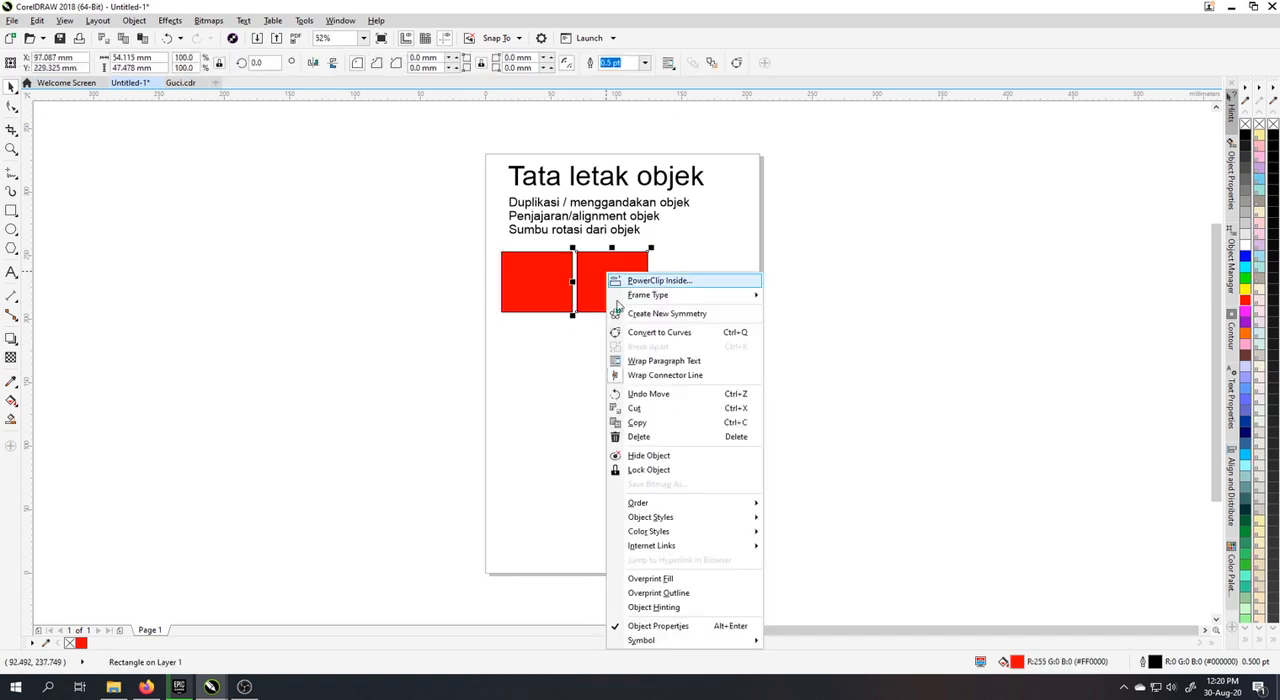
left_click(675, 428)
right_click(686, 284)
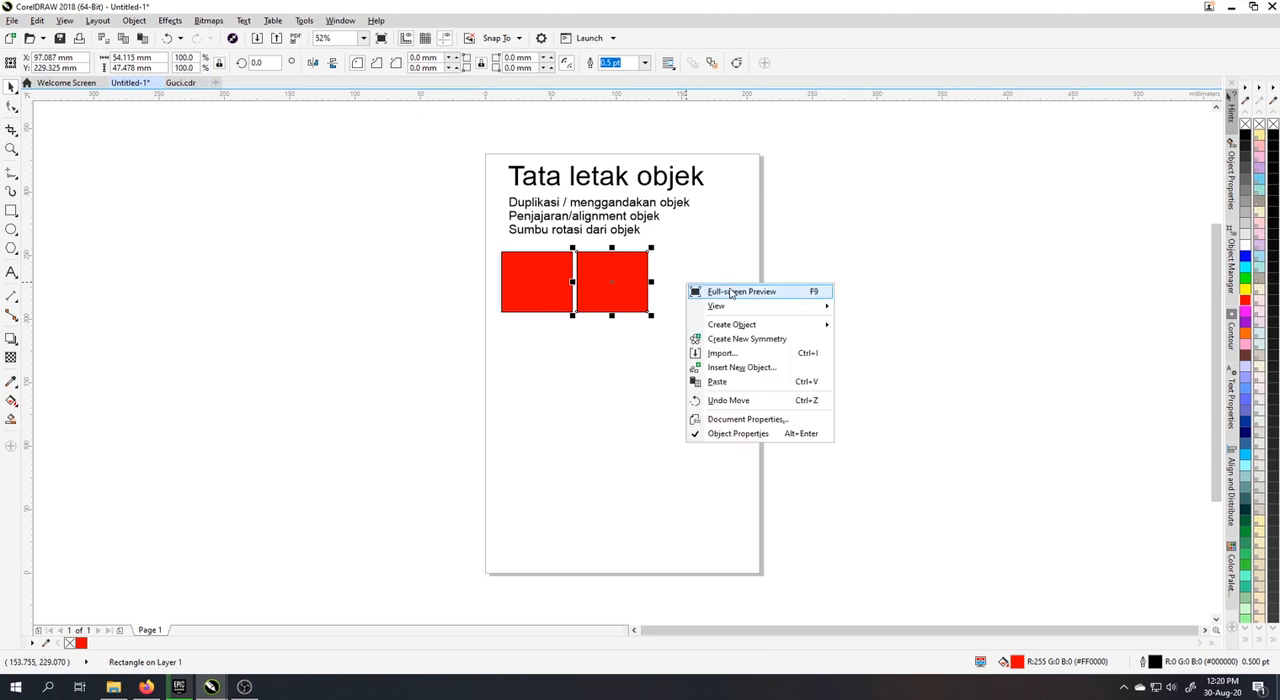
left_click(623, 368)
right_click(700, 277)
left_click(637, 371)
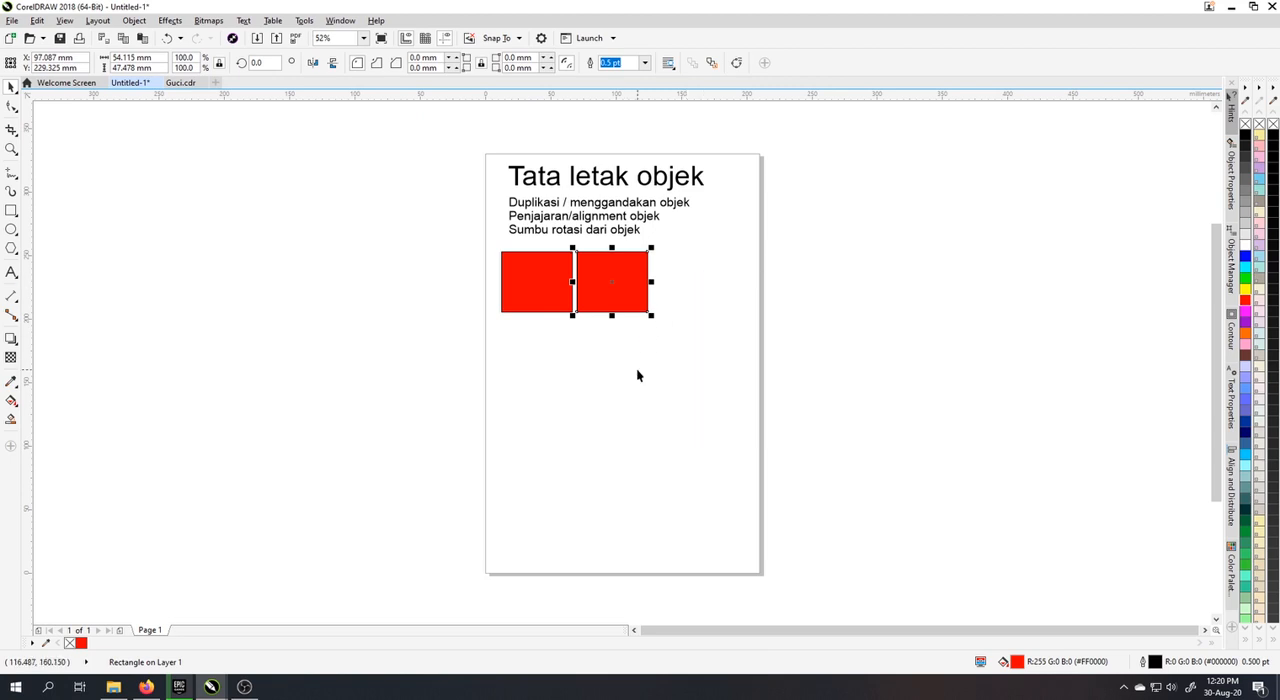
left_click(637, 375)
right_click(637, 372)
left_click(680, 466)
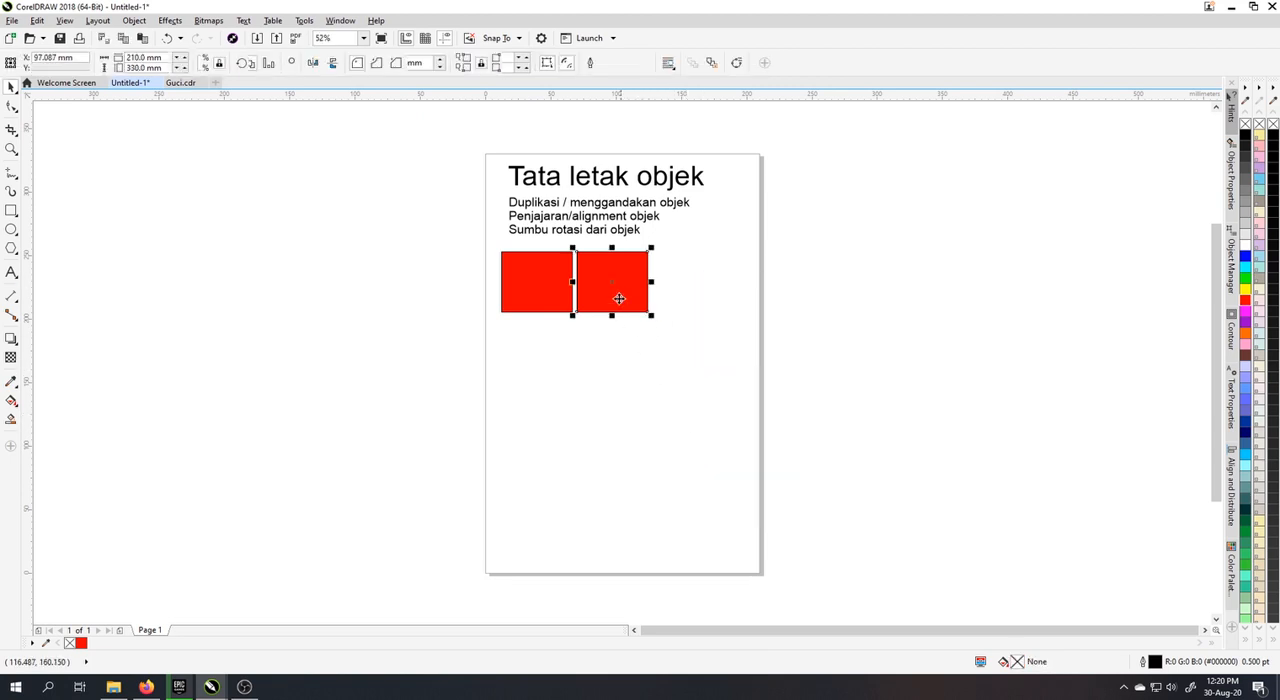
left_click_drag(617, 295, 683, 293)
left_click(609, 292)
left_click(682, 289)
left_click(669, 342)
left_click(605, 290)
left_click(547, 288)
left_click(686, 279)
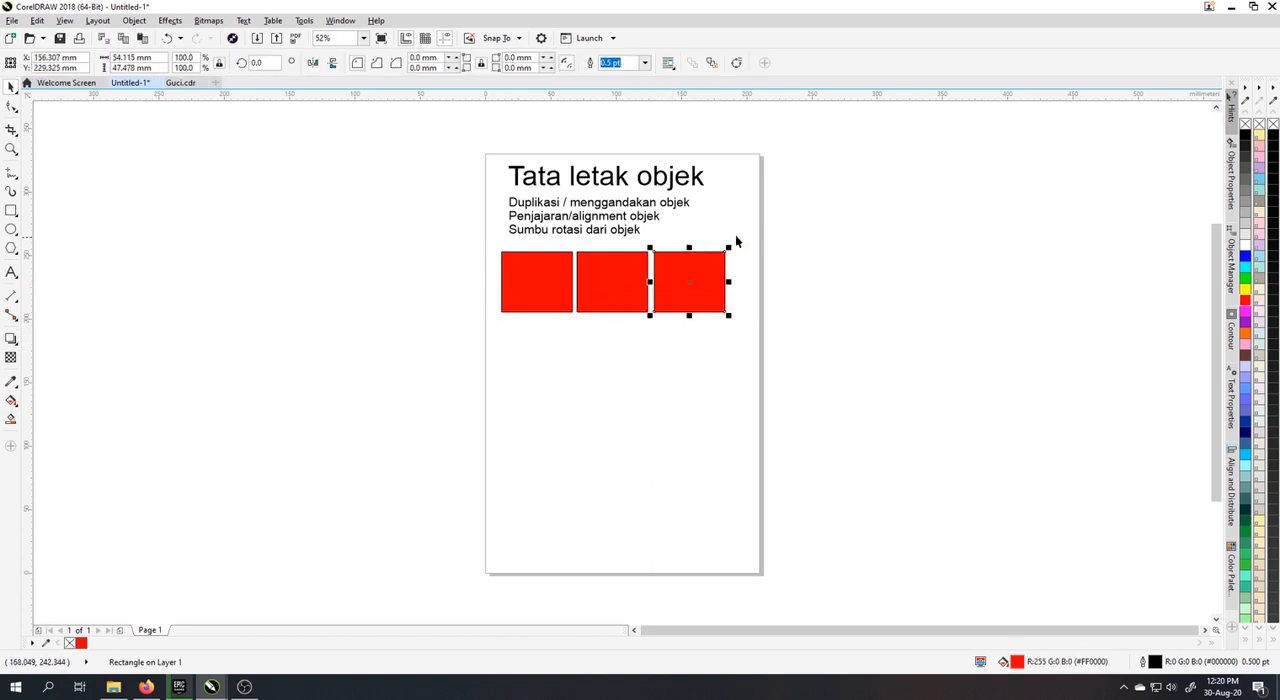
left_click(796, 214)
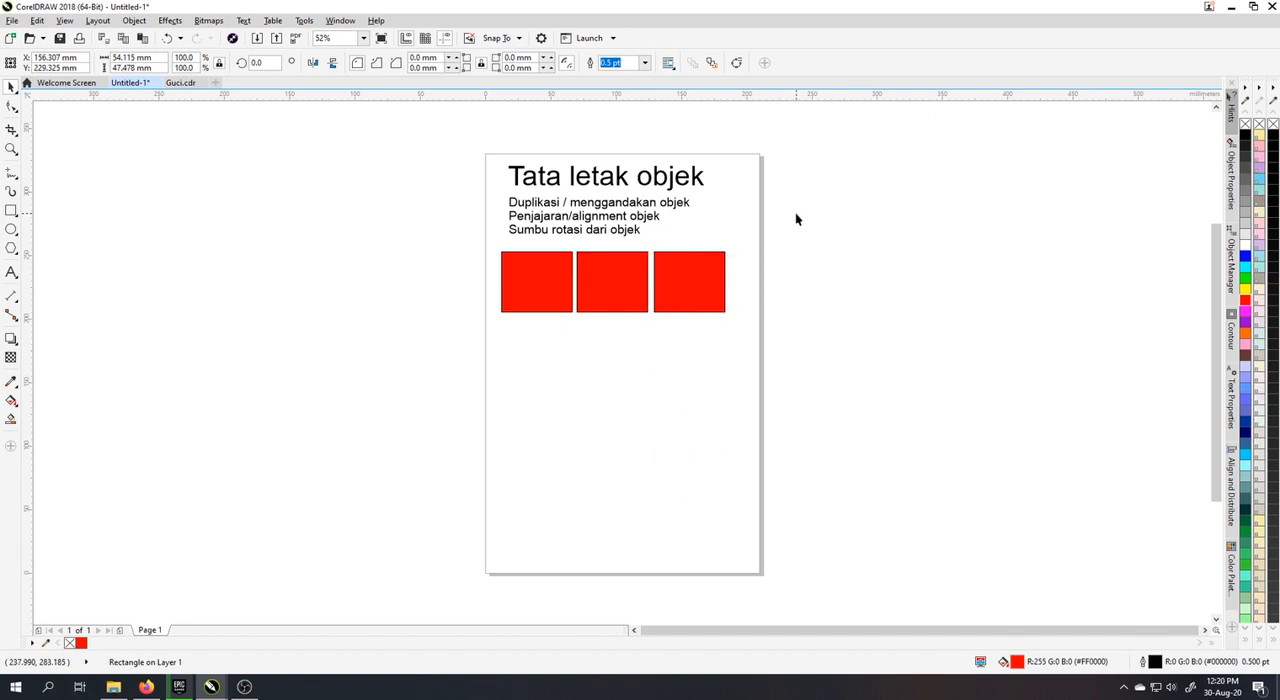
right_click(601, 298)
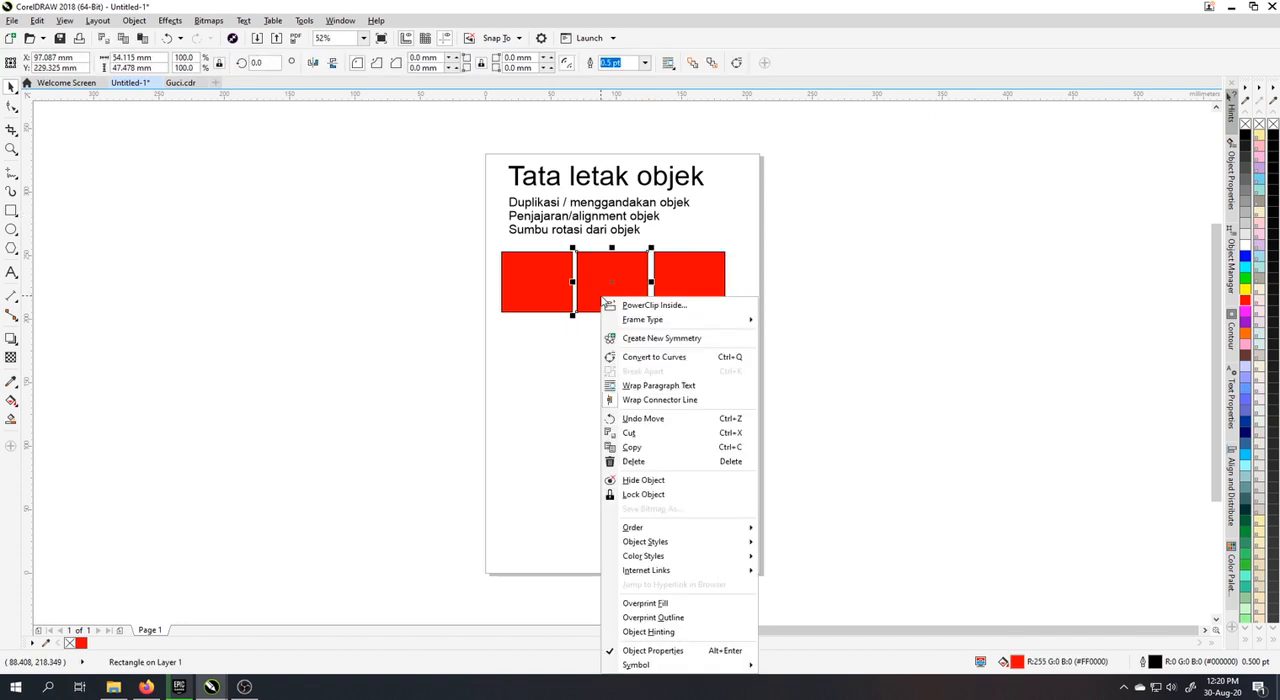
left_click(654, 452)
left_click(639, 350)
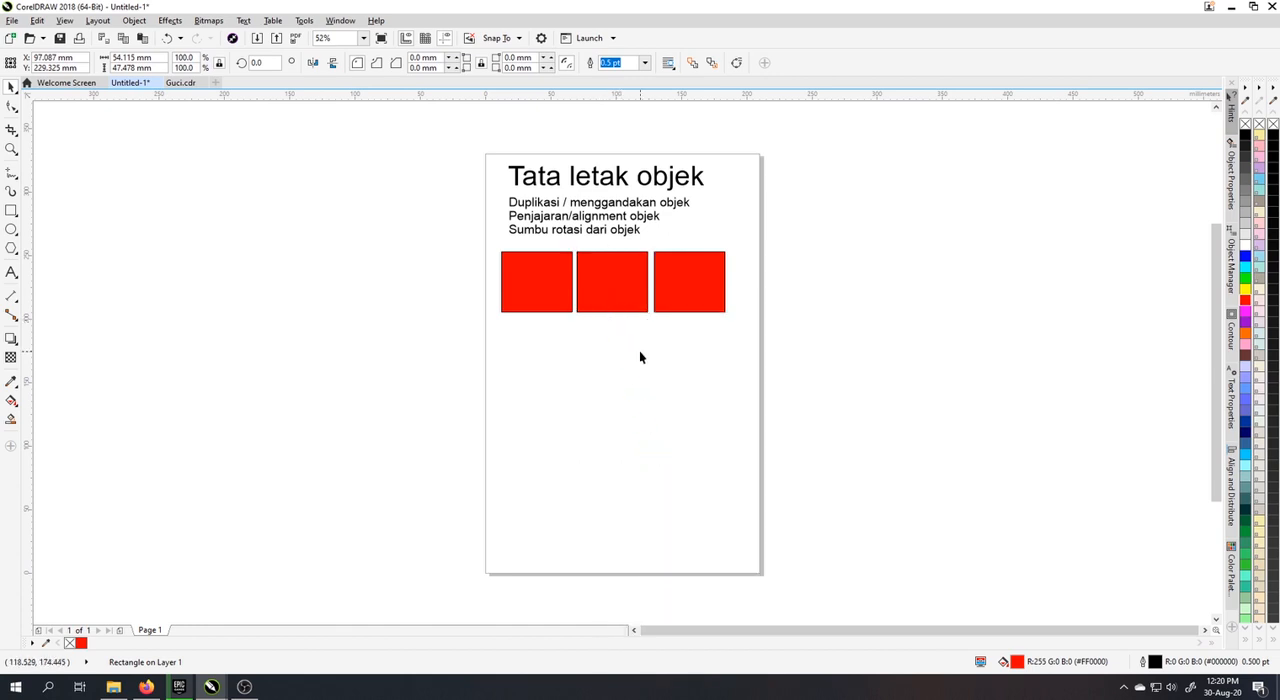
left_click(620, 294)
left_click_drag(467, 241, 763, 343)
Step: Duplicate the topic list beside the page and replace its text with "Metode 1 : Copy - Paste" and "Metode 2 : Klik & Drag Mouse" on two lines
left_click(580, 230)
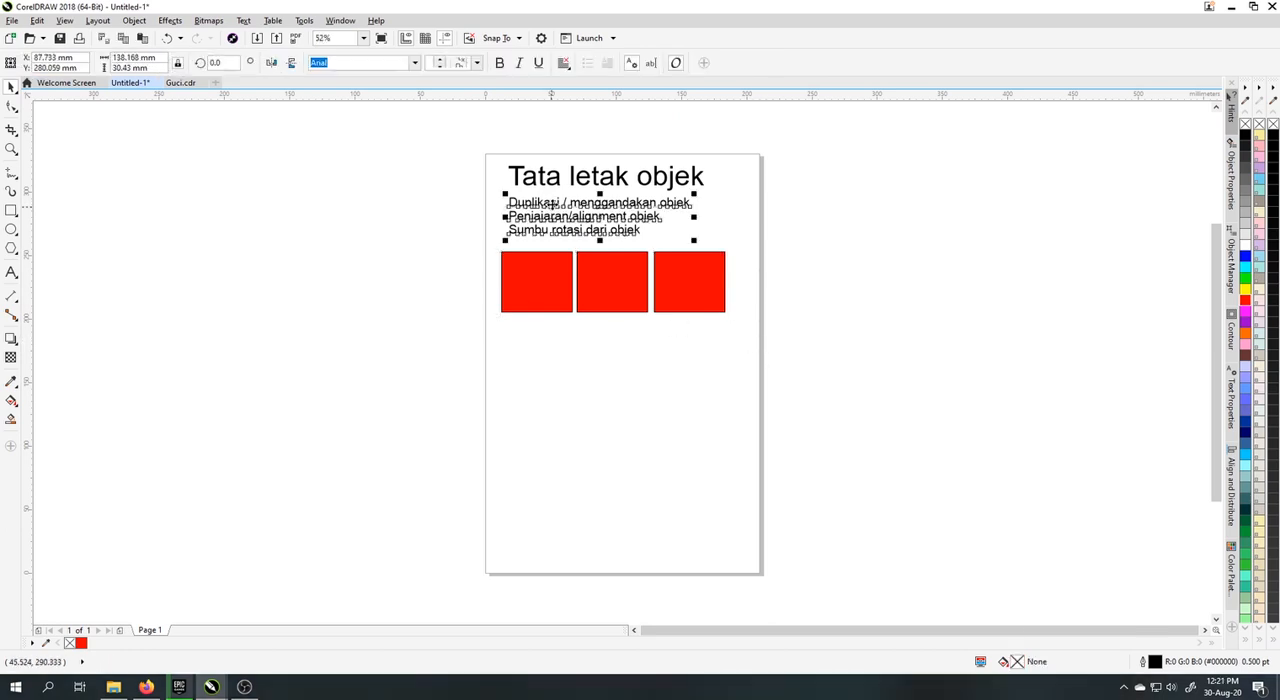
left_click_drag(580, 230, 815, 291)
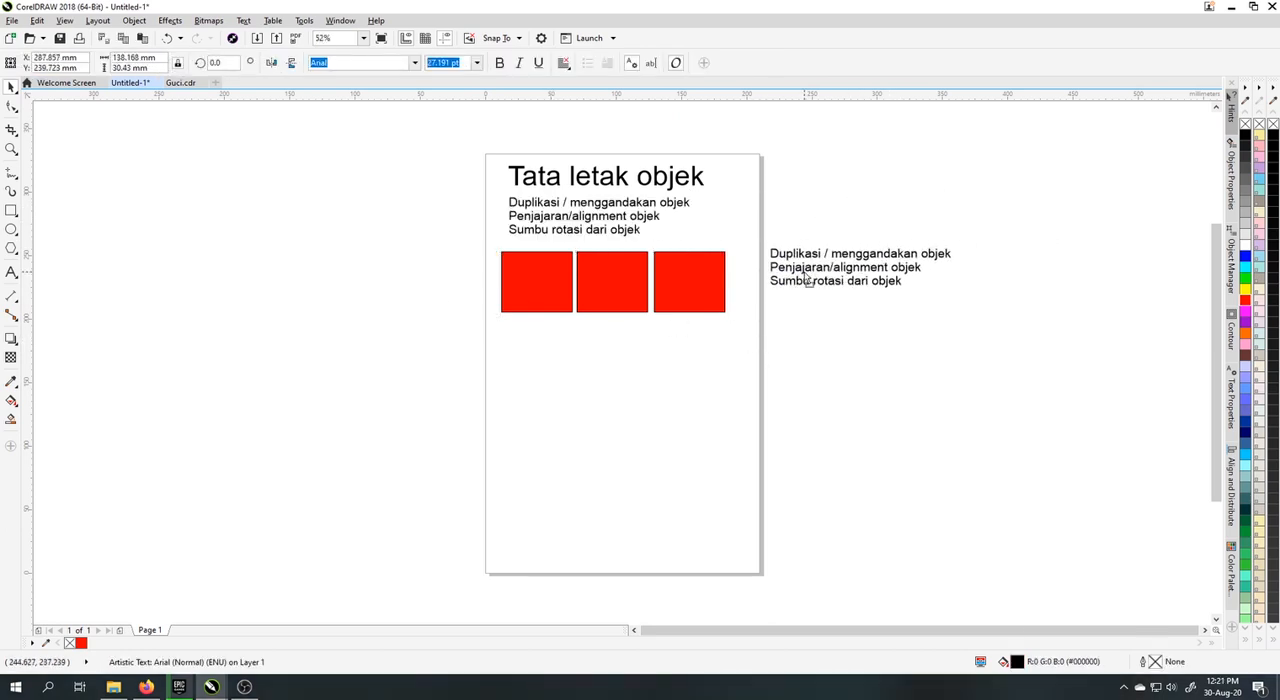
double_click(803, 275)
type("Metode 2 : Klik & Drag Mouse")
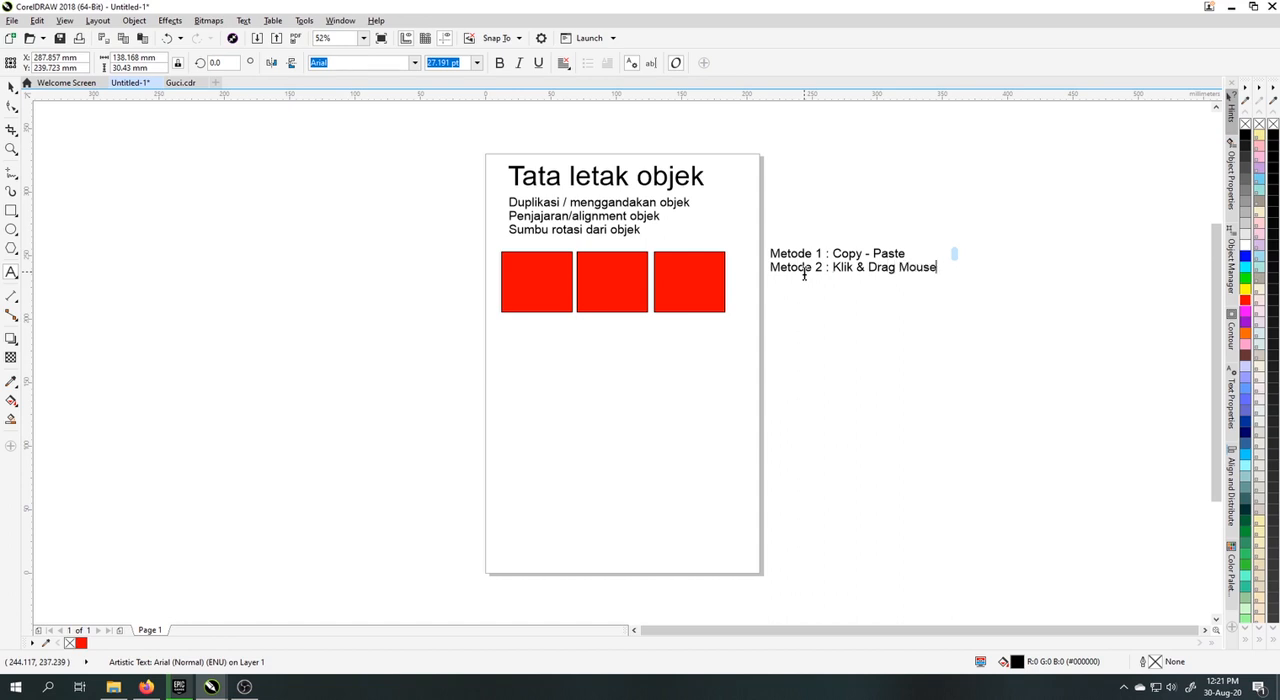
left_click(11, 87)
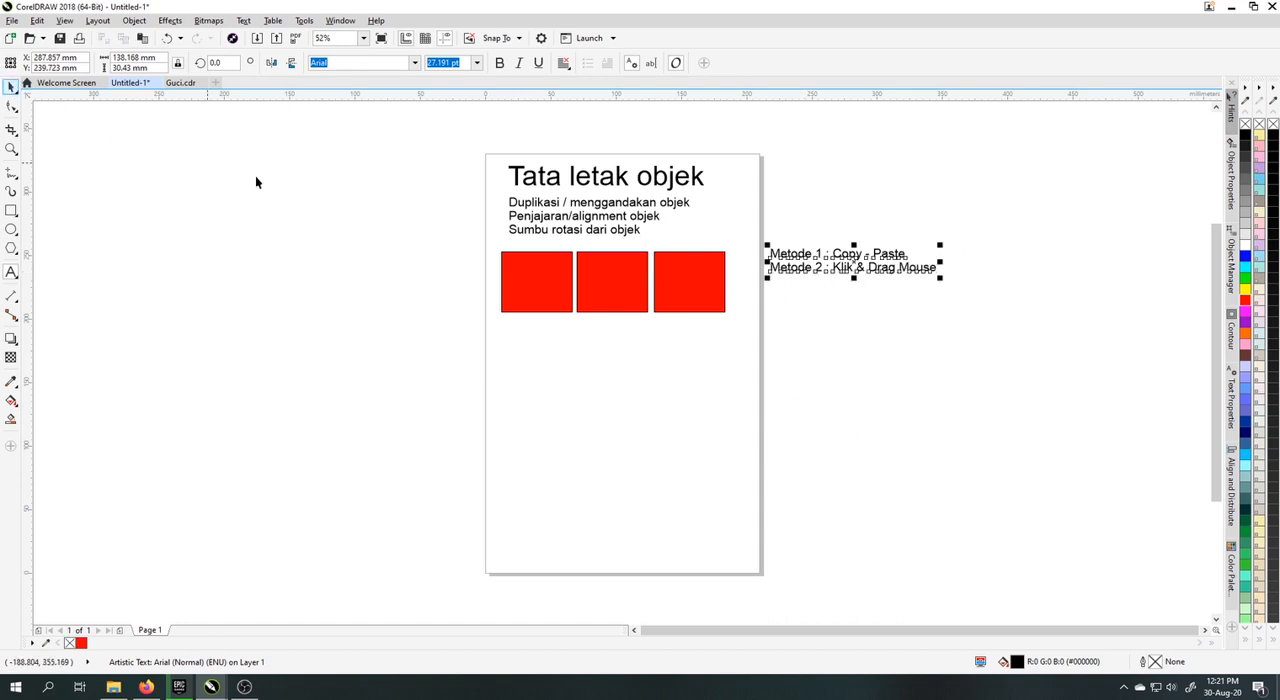
Step: Duplicate the first red rectangle of the row and place the copy directly beneath it, leaving a gap below the row
left_click_drag(462, 231, 770, 352)
left_click(534, 294)
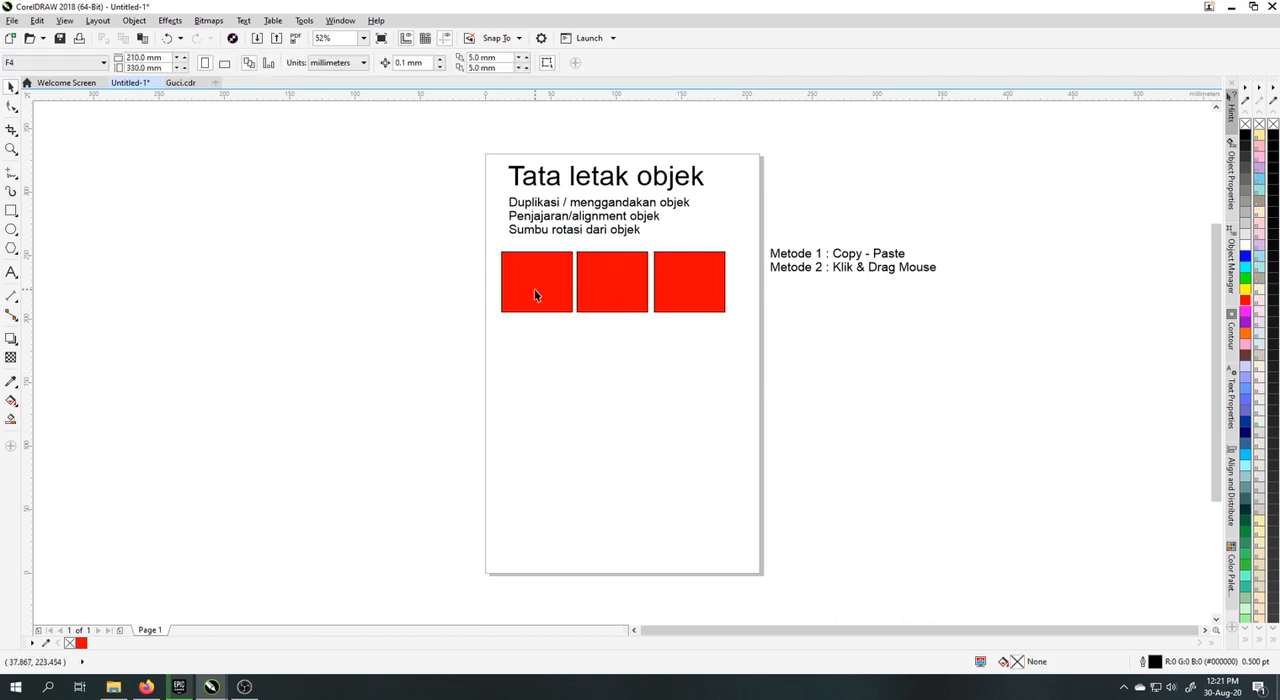
left_click_drag(534, 294, 555, 402)
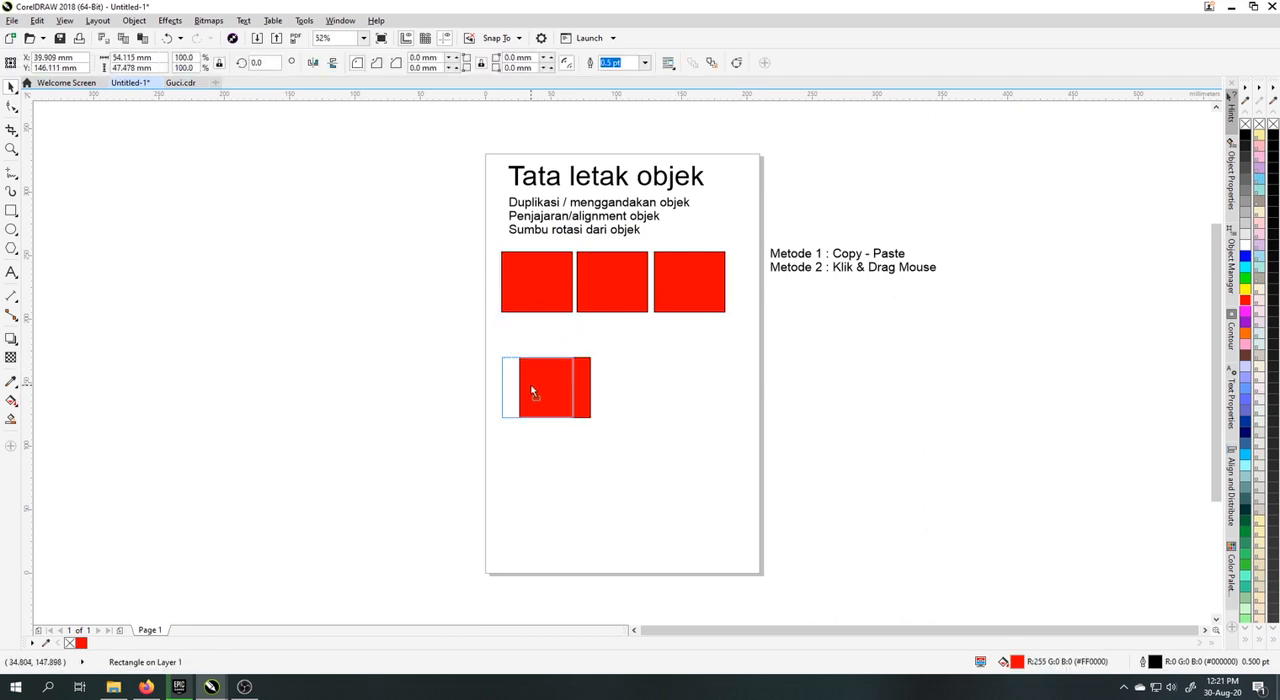
left_click(632, 390)
left_click(528, 393)
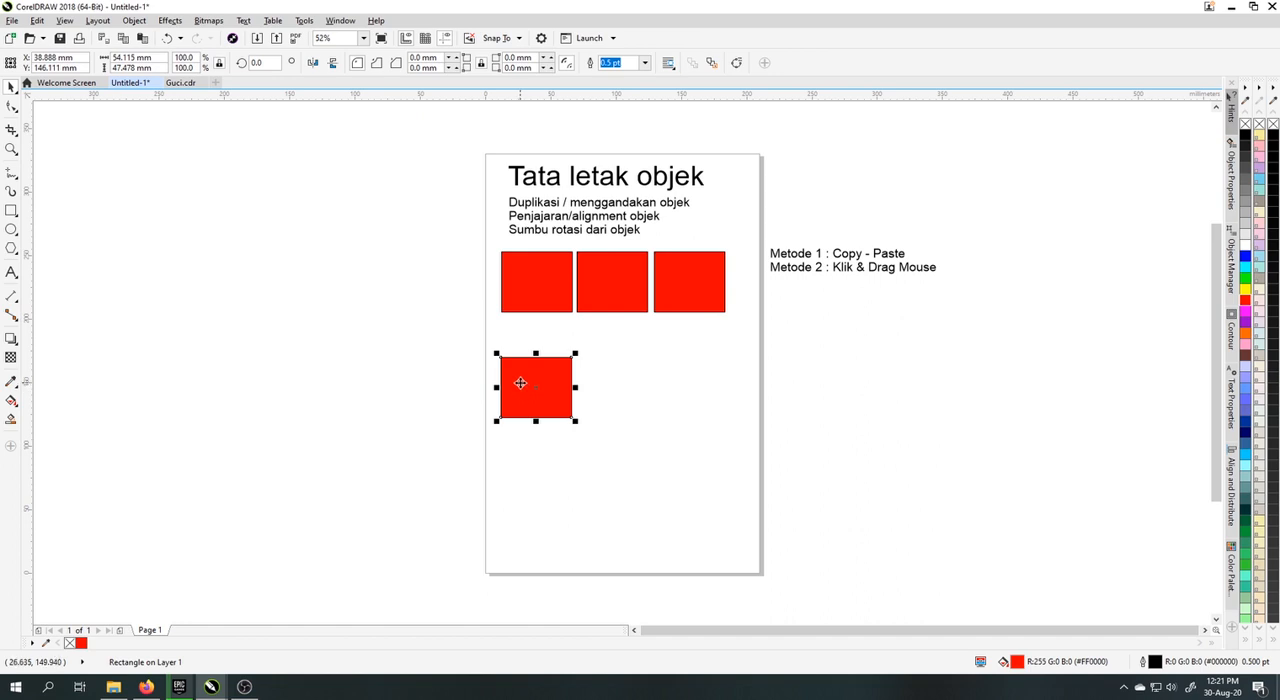
Step: Duplicate the lower red rectangle, placing the copy level with it just to its right
left_click_drag(520, 383, 602, 388)
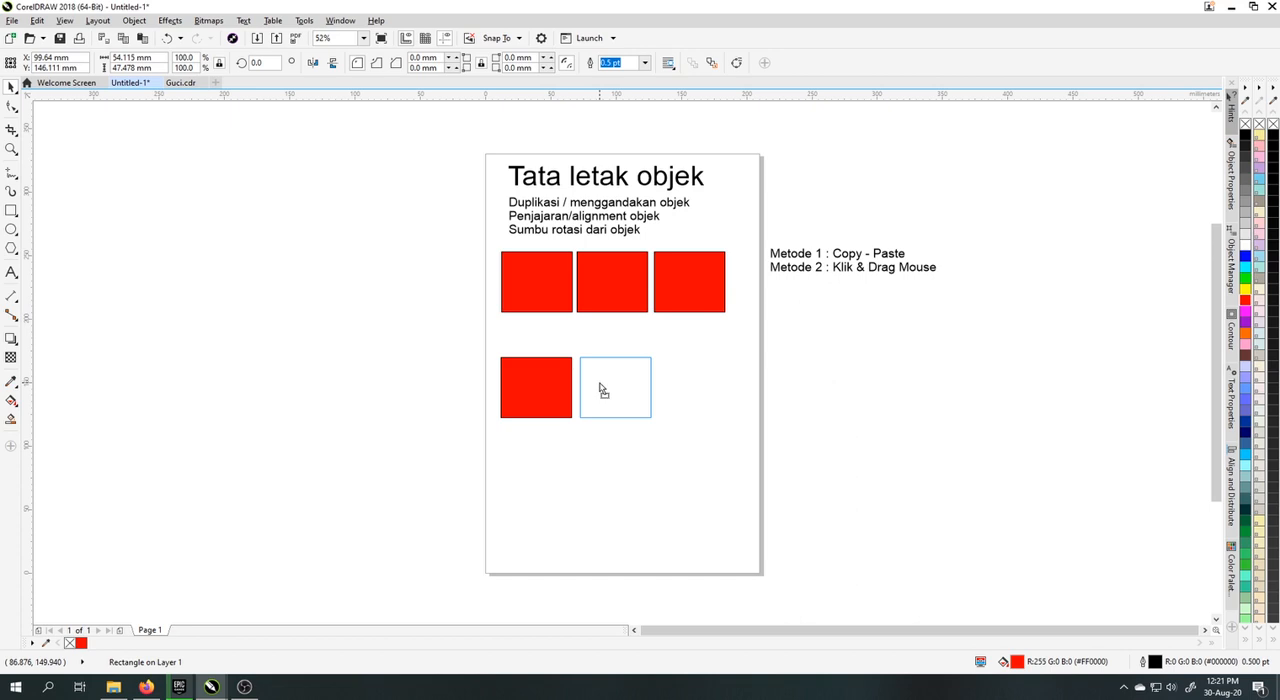
left_click_drag(602, 388, 603, 389)
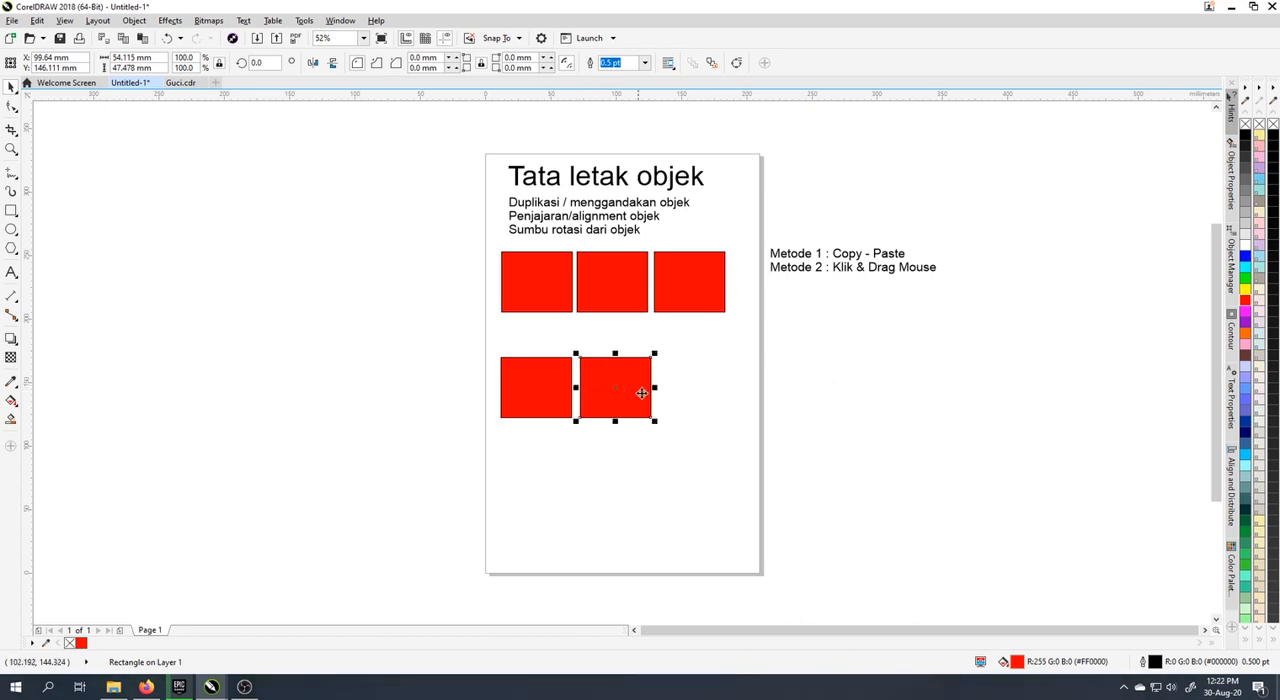
left_click(627, 446)
Step: Duplicate the lower pair of red rectangles together, placing the copies straight below to form a two-by-two block
left_click(593, 410)
left_click(530, 395)
left_click(614, 399)
left_click(502, 459)
left_click_drag(553, 398, 694, 466)
left_click_drag(594, 374, 603, 450)
right_click(603, 450)
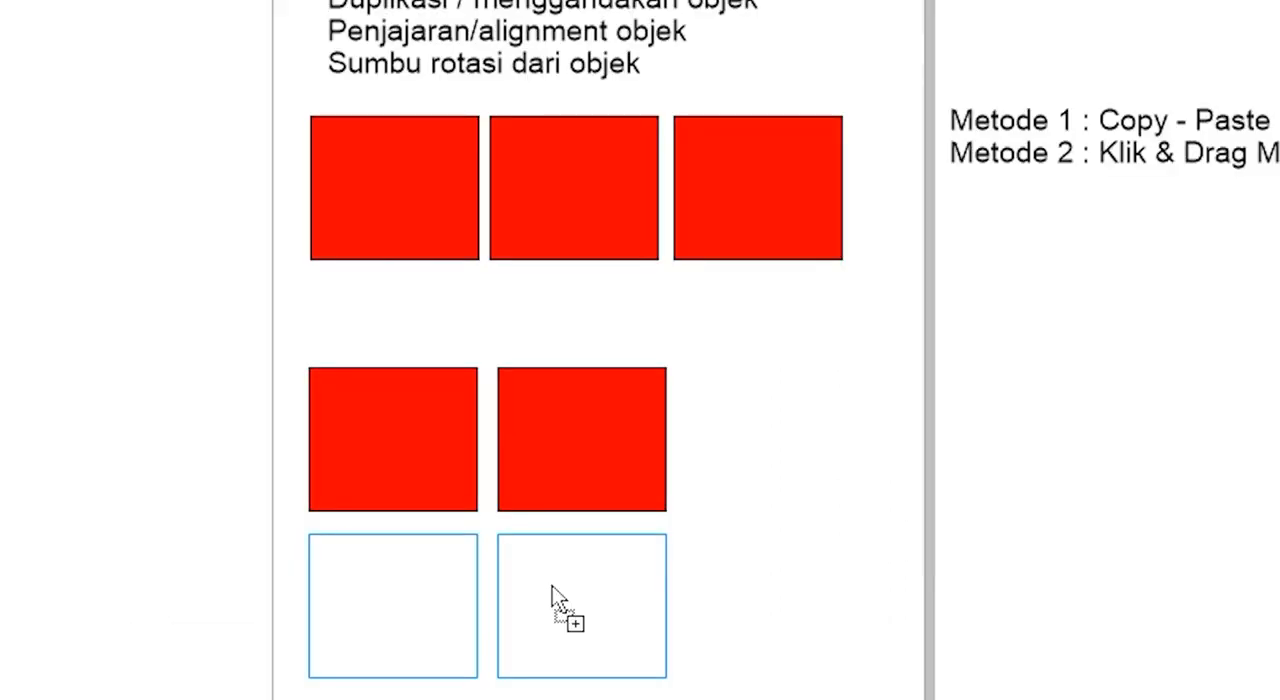
left_click_drag(552, 586, 552, 589)
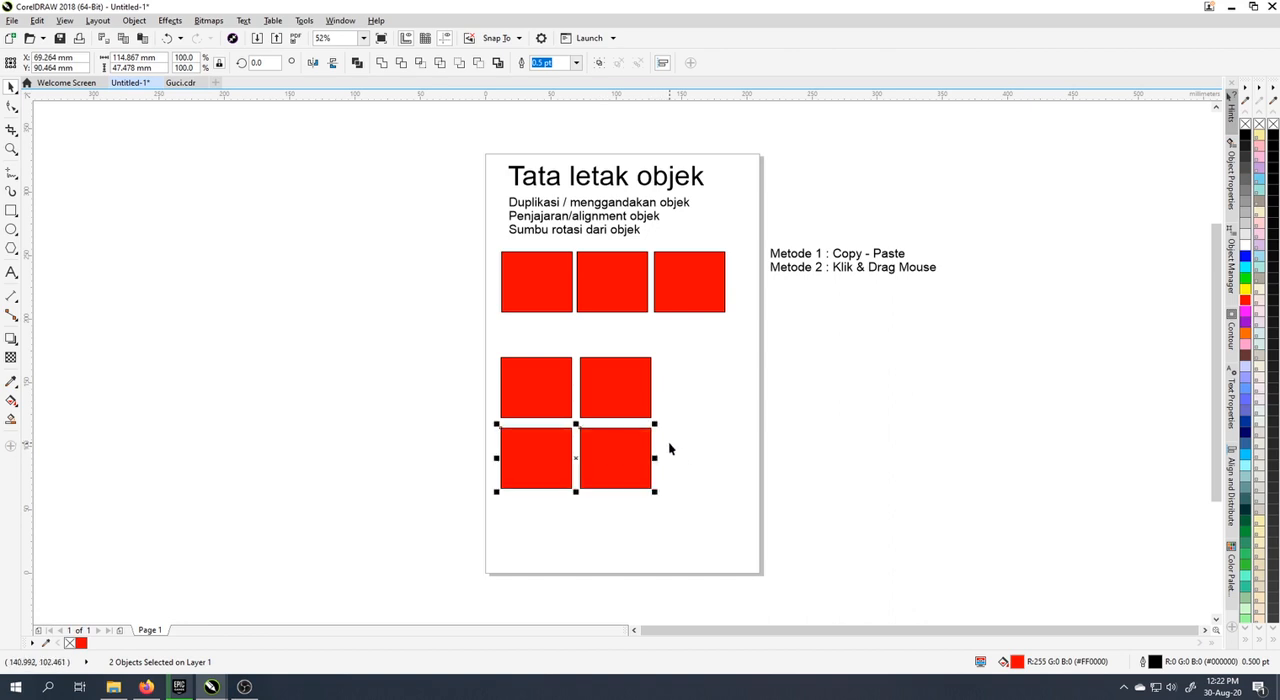
left_click(455, 460)
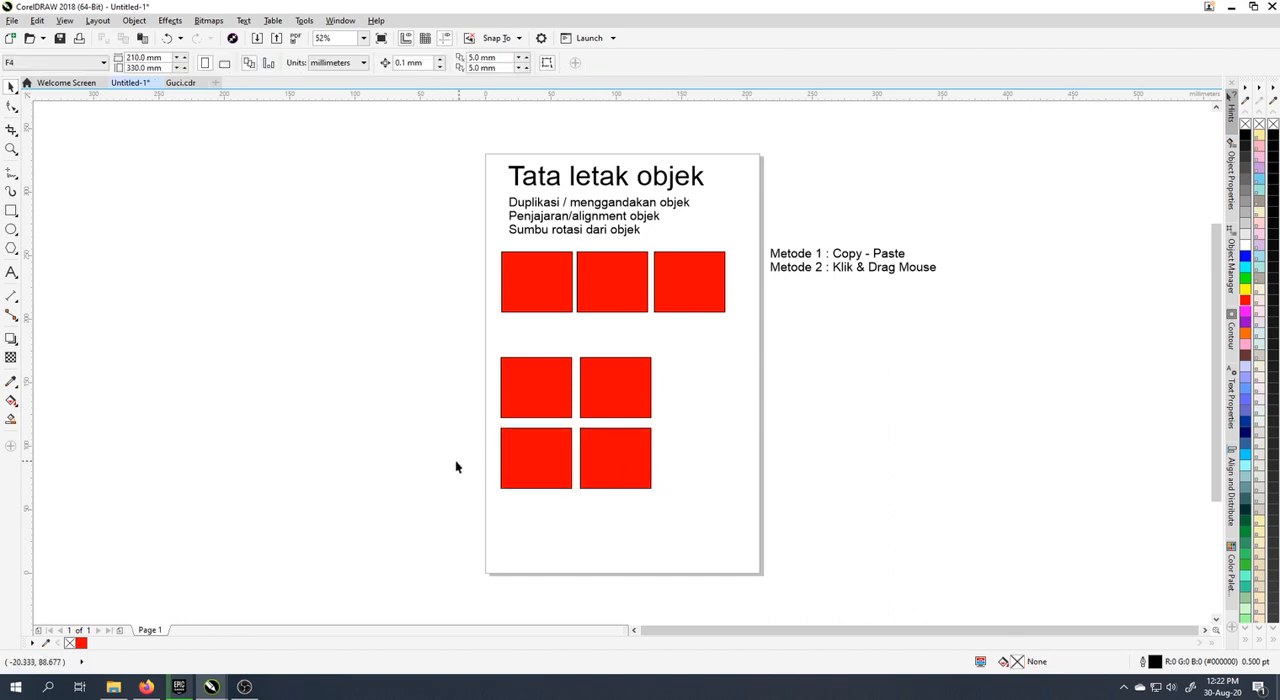
Step: Duplicate the two-by-two block to its right with Copy Here, forming two rows of four red rectangles
left_click_drag(490, 348, 703, 520)
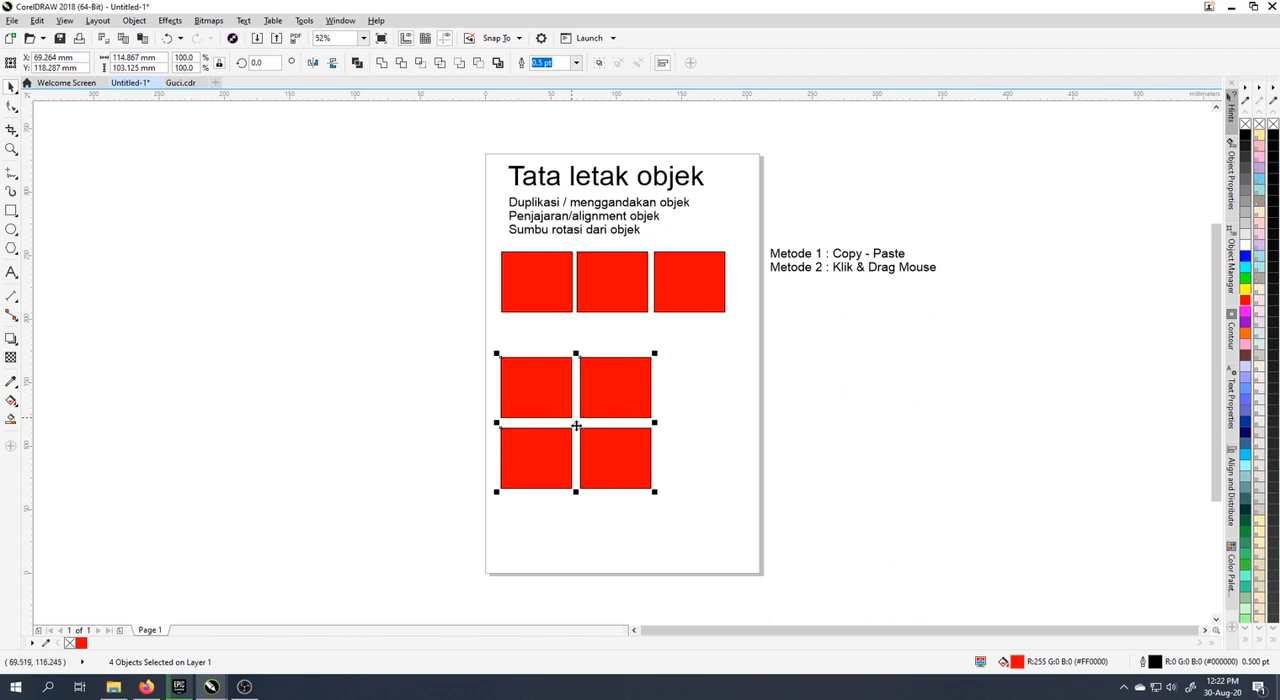
left_click_drag(576, 426, 743, 431)
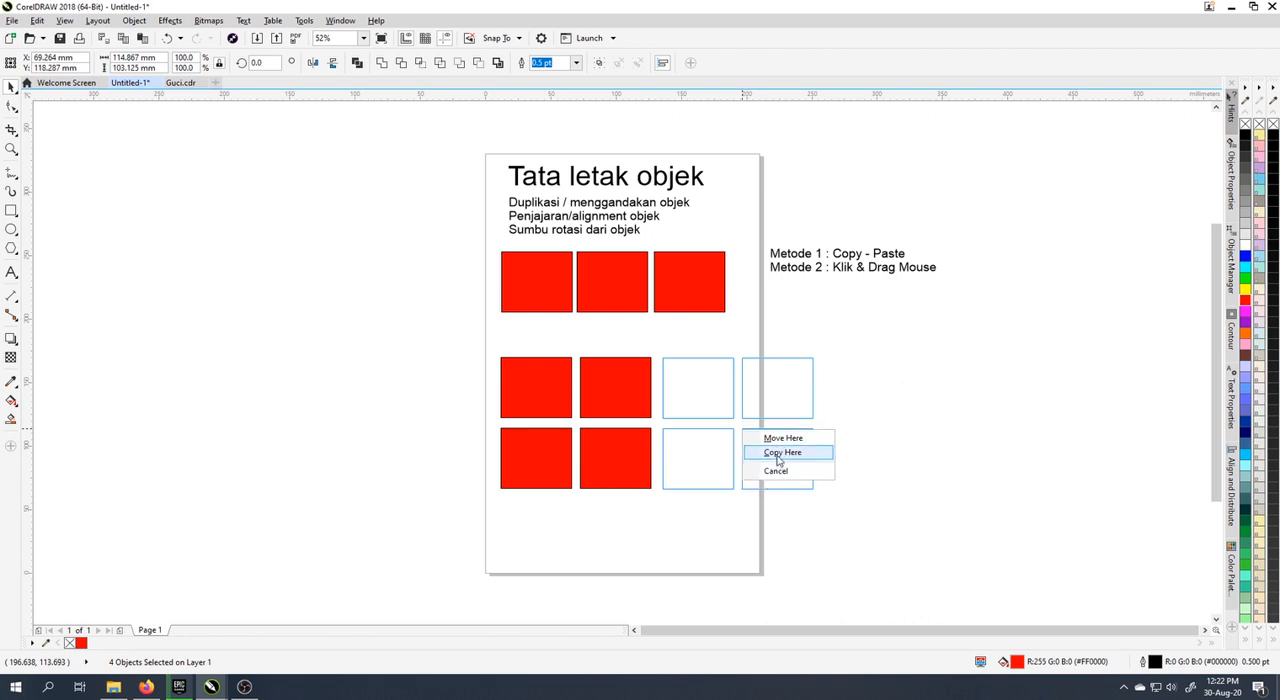
left_click(778, 454)
left_click(880, 443)
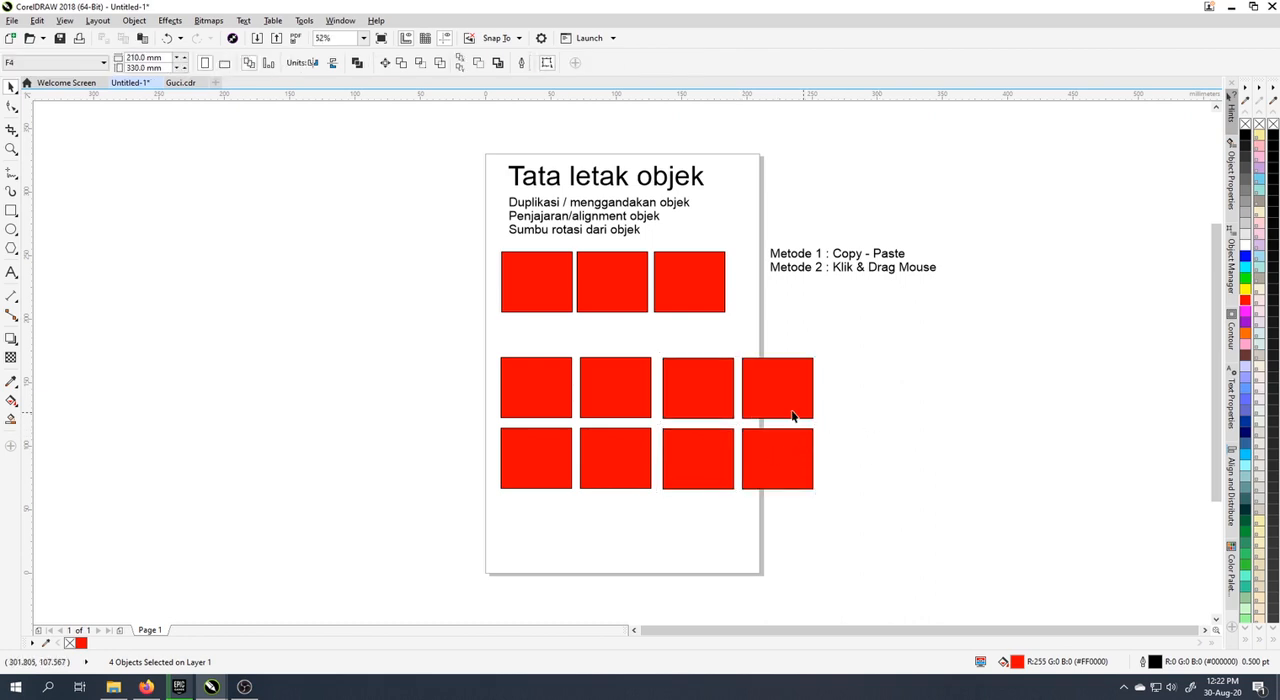
Step: Scale the block of eight rectangles down to about 54% and delete its two middle columns
left_click_drag(430, 342, 517, 344)
left_click(804, 480)
key("Delete")
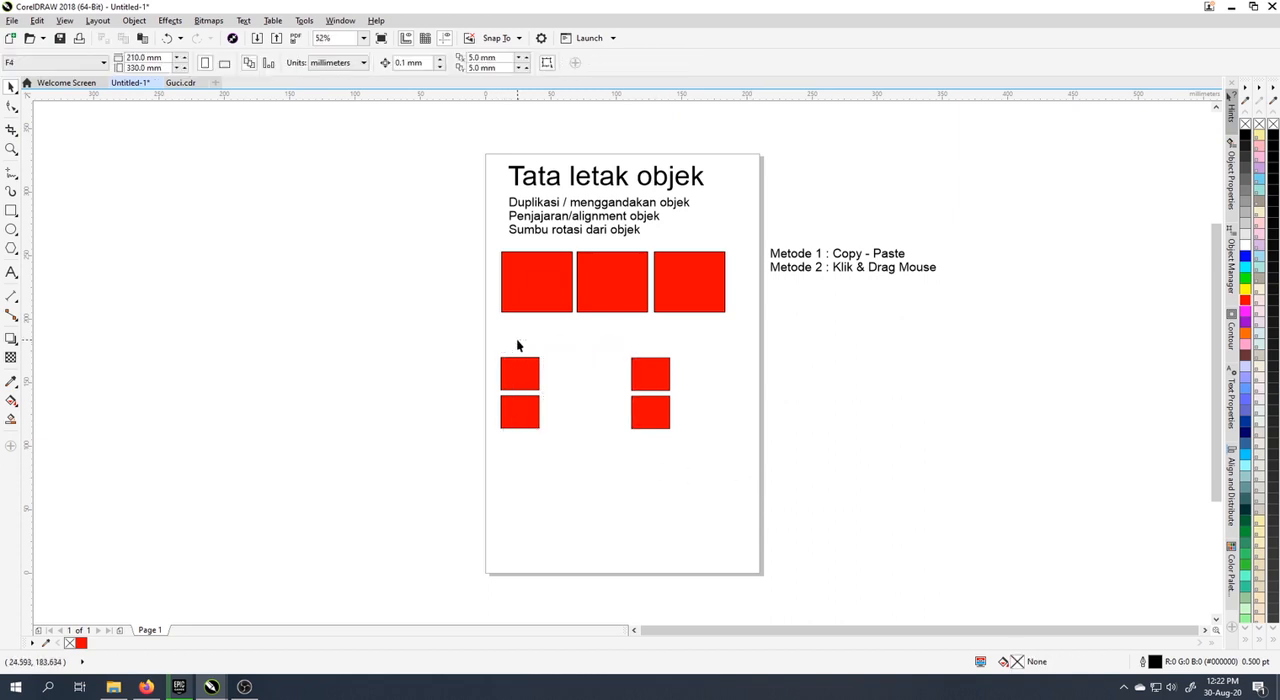
Step: Copy one small rectangle from the outer column into the upper row, just right of the first small rectangle
left_click_drag(651, 410, 568, 378)
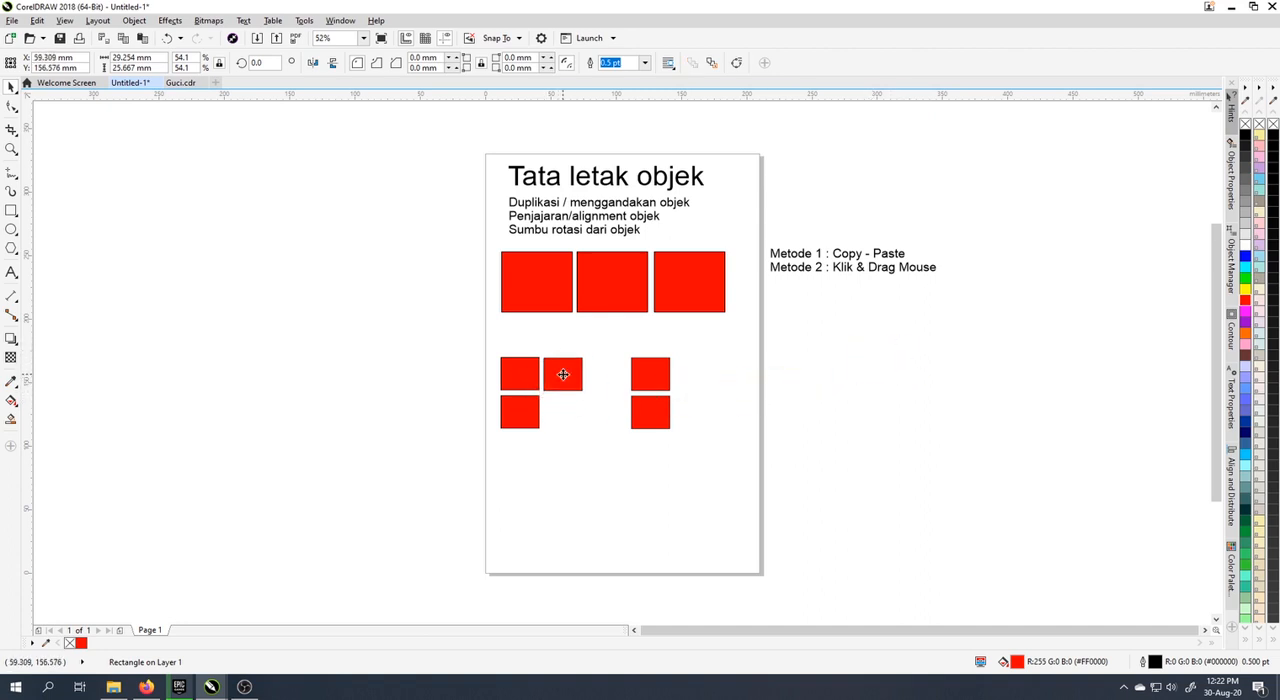
left_click(696, 373)
left_click_drag(485, 344, 700, 454)
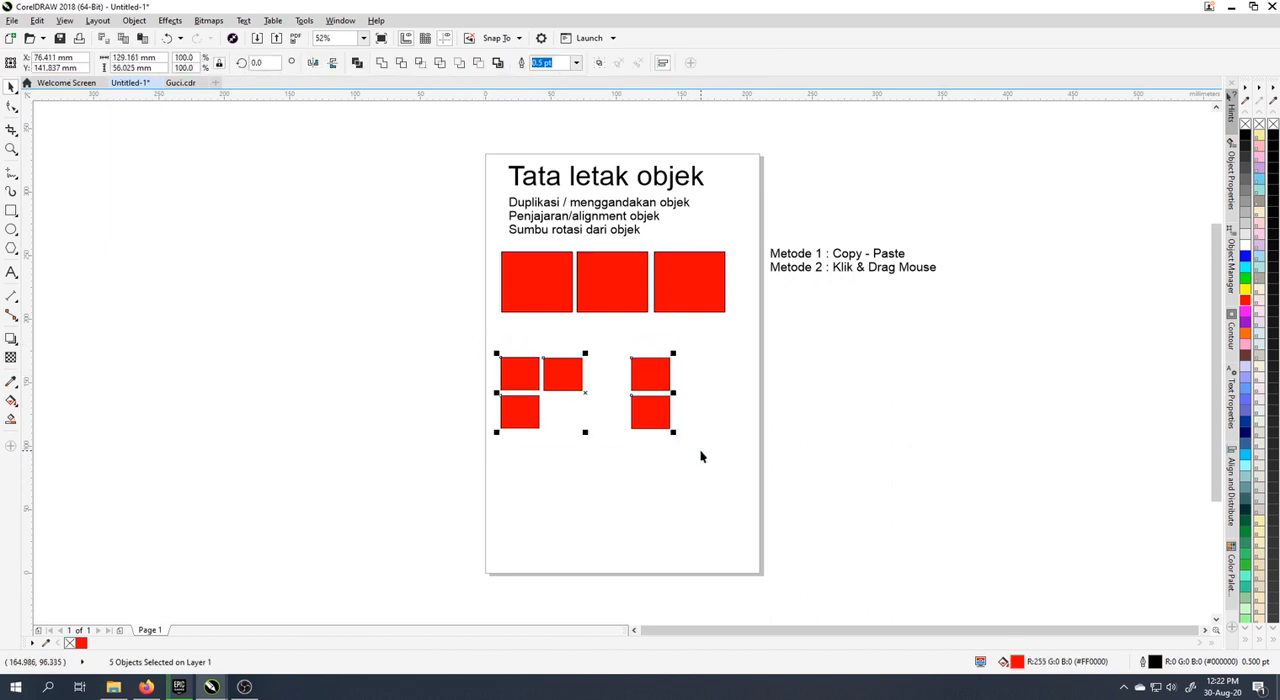
left_click(433, 349)
left_click_drag(412, 339, 704, 440)
left_click(860, 302)
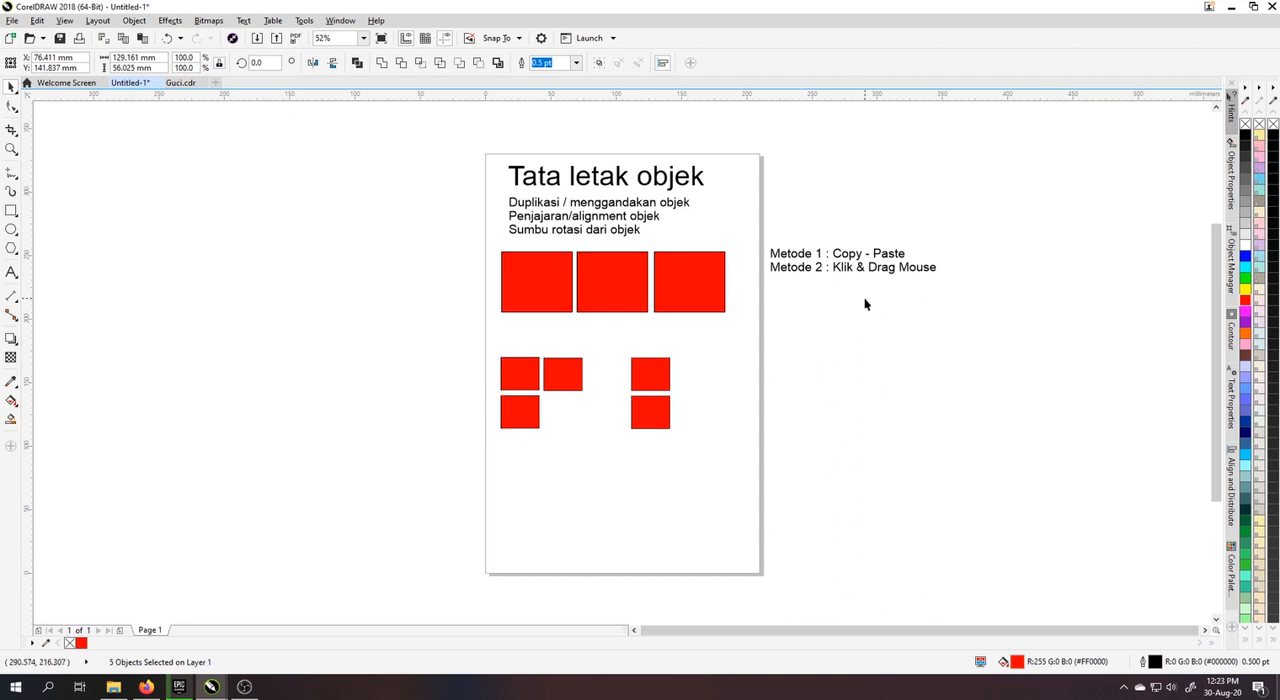
Step: Add a third line reading "Metode 3 : Transform Position" to the method list beside the page
left_click(850, 268)
left_click(941, 297)
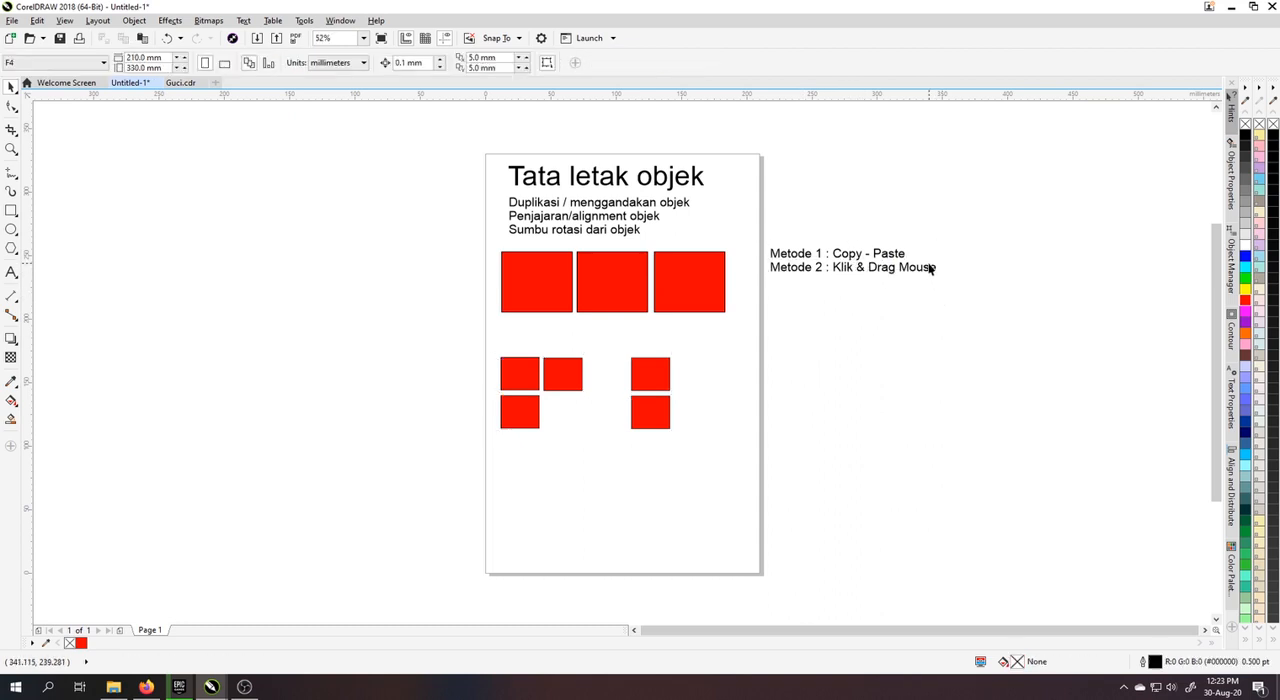
double_click(936, 269)
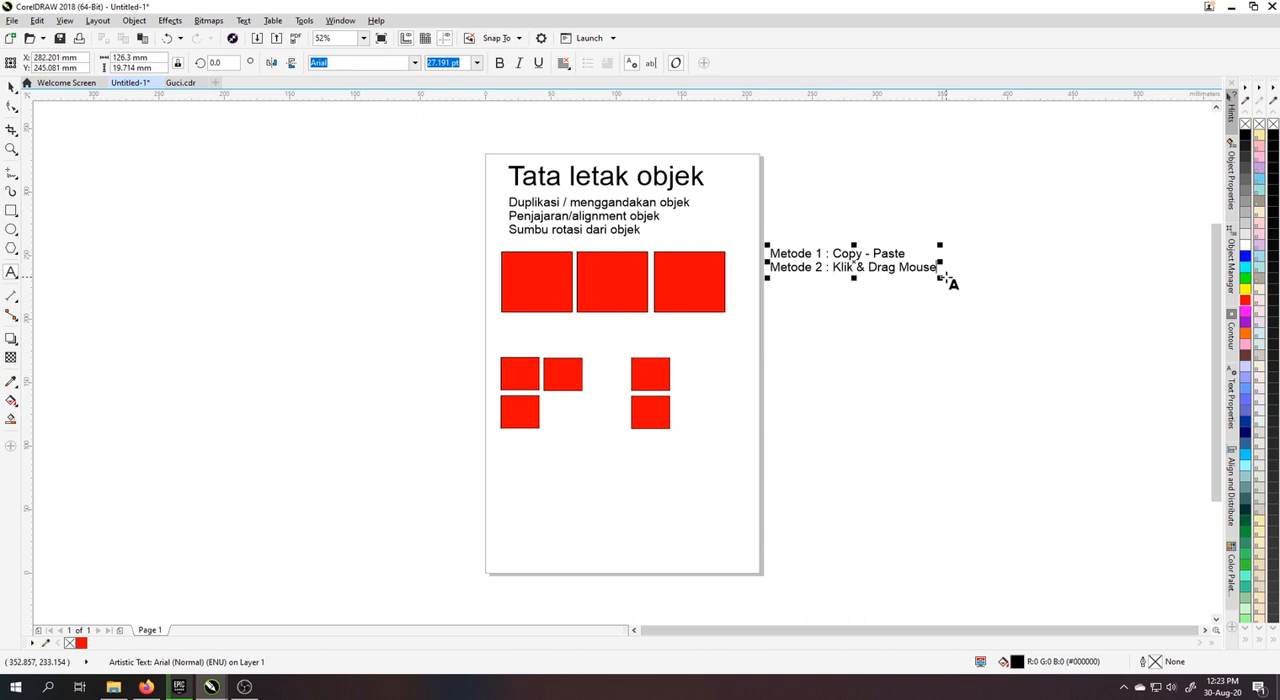
key("Return")
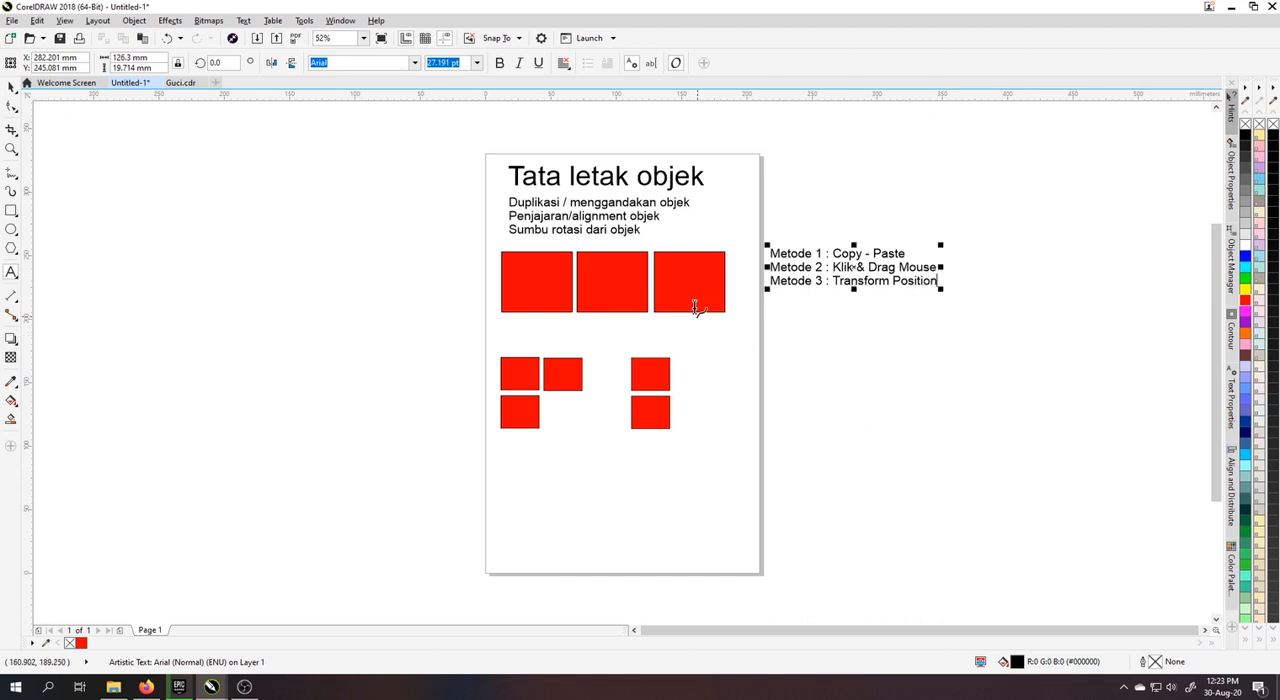
left_click(11, 87)
Step: Delete all the red rectangles from the page, keeping the title and text lists
left_click(386, 243)
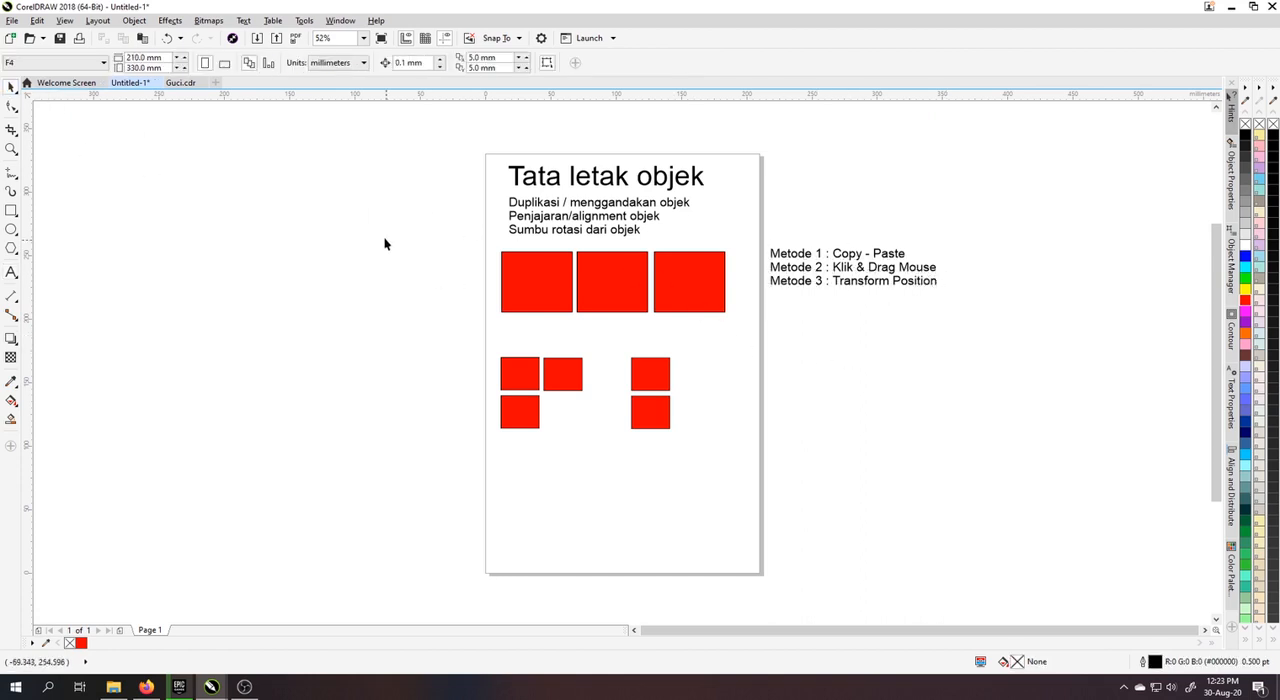
left_click_drag(414, 229, 734, 479)
key("Delete")
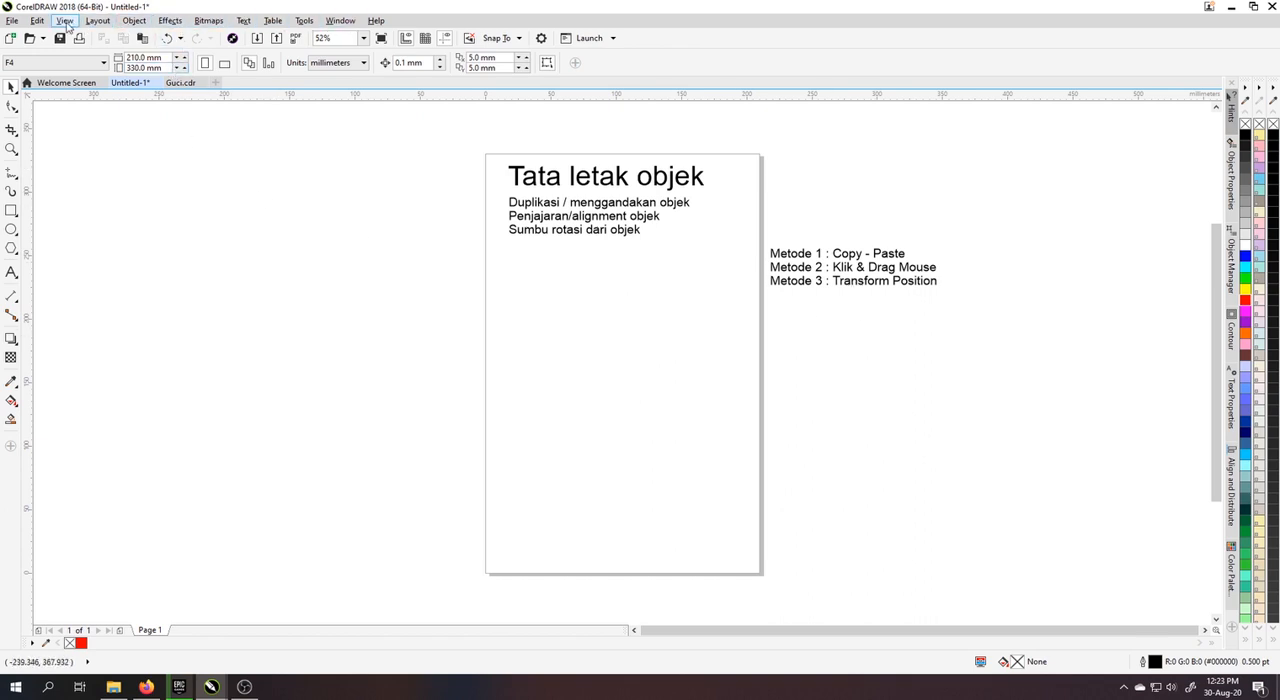
Step: Open the Position settings of the object transformations
left_click(133, 21)
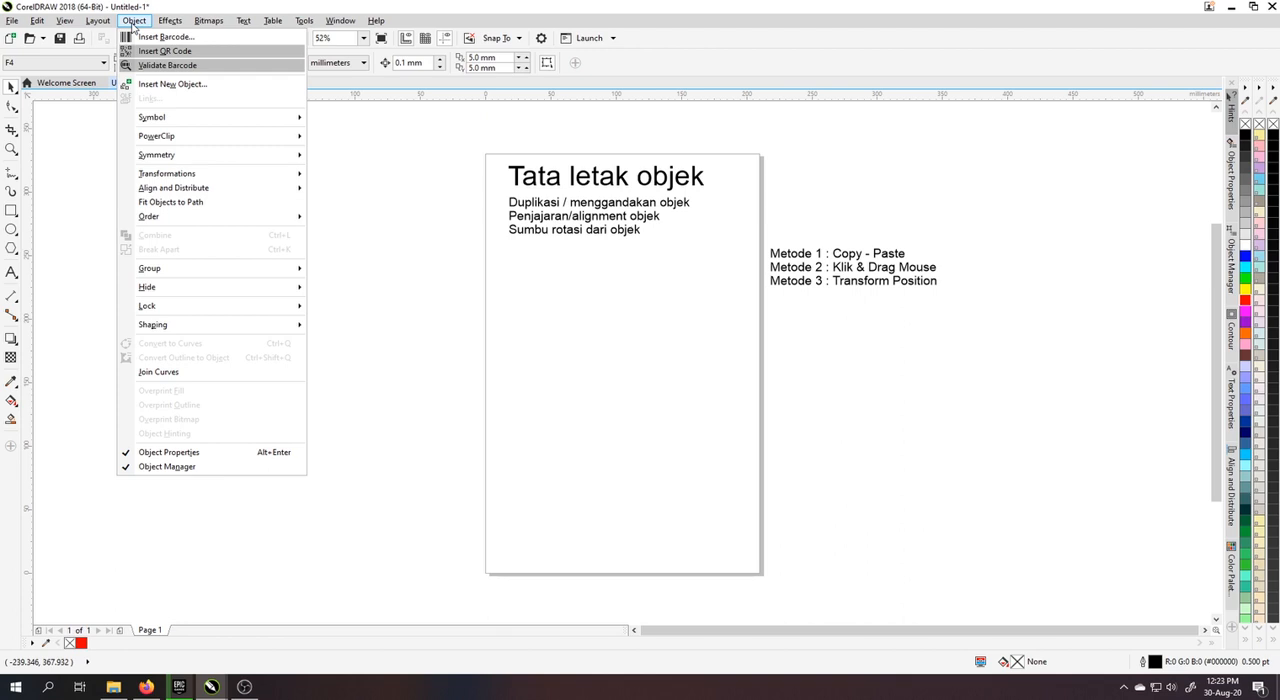
mouse_move(176, 28)
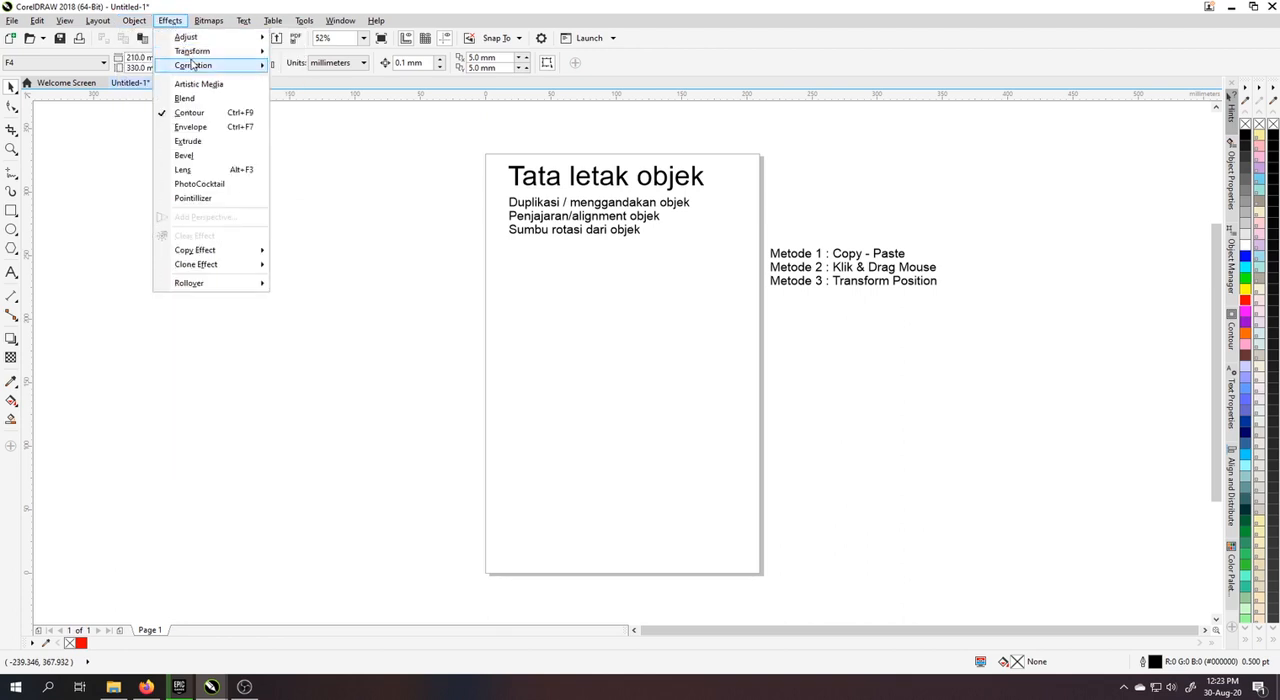
mouse_move(197, 66)
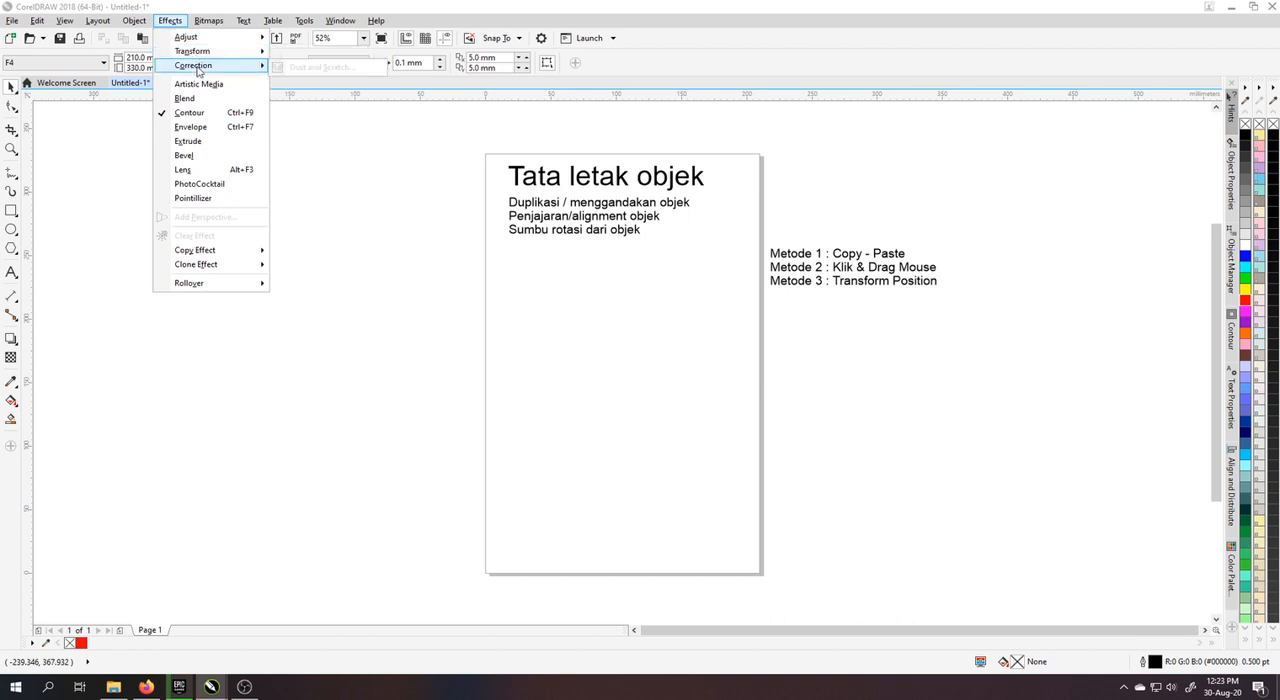
mouse_move(127, 25)
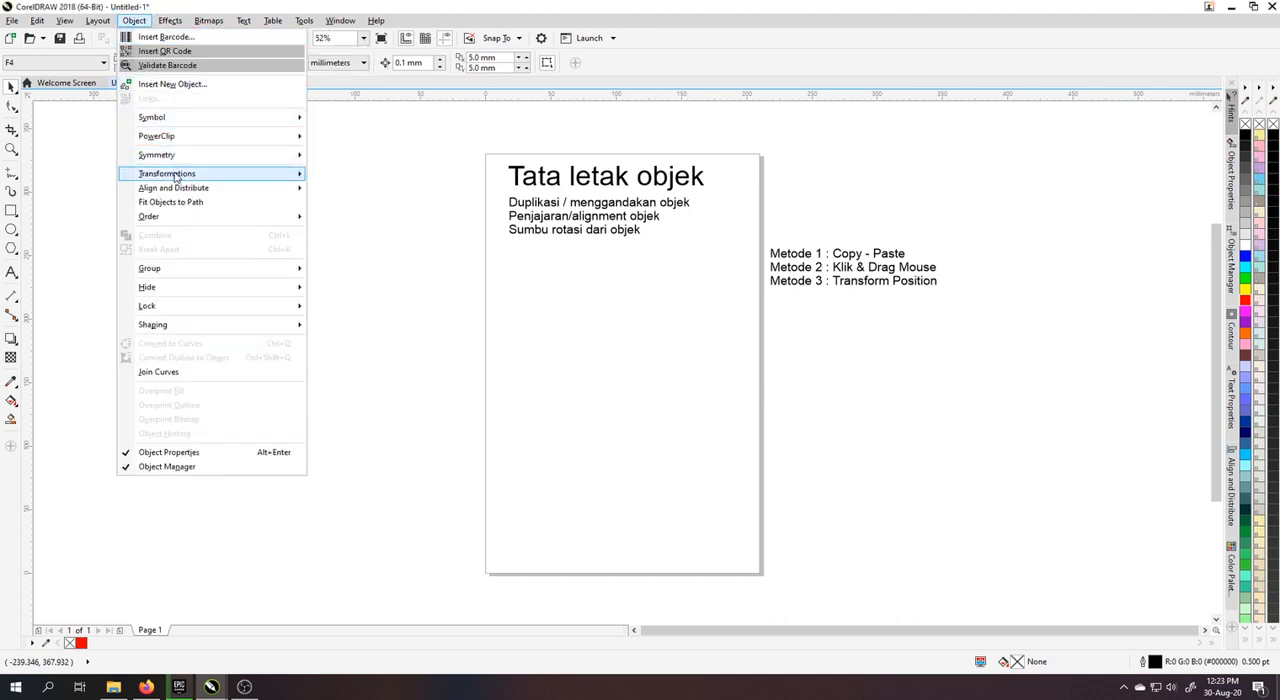
mouse_move(176, 178)
left_click(355, 130)
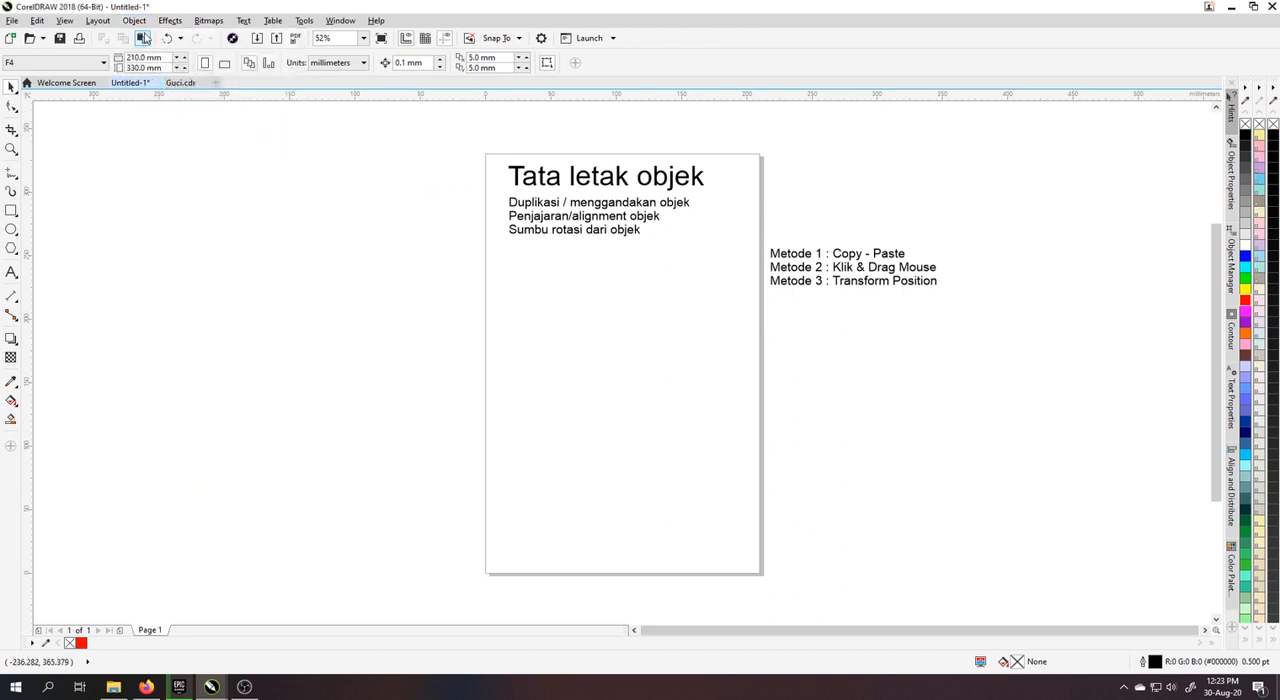
left_click(135, 22)
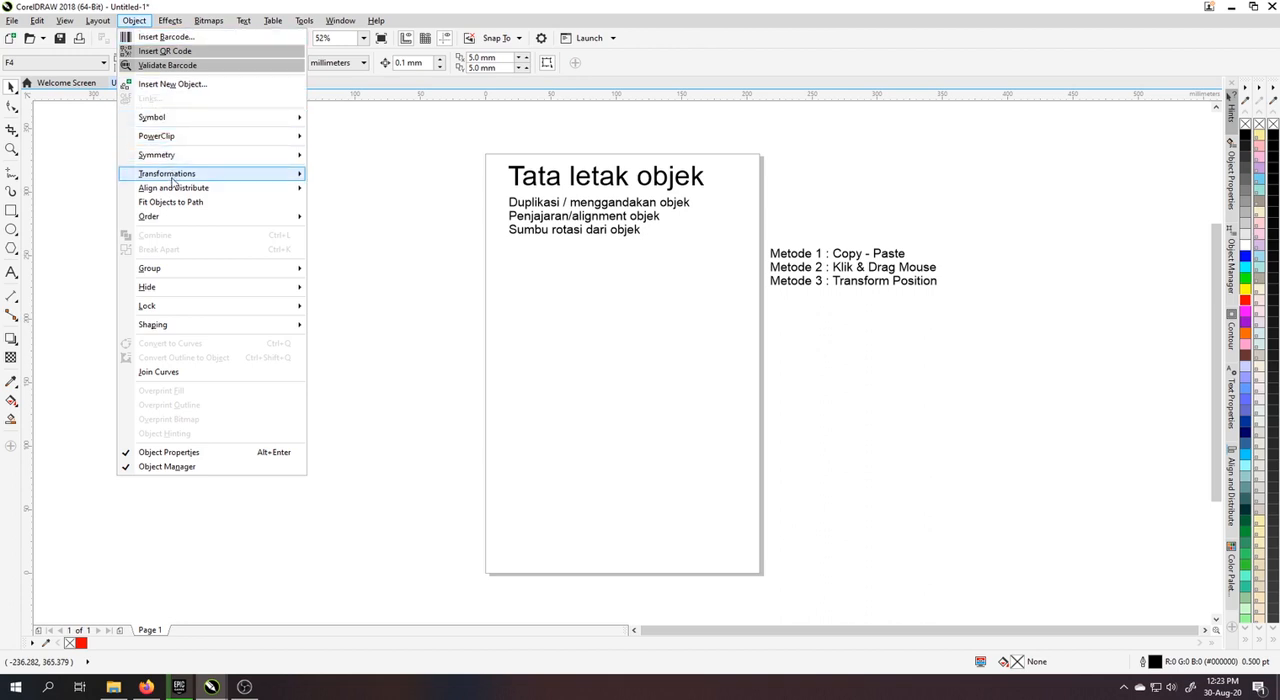
mouse_move(176, 177)
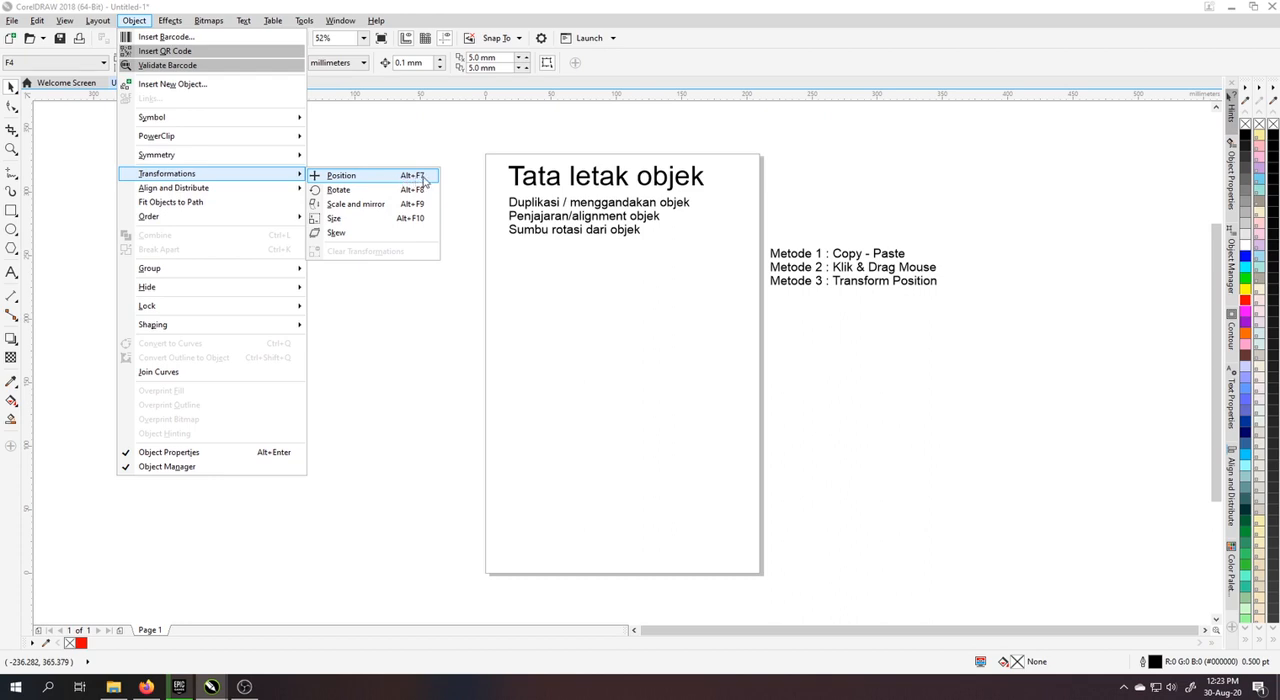
left_click(365, 183)
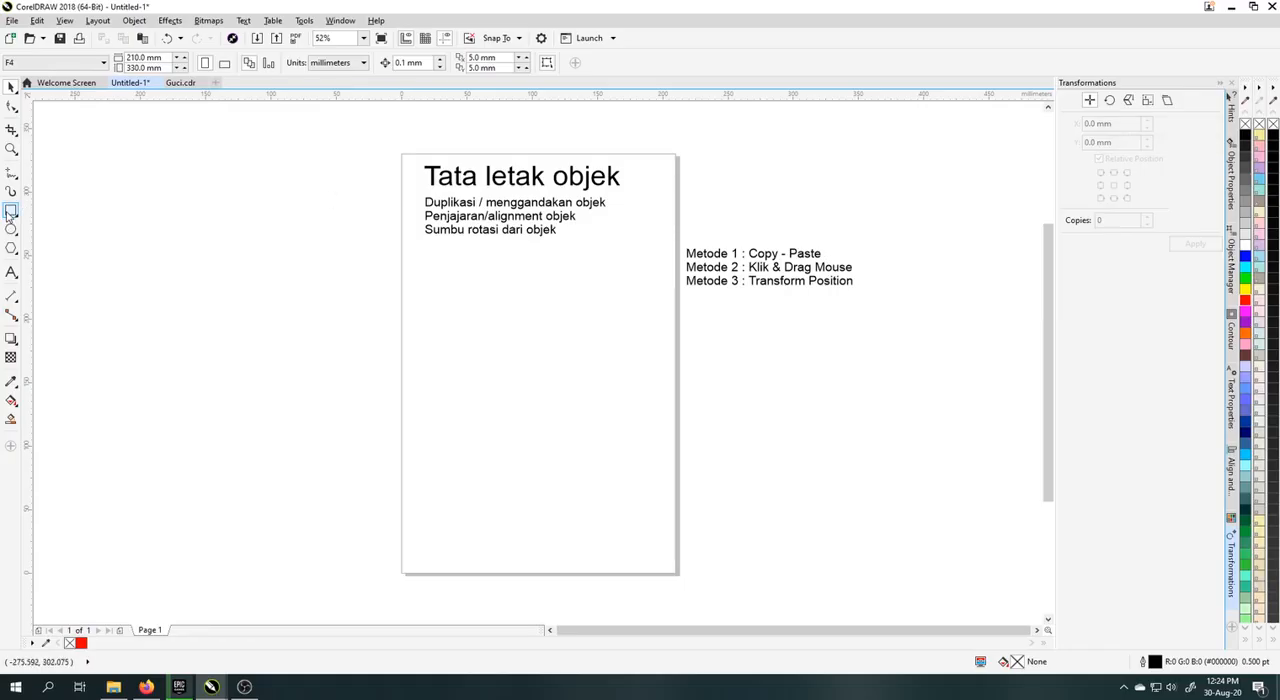
Step: Draw a tall rectangle about 20 mm wide and 130 mm high in the page's lower left corner
left_click(11, 211)
left_click_drag(534, 377, 634, 306)
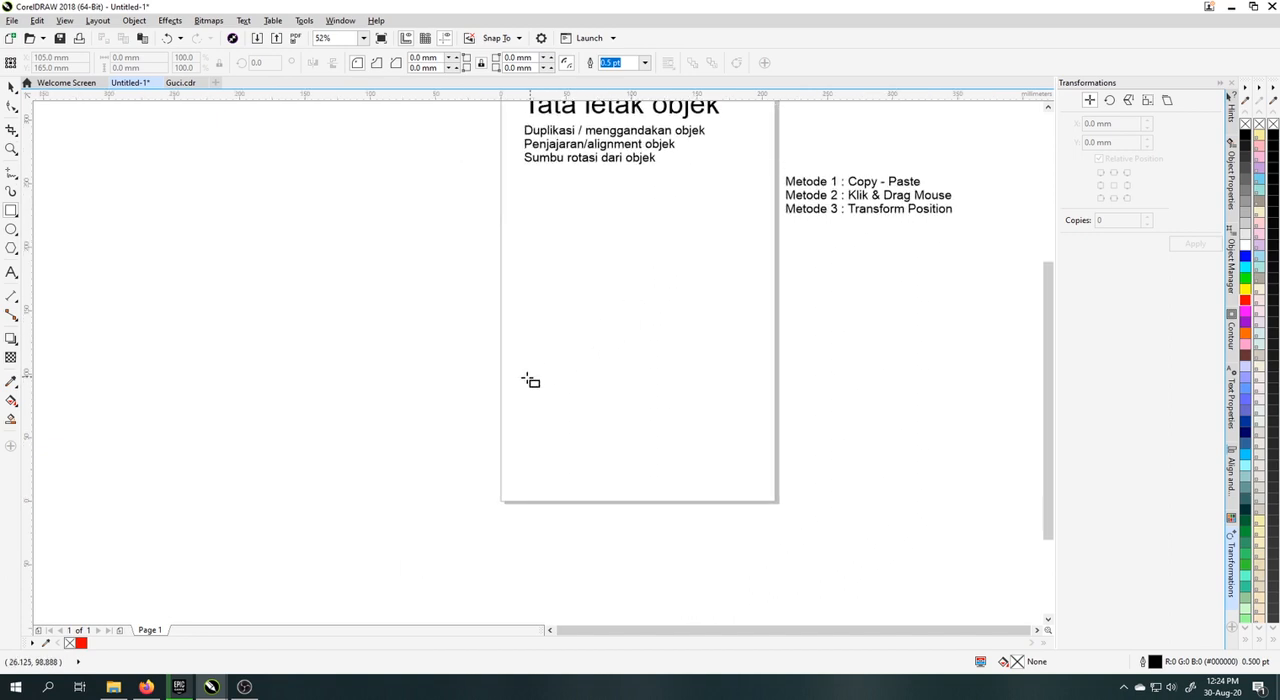
left_click_drag(502, 335, 530, 499)
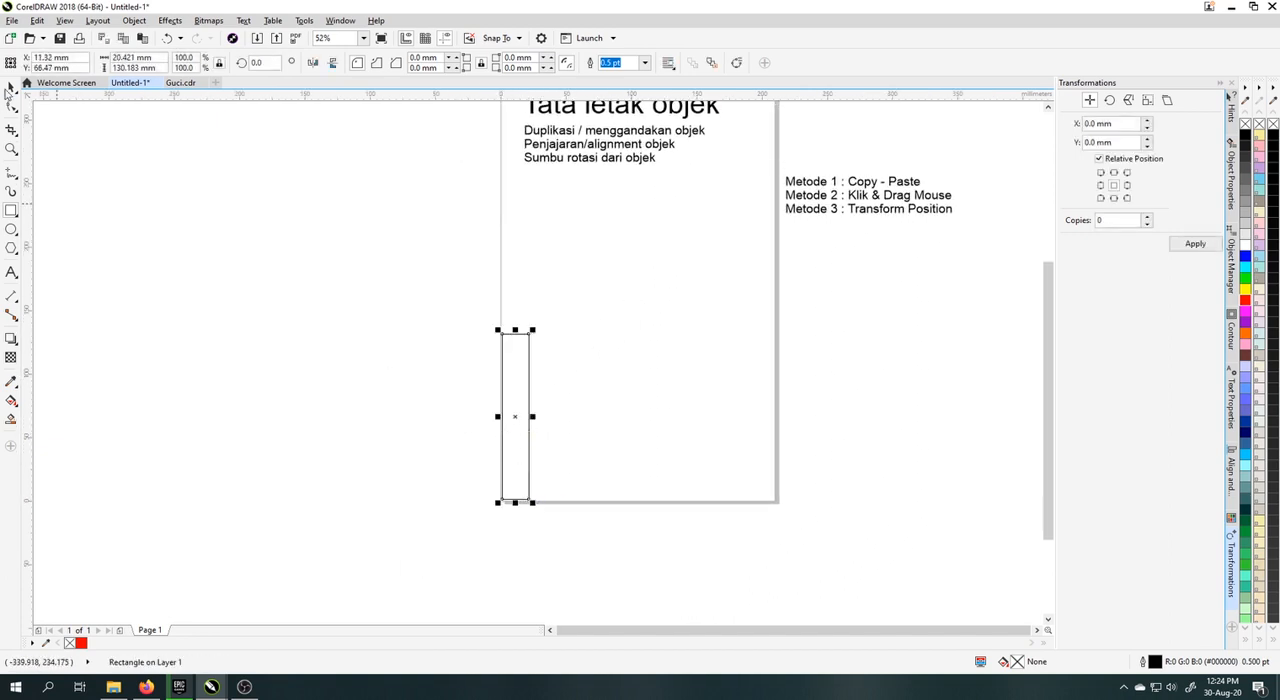
left_click(11, 88)
Step: Fill the tall rectangle with dark blue (#000066) and give it a pink outline (#FF99CC)
left_click(1245, 432)
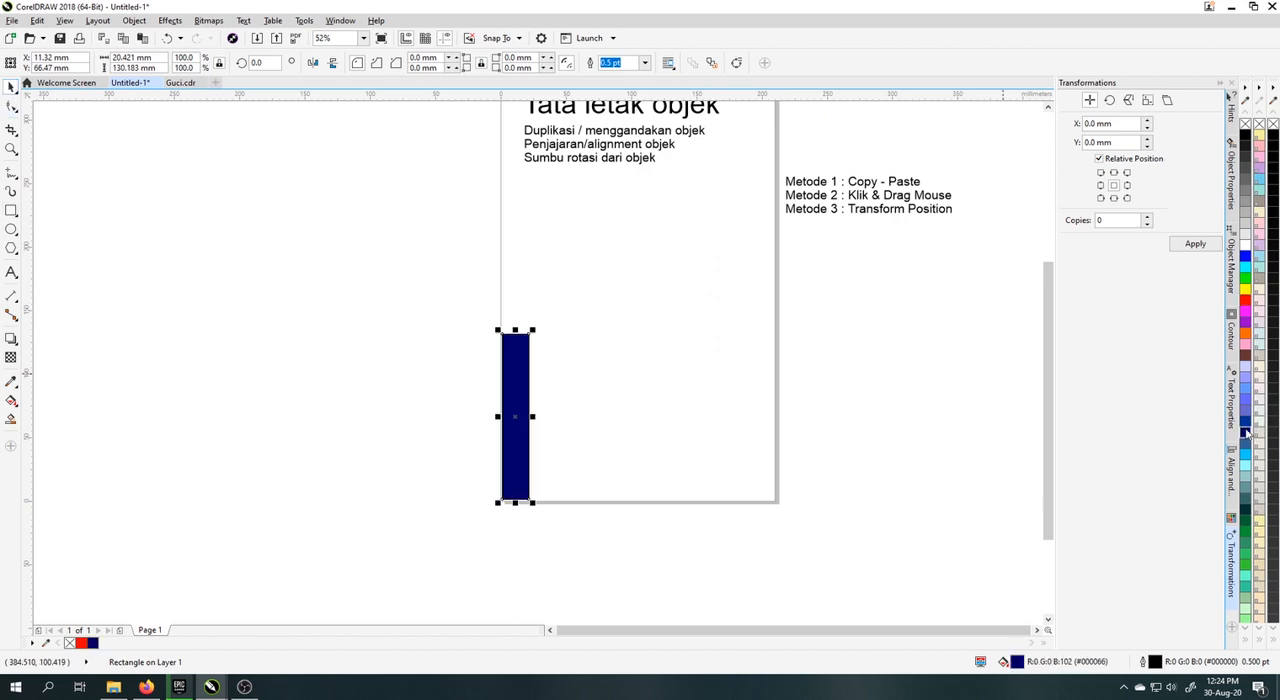
left_click(507, 398)
right_click(1245, 334)
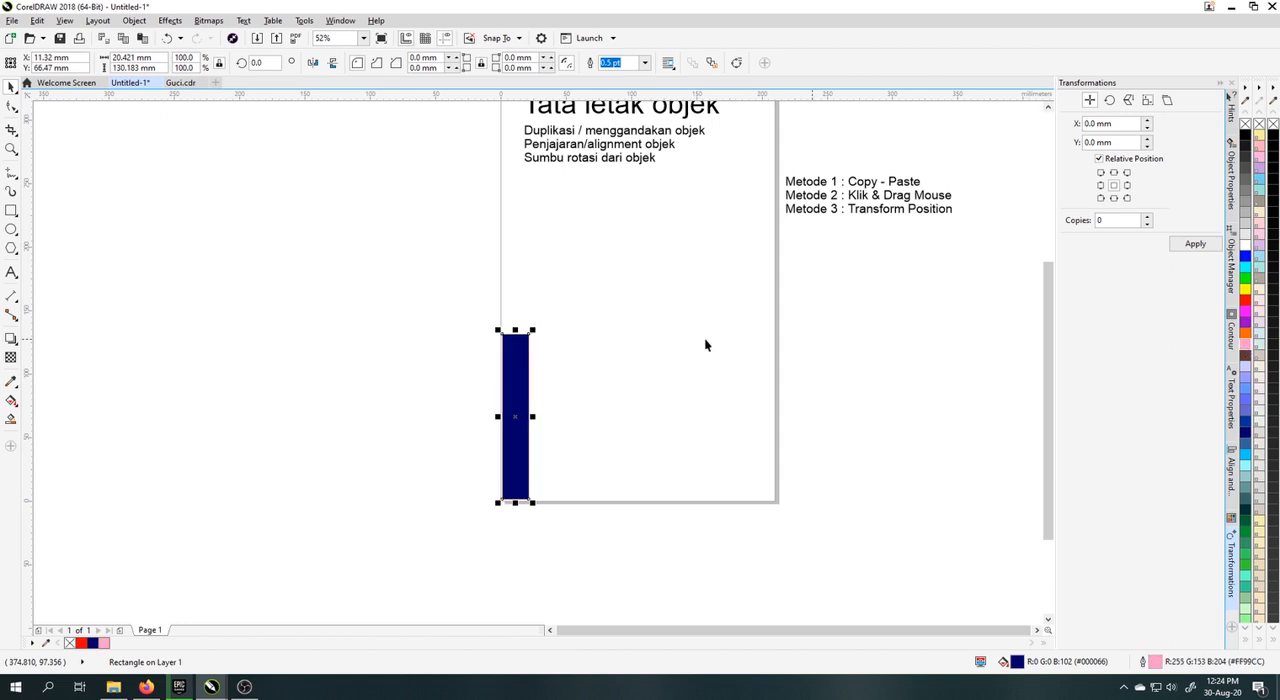
left_click(607, 349)
scroll(512, 366, "up", 3)
left_click(527, 341)
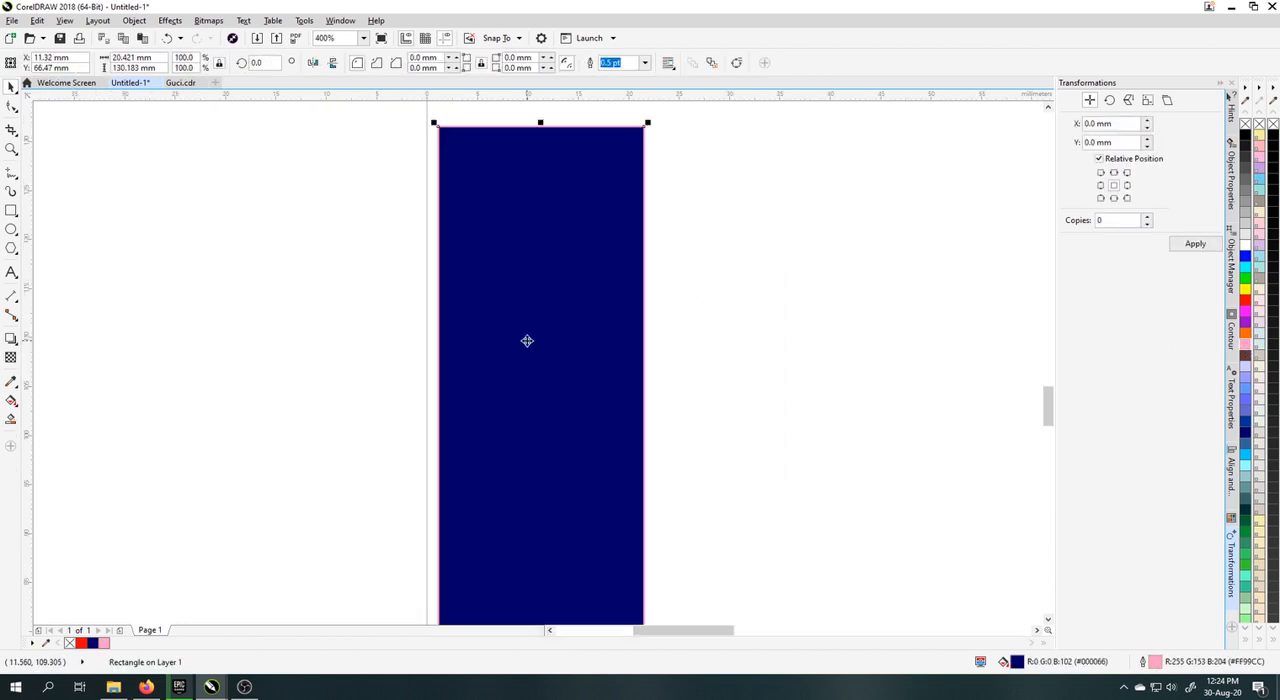
Step: Make 1 copy of the blue rectangle directly beside it, using the middle right relative position
scroll(527, 341, "down", 2)
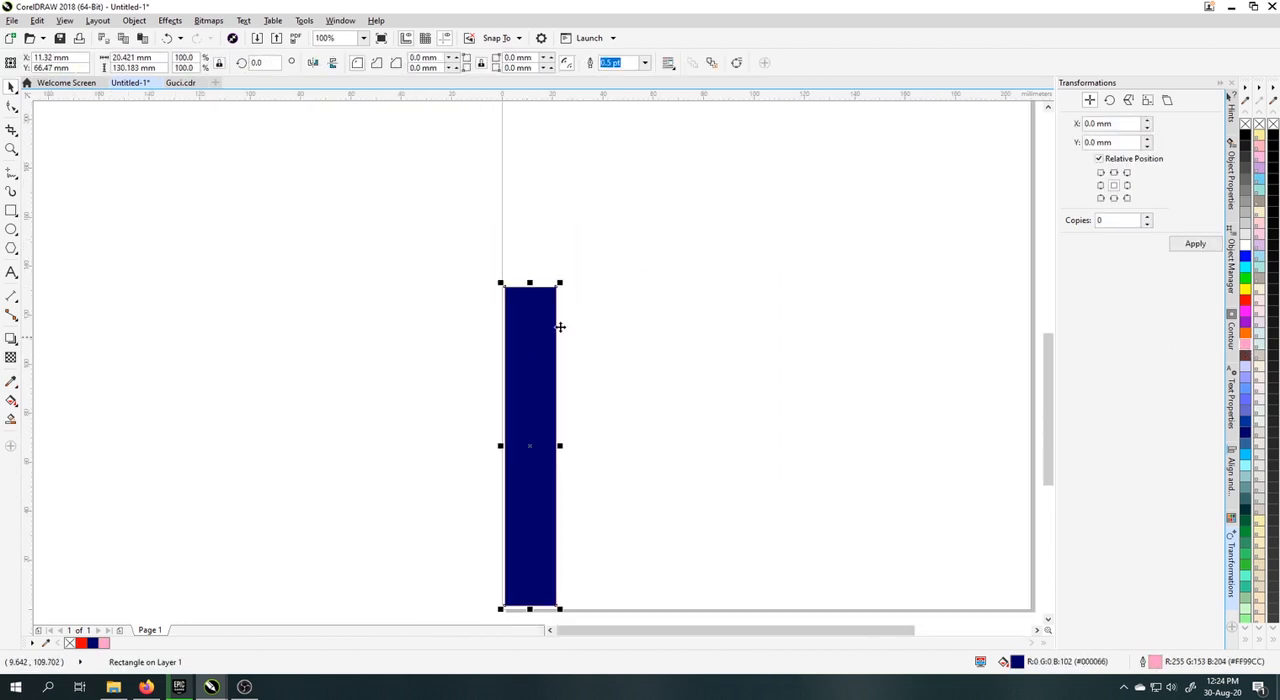
left_click(1127, 186)
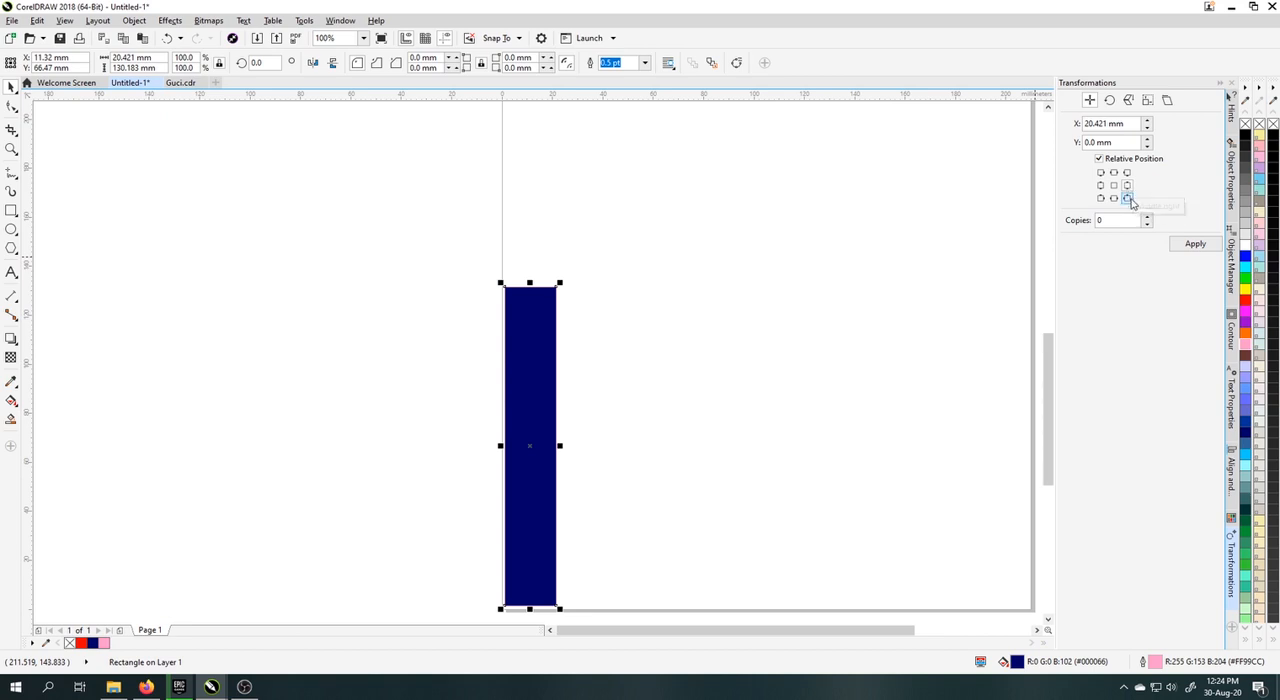
double_click(1130, 220)
left_click(1190, 246)
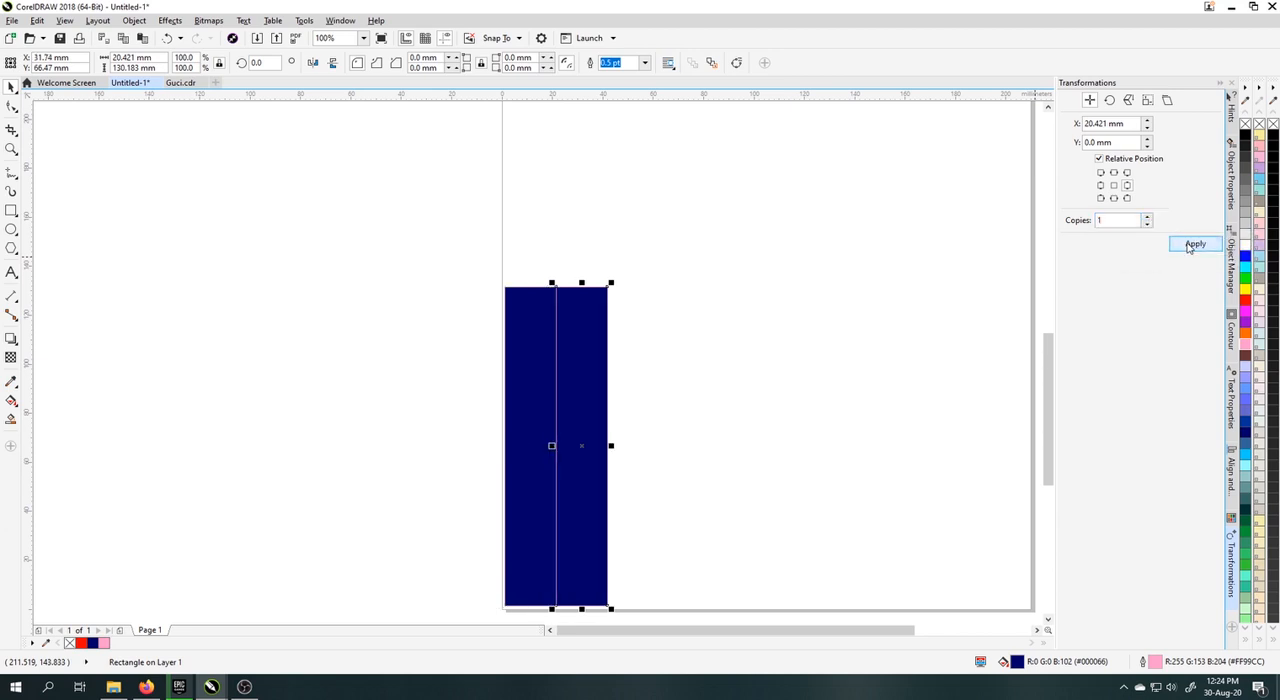
Step: Make 10 more copies of the second blue rectangle in a row towards the right with the same position transformation
left_click(766, 314)
scroll(591, 343, "up", 1)
left_click(584, 342)
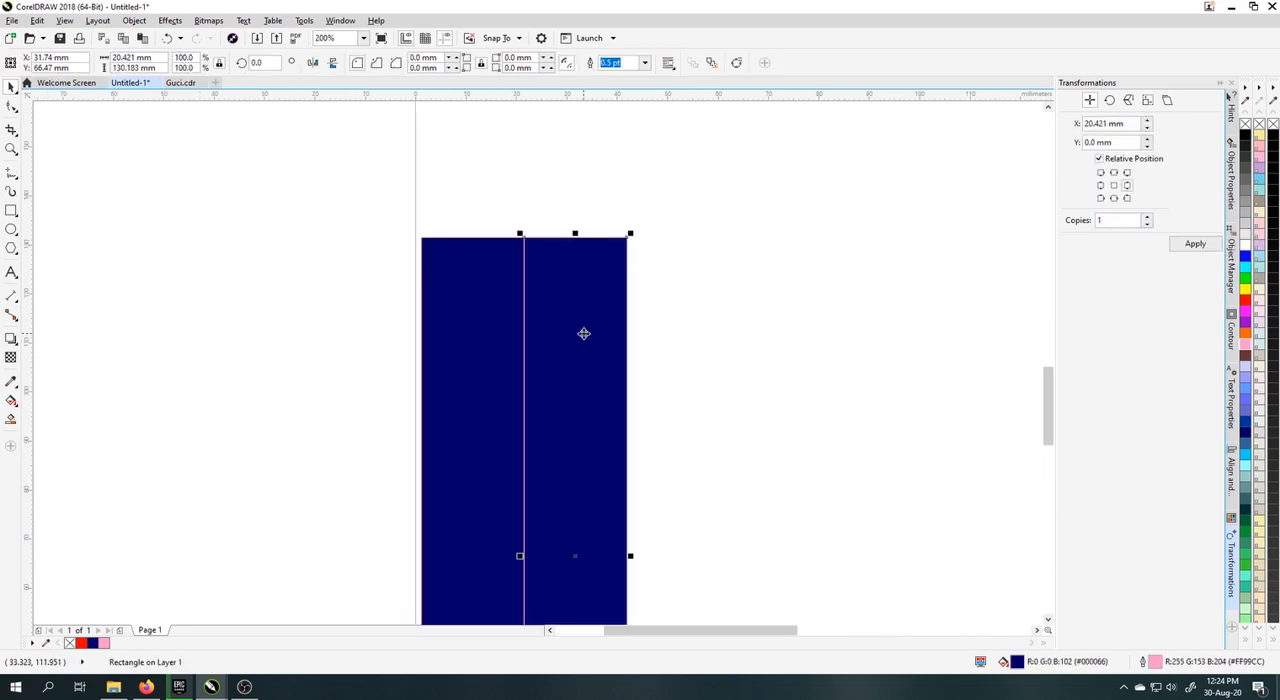
scroll(580, 330, "down", 3)
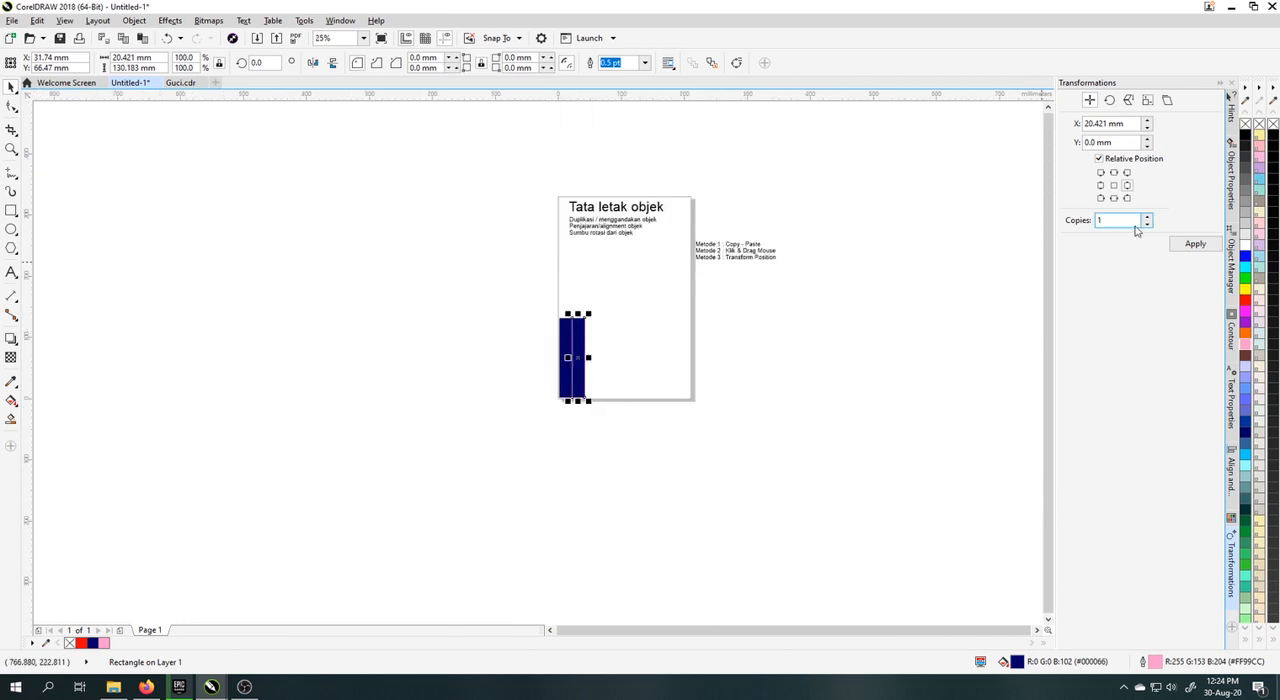
type("0")
left_click(1195, 244)
key("Escape")
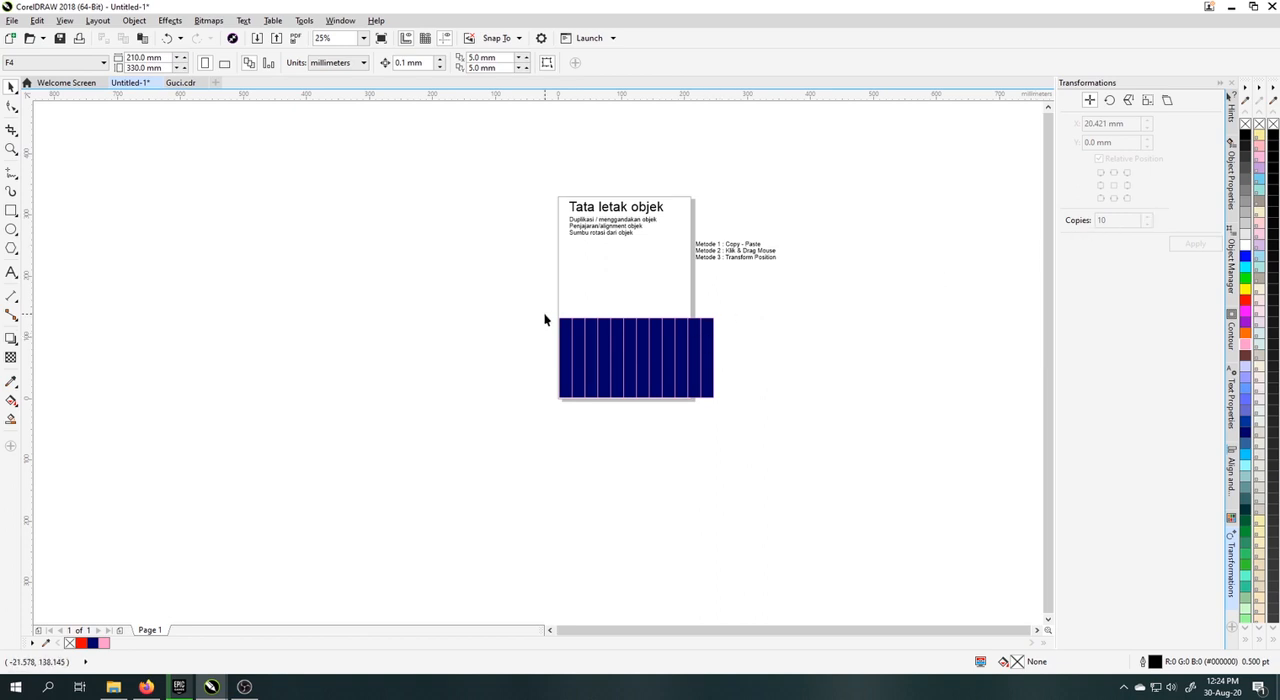
Step: Select the whole row of blue rectangles and make 1 copy directly below it, using the lower center relative position
left_click_drag(542, 299, 750, 399)
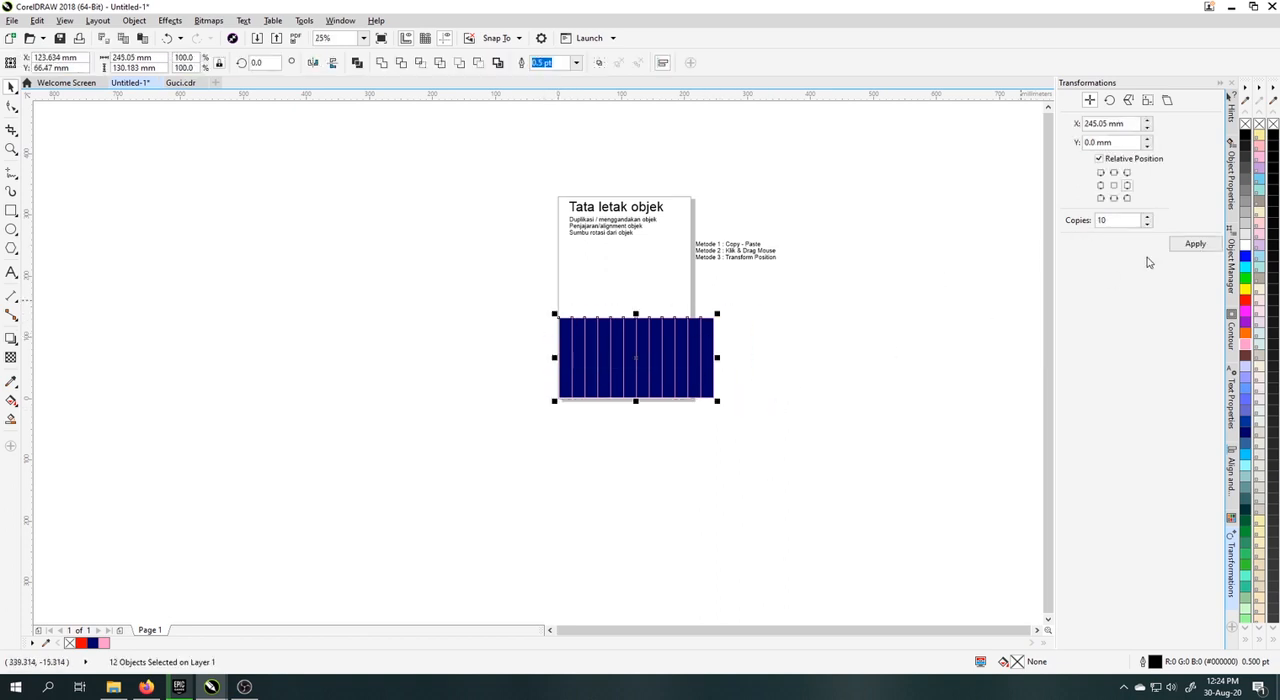
left_click(1115, 199)
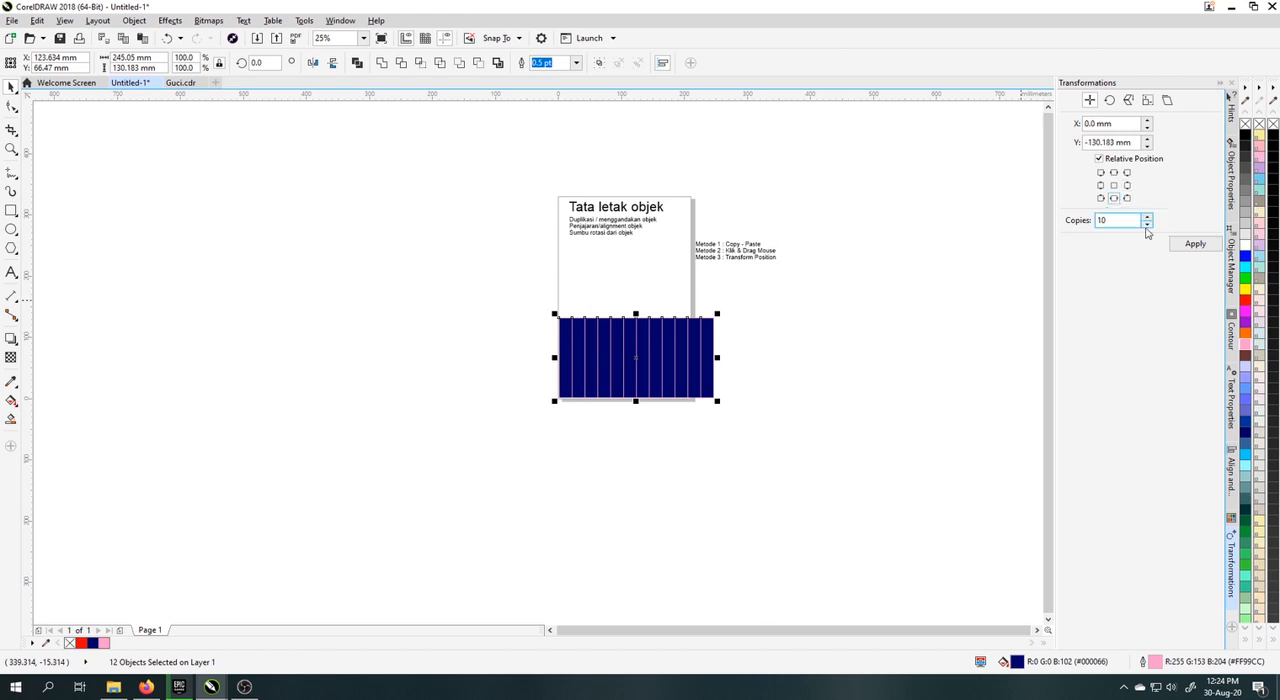
double_click(1103, 220)
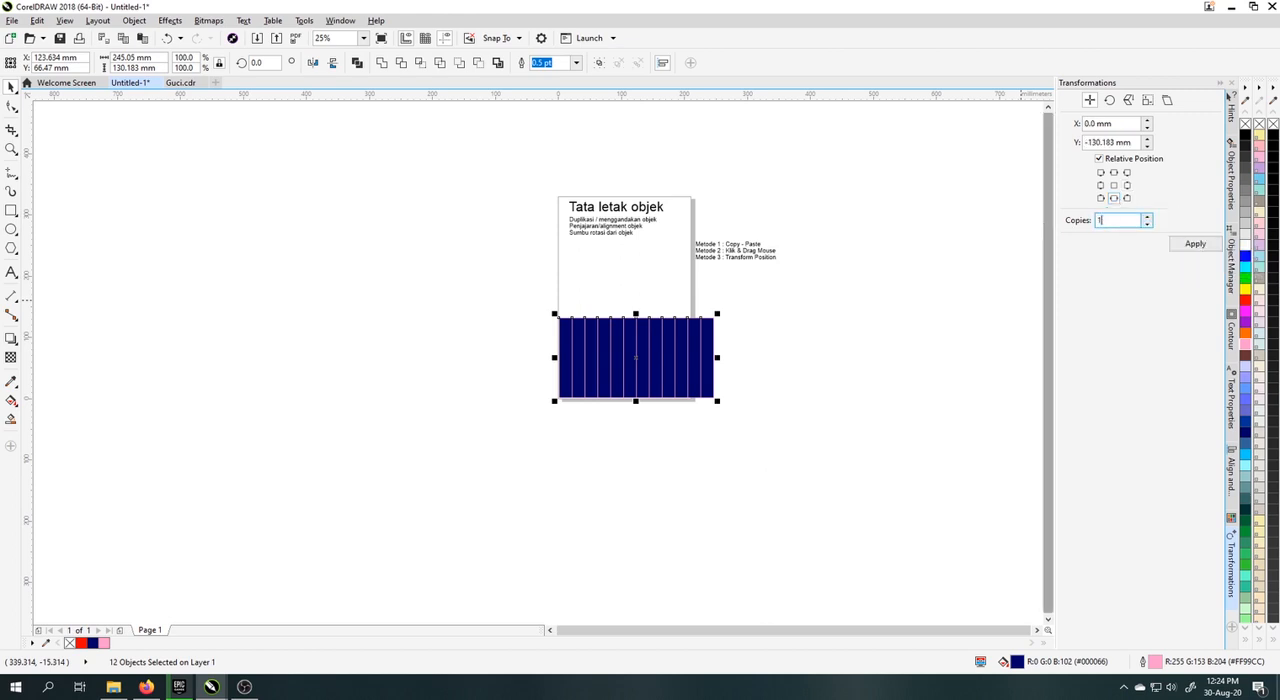
type("1")
left_click(1190, 244)
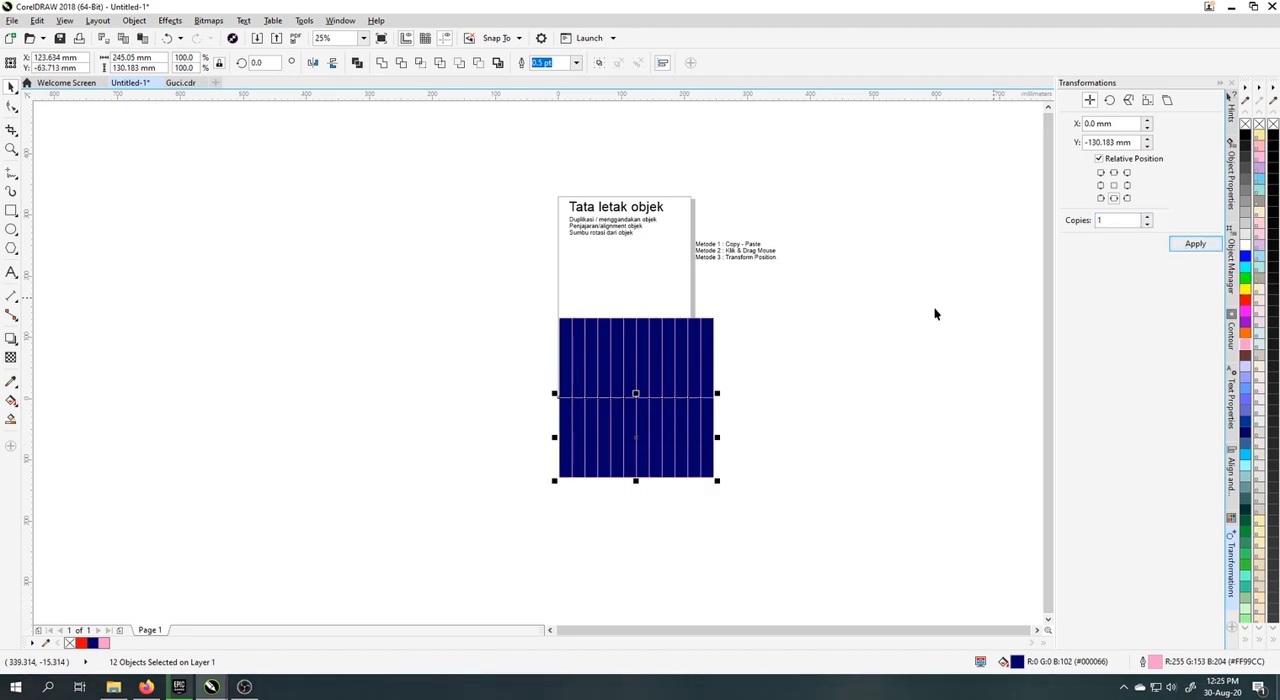
Step: Delete both rows of blue rectangles, keeping the title and text lists
left_click(537, 307)
left_click_drag(537, 307, 737, 507)
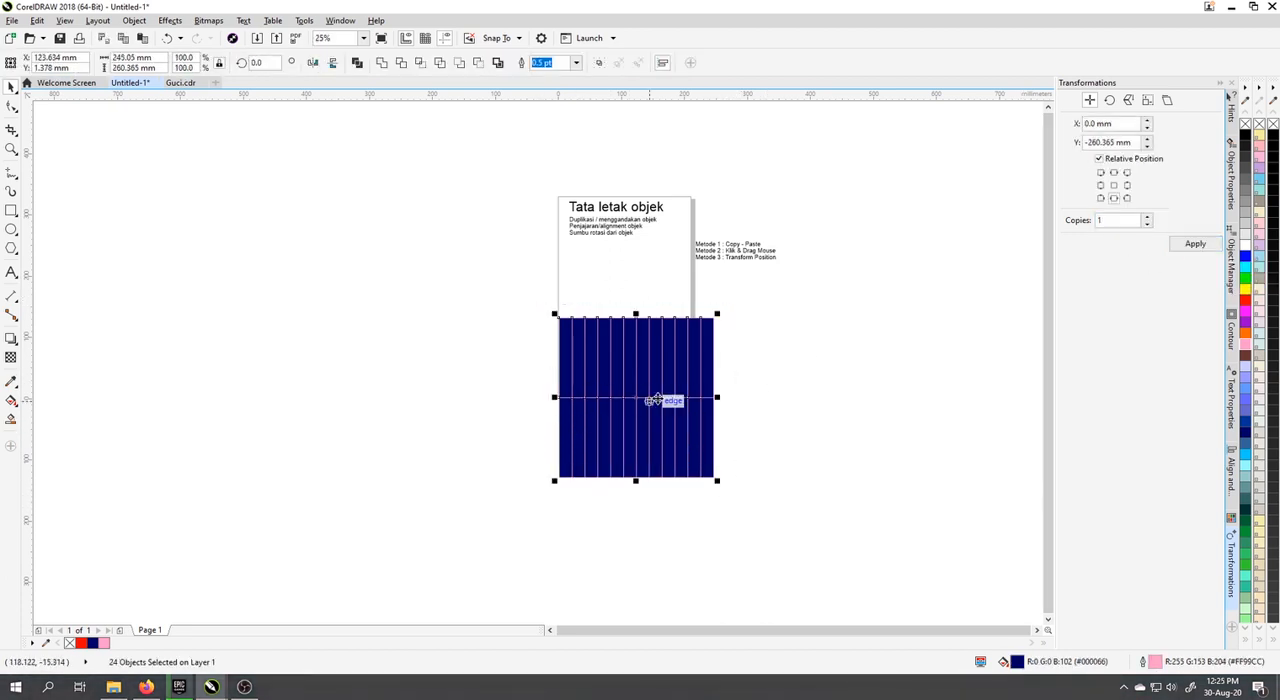
left_click(797, 381)
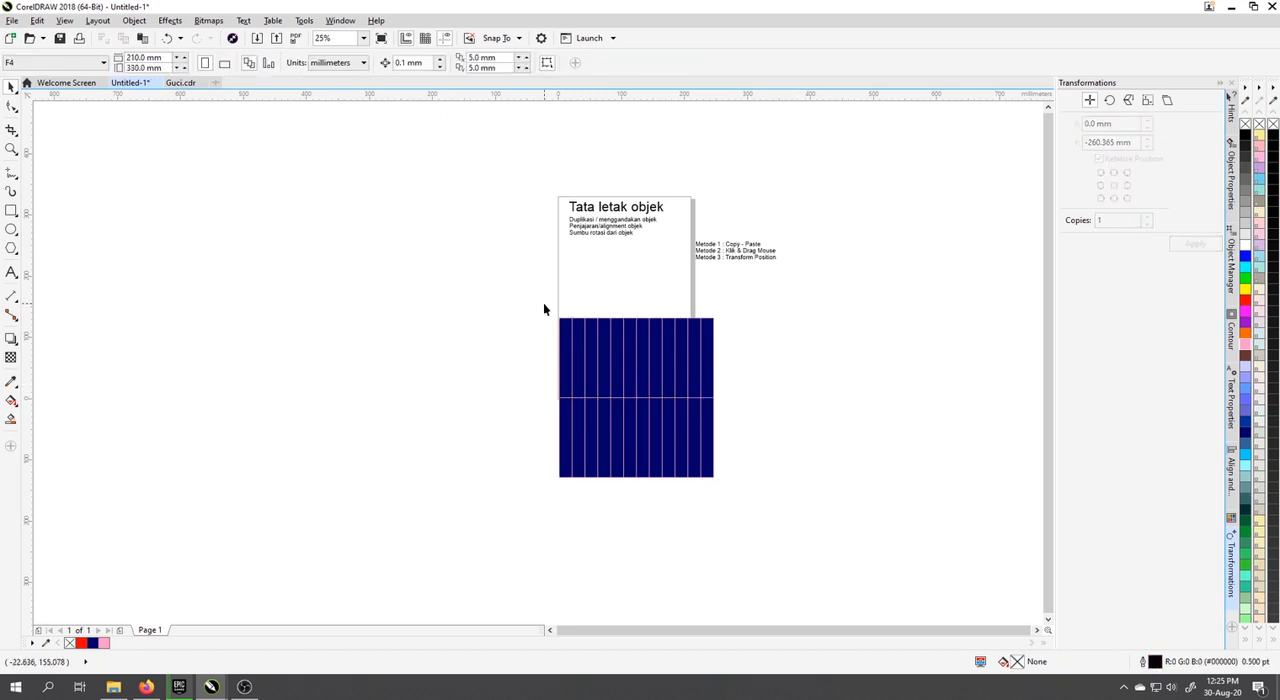
left_click_drag(544, 309, 746, 514)
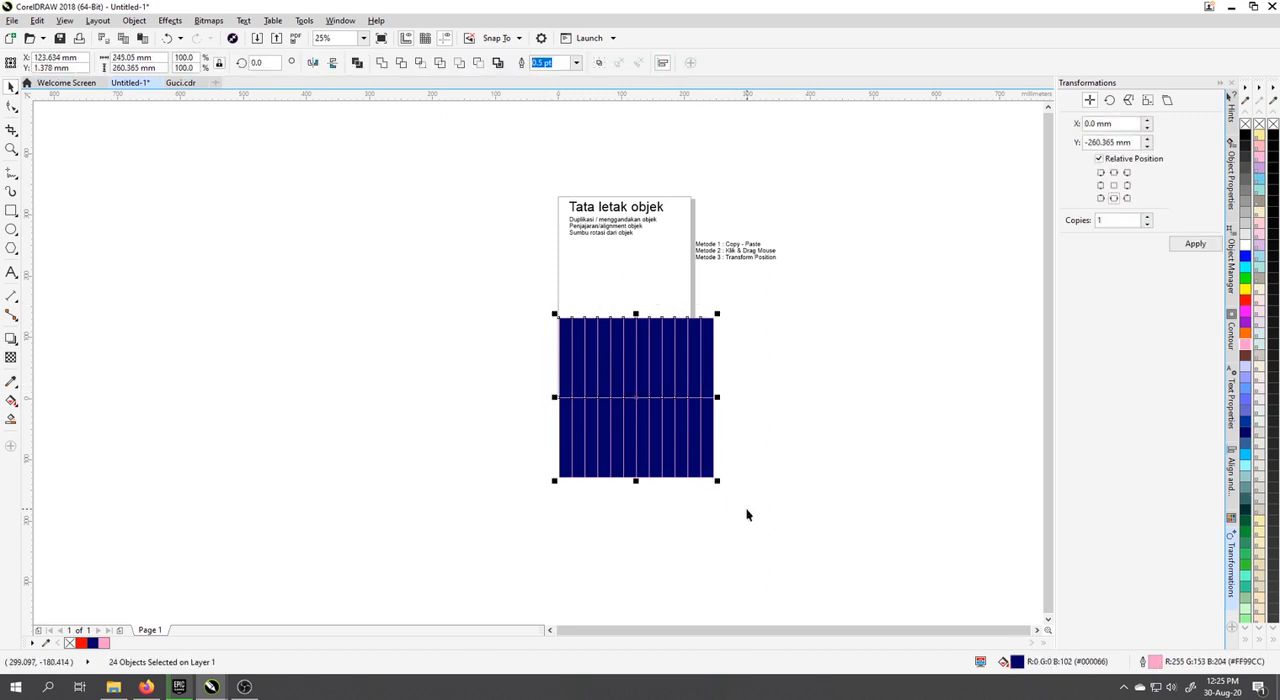
key("Delete")
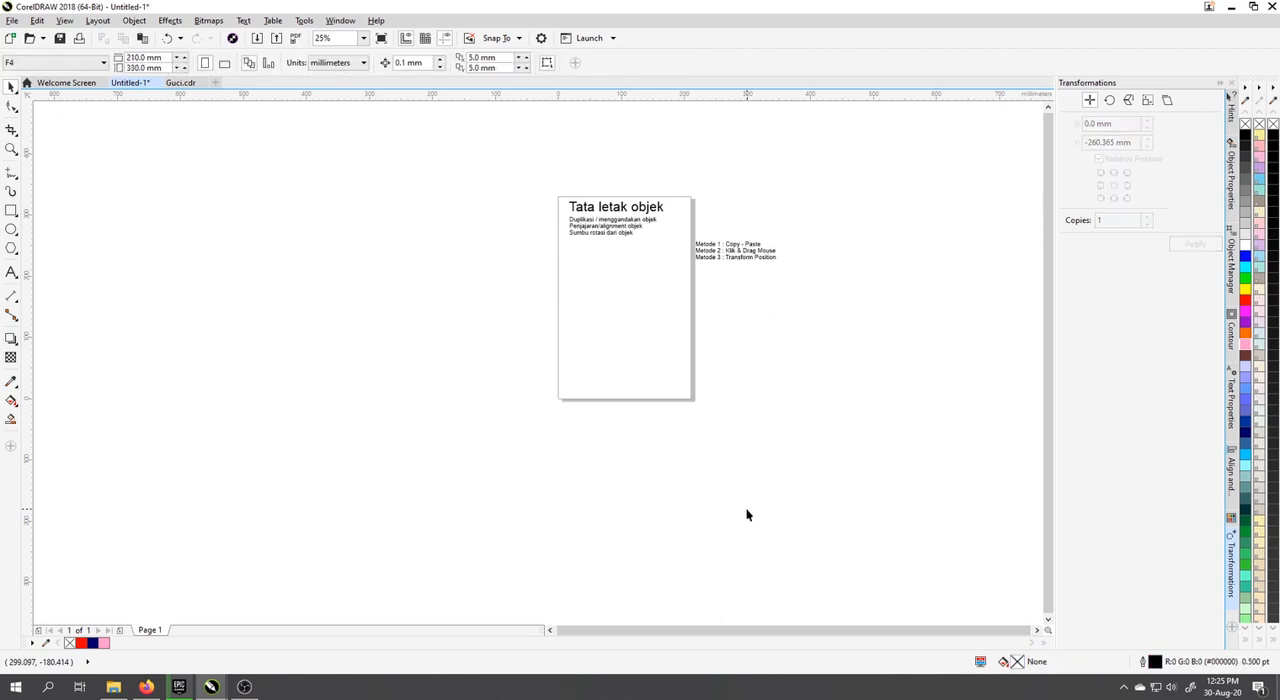
Step: Draw a rectangle about 24 mm wide and 55 mm high at the page's left edge, below the text list
left_click(11, 210)
scroll(581, 291, "up", 1)
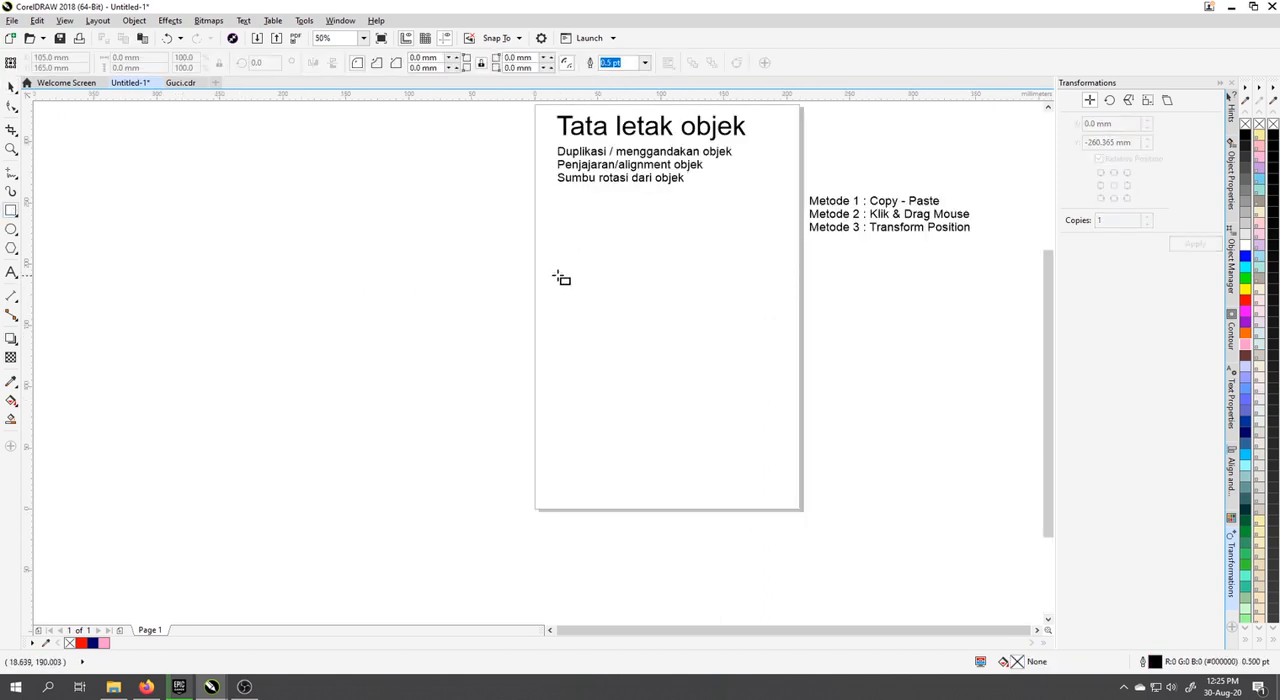
left_click_drag(538, 270, 571, 340)
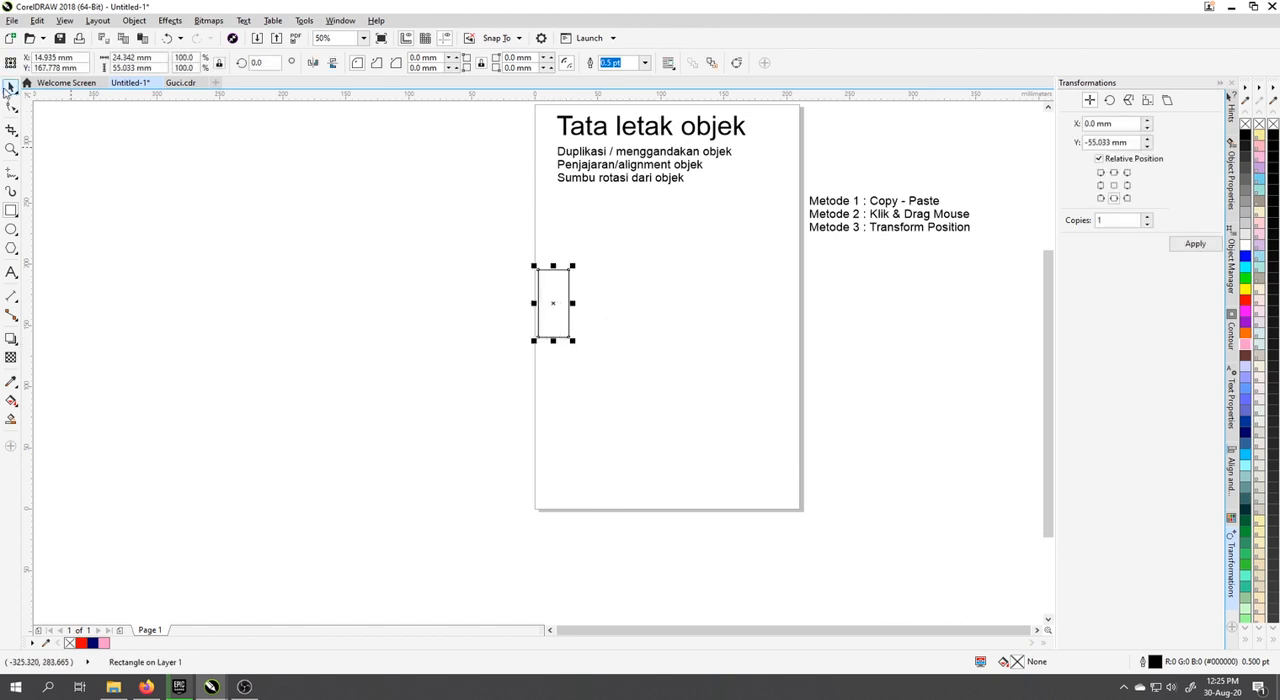
left_click(8, 88)
Step: Set the relative position of the transformation to middle right for the new rectangle
left_click(1127, 186)
left_click(1101, 185)
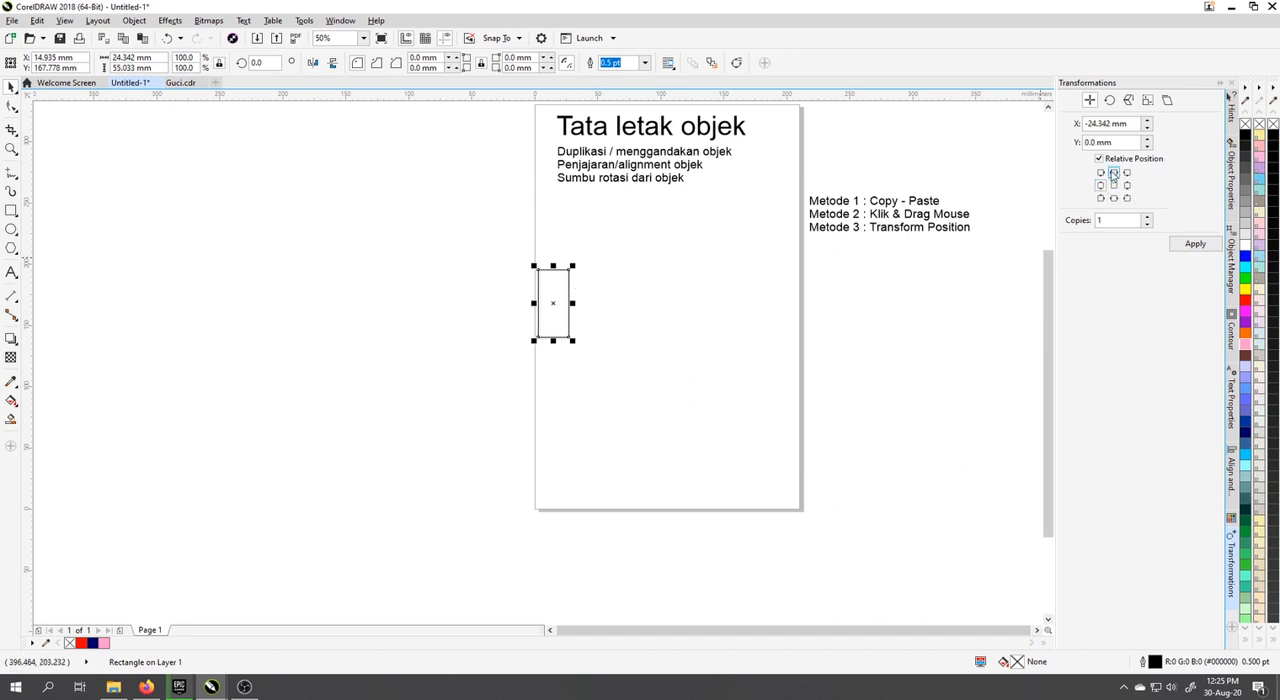
left_click(1127, 186)
left_click_drag(1130, 122, 1108, 121)
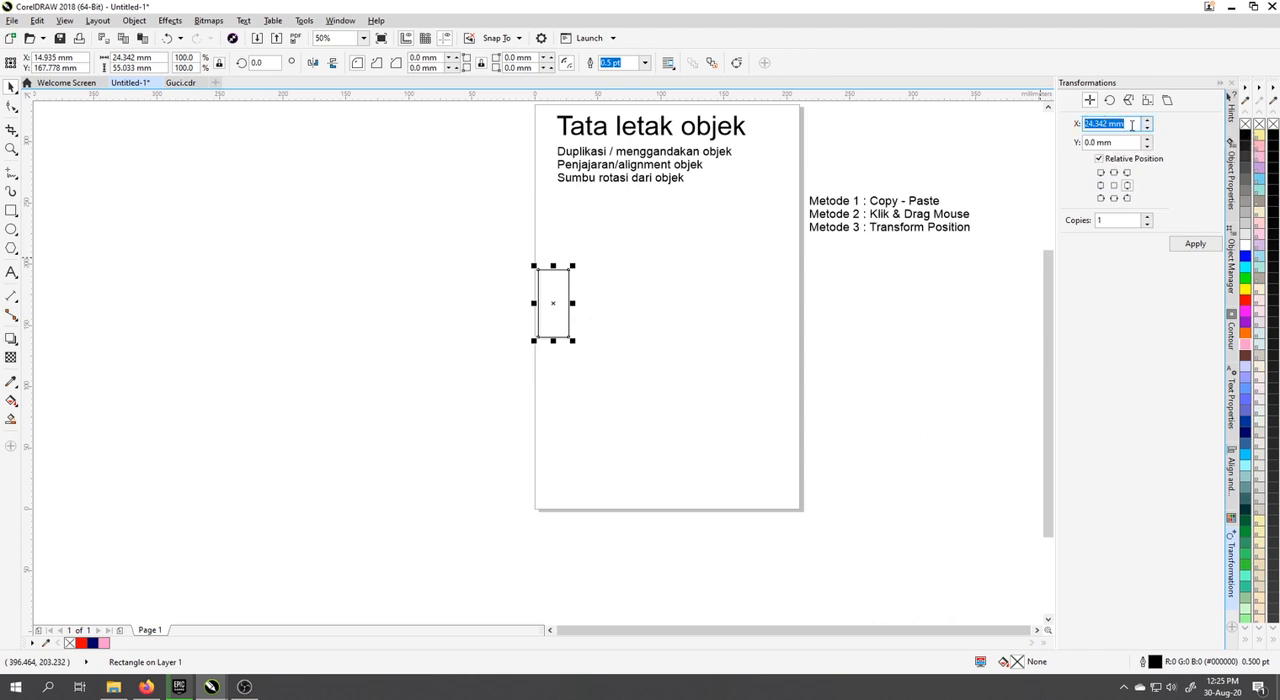
left_click(1131, 123)
Step: Set the rectangle's width to 25 mm
left_click(156, 59)
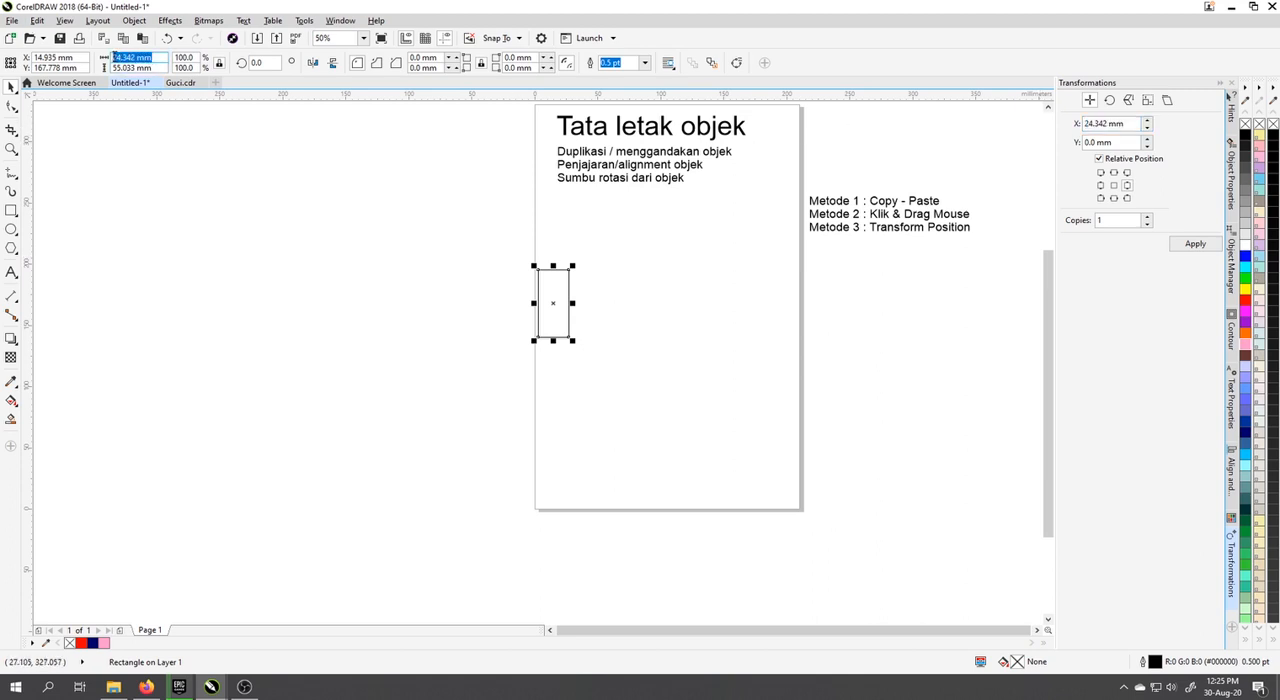
left_click_drag(114, 56, 111, 58)
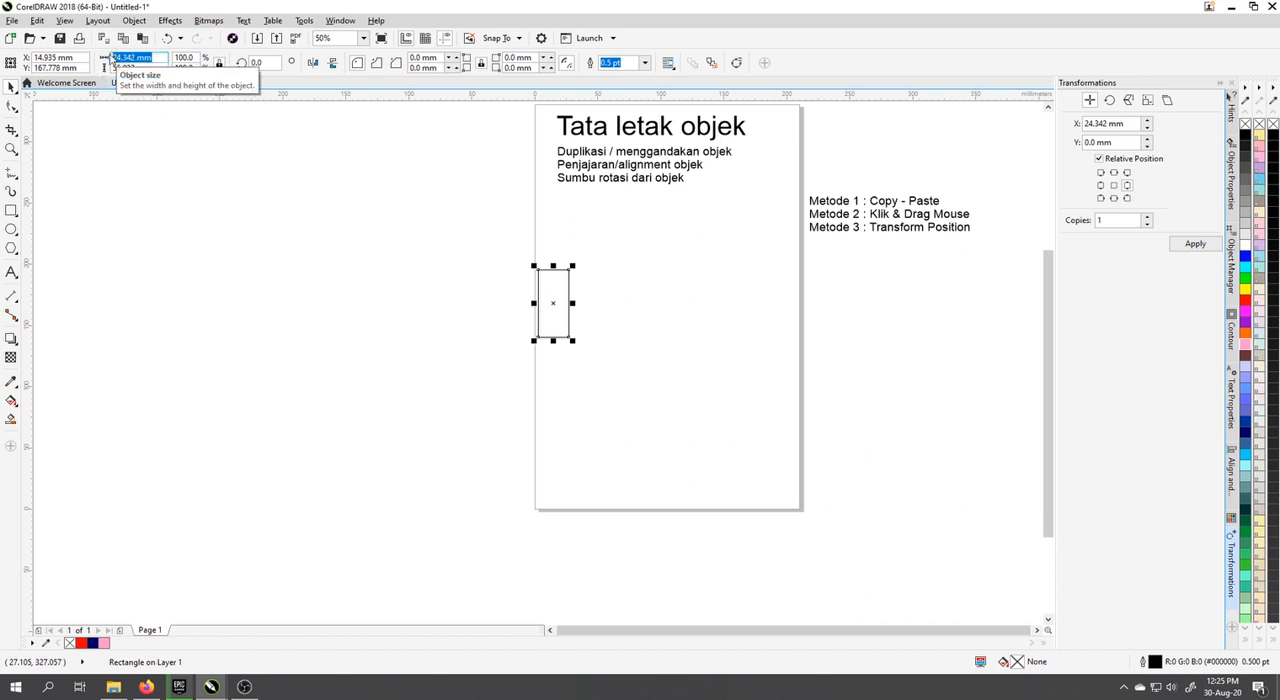
type("25")
key("Return")
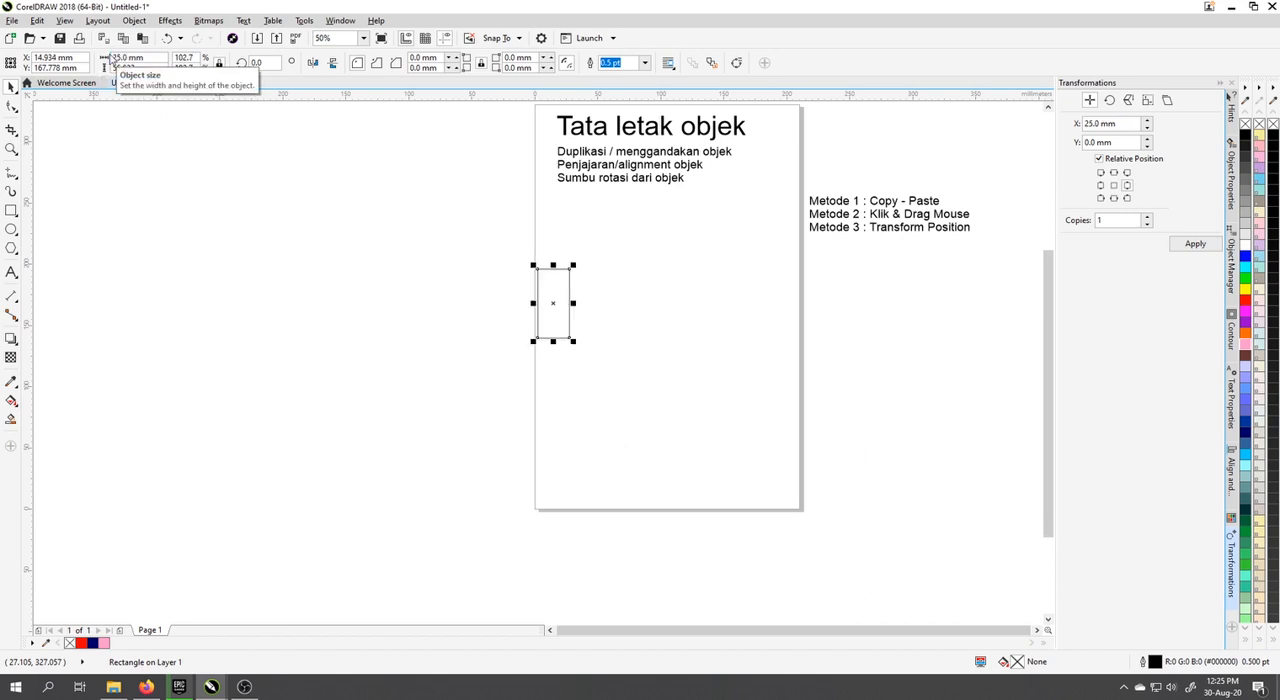
left_click_drag(1138, 123, 1091, 122)
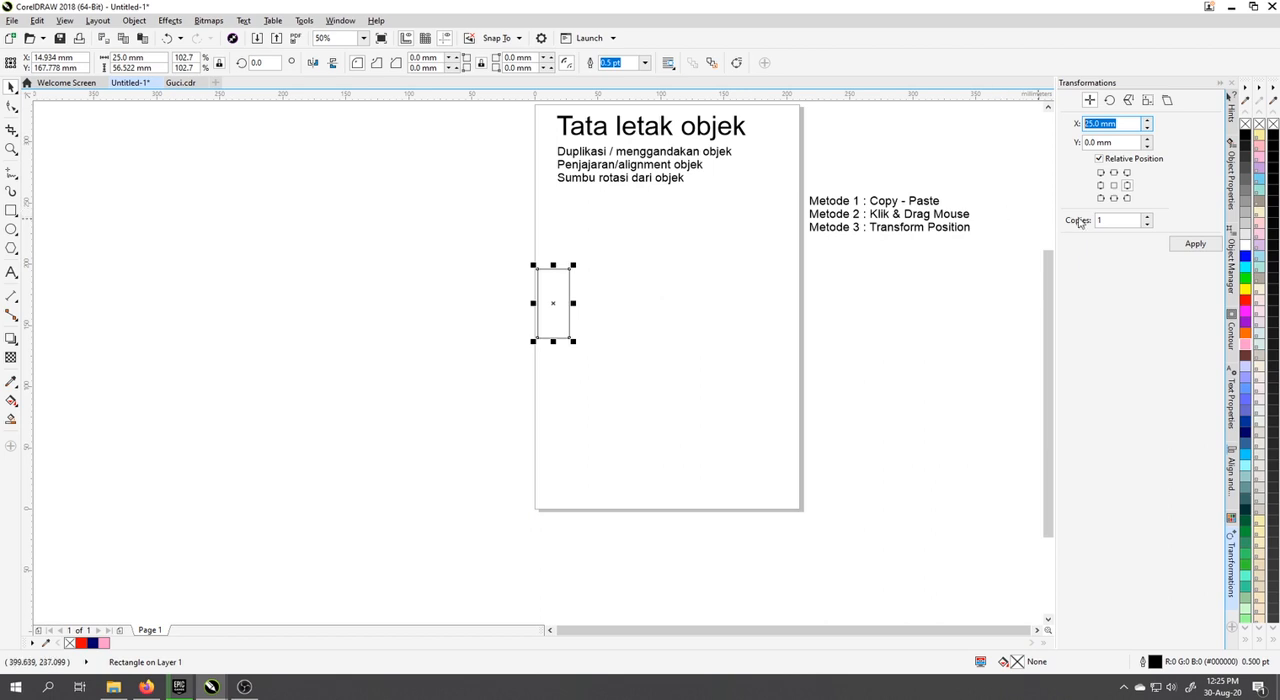
left_click(1127, 186)
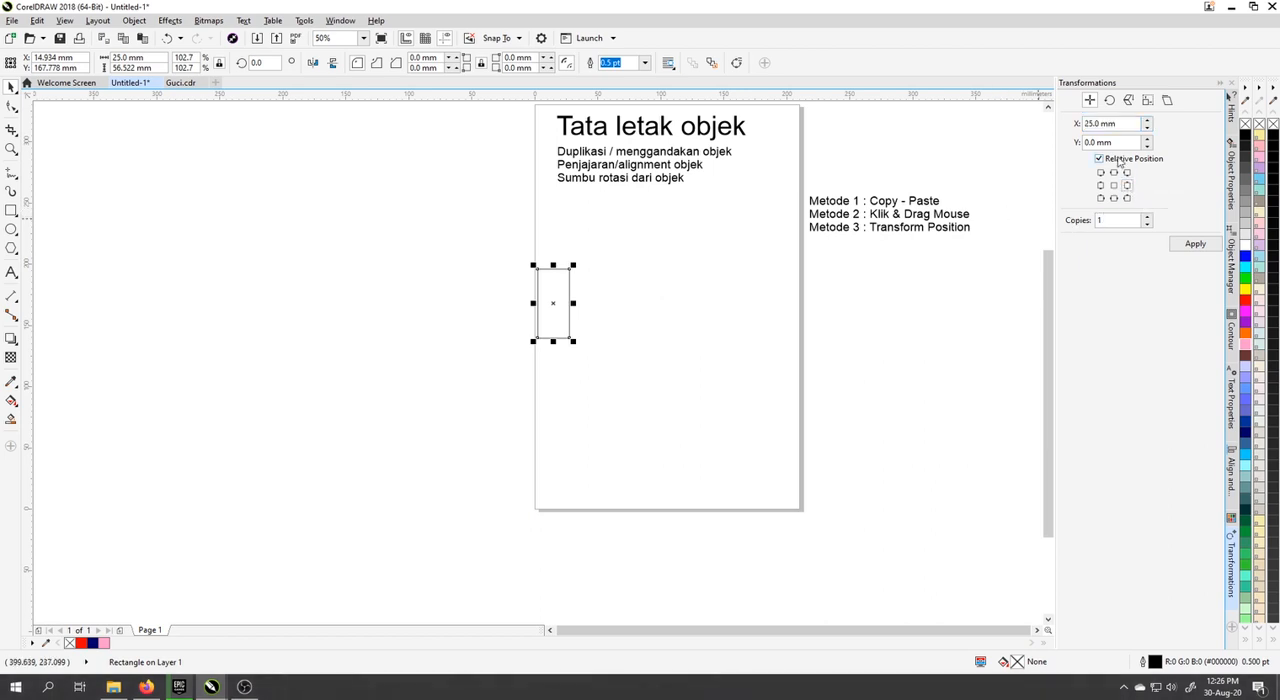
left_click(1100, 123)
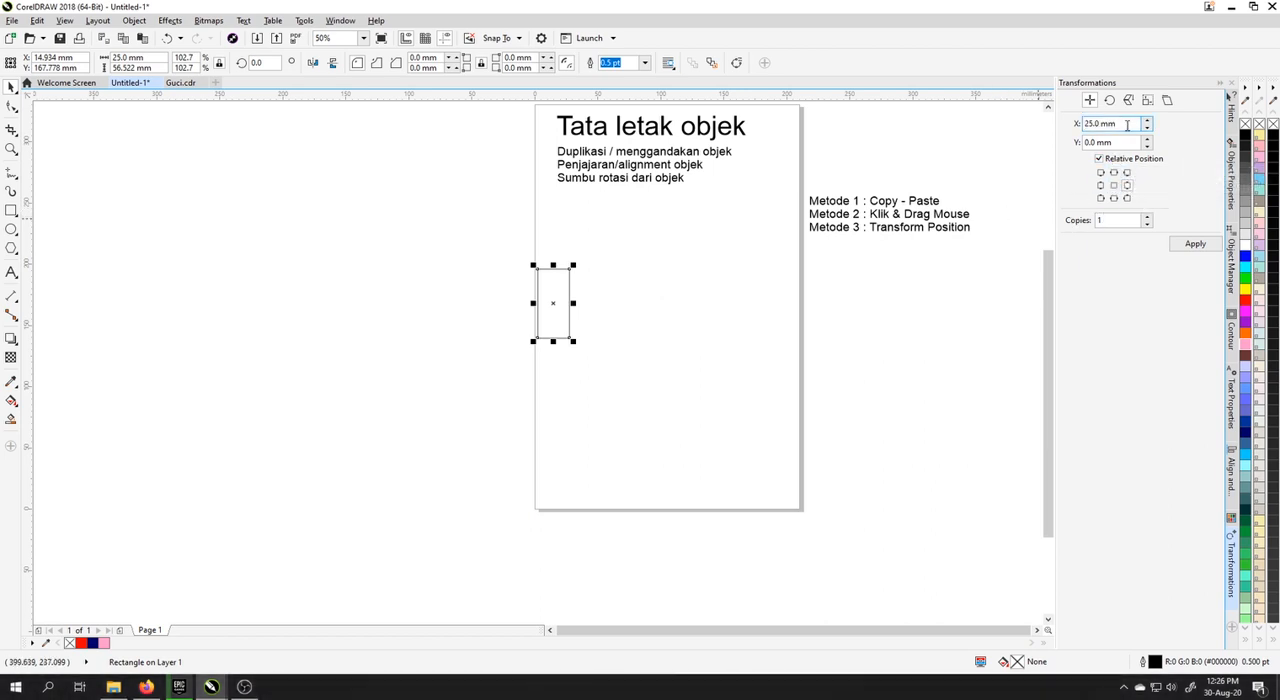
left_click_drag(1127, 124, 1086, 124)
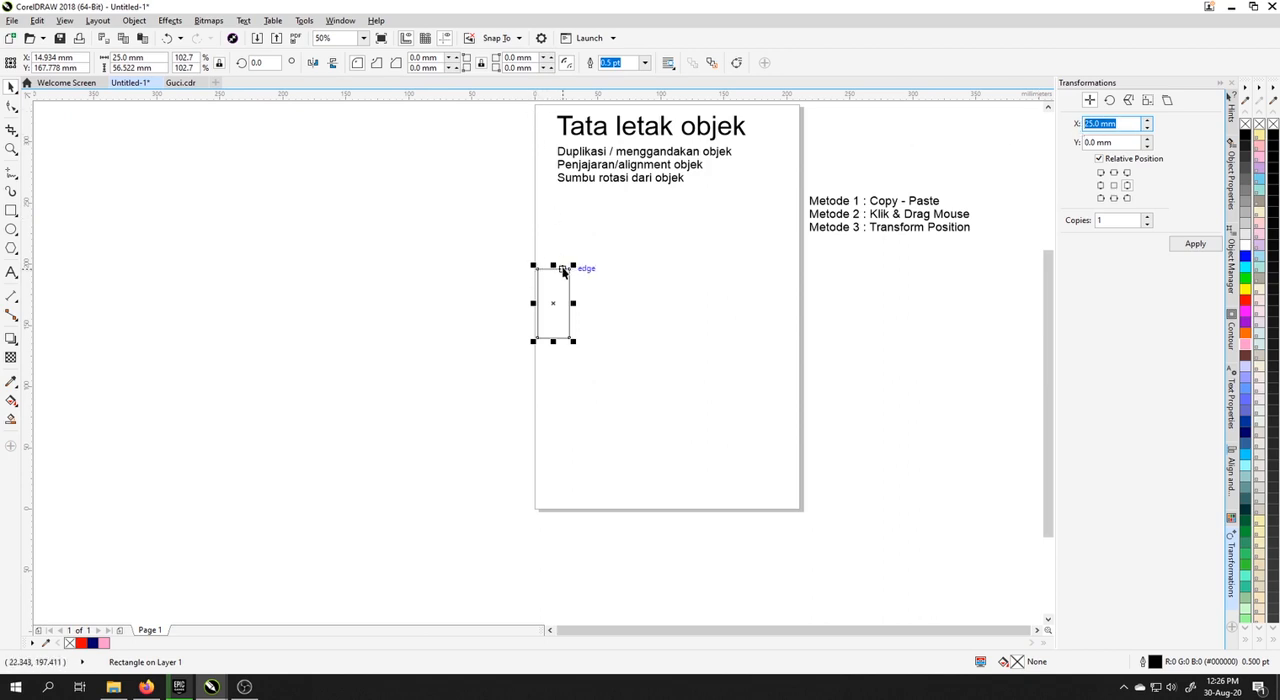
Step: Fill the rectangle with pink (#FF99CC) and make 1 copy of it at a horizontal offset of 40 mm
left_click(1245, 345)
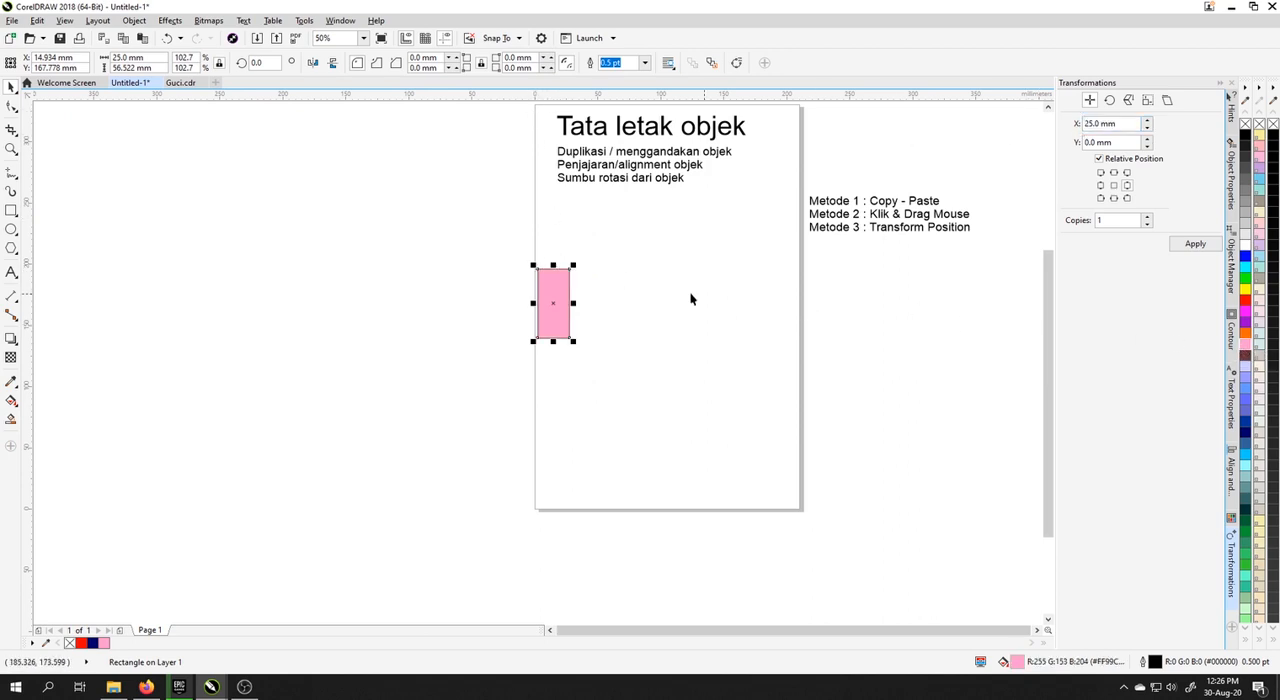
left_click(1124, 123)
double_click(1108, 123)
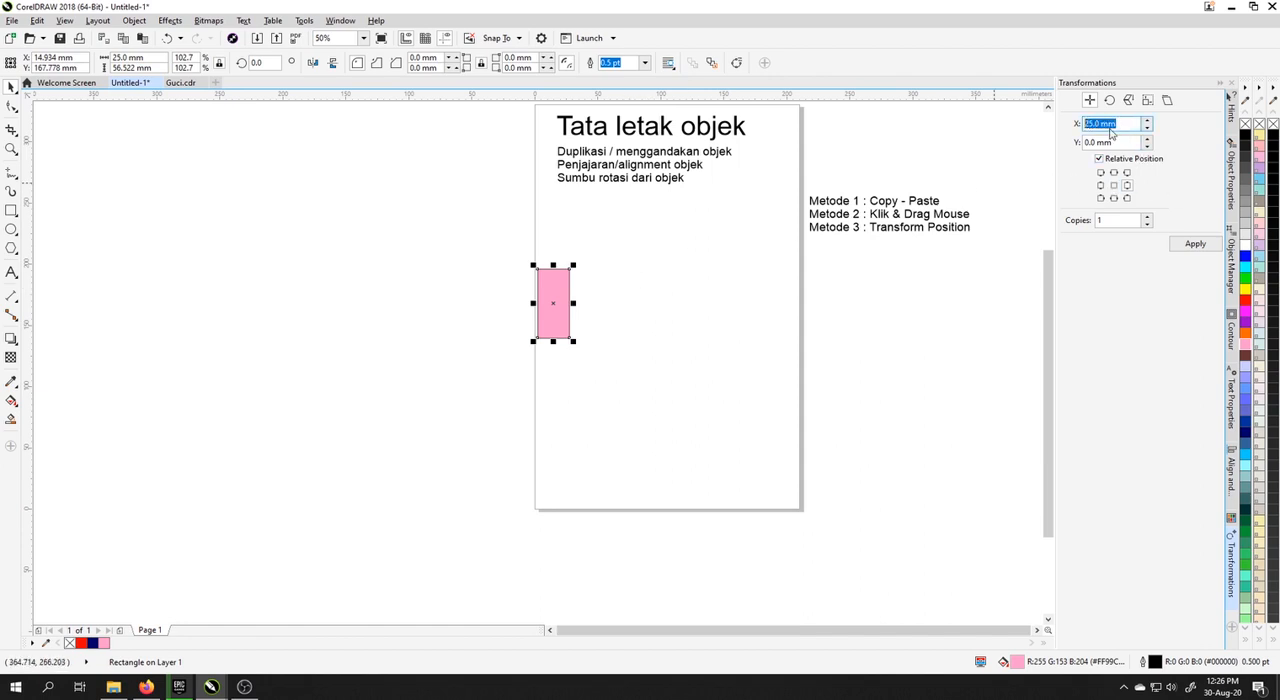
type("40")
left_click(1191, 245)
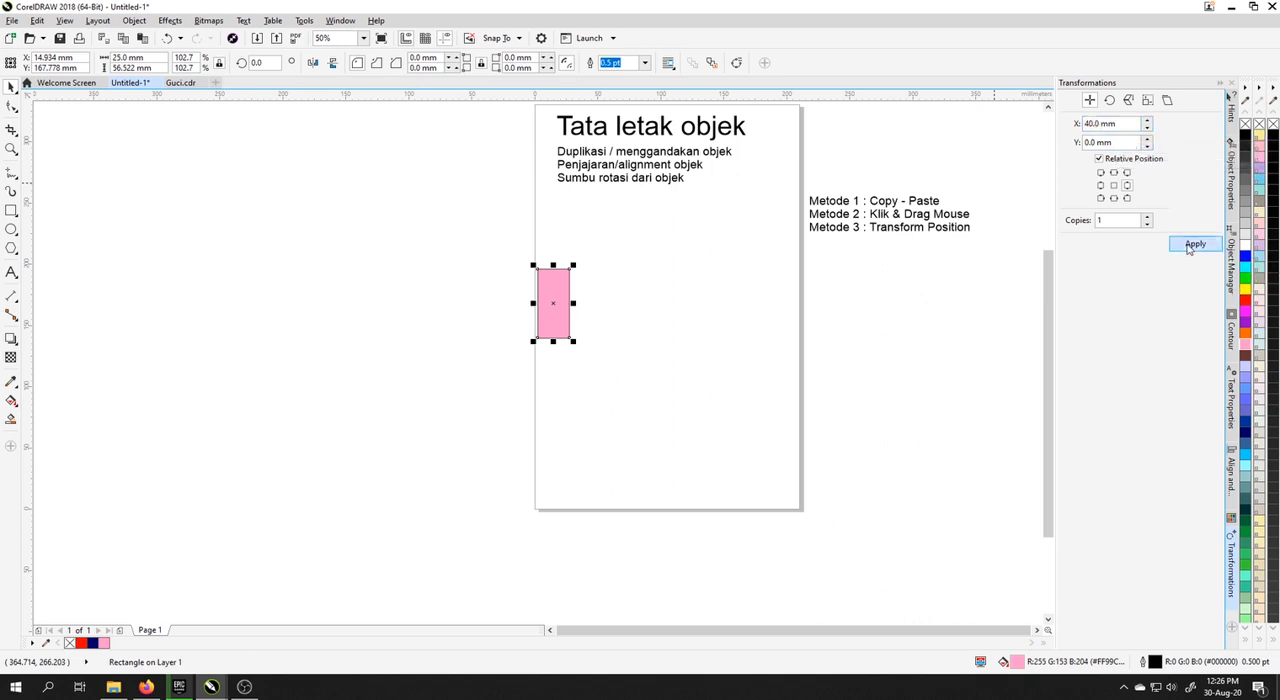
scroll(571, 298, "up", 3)
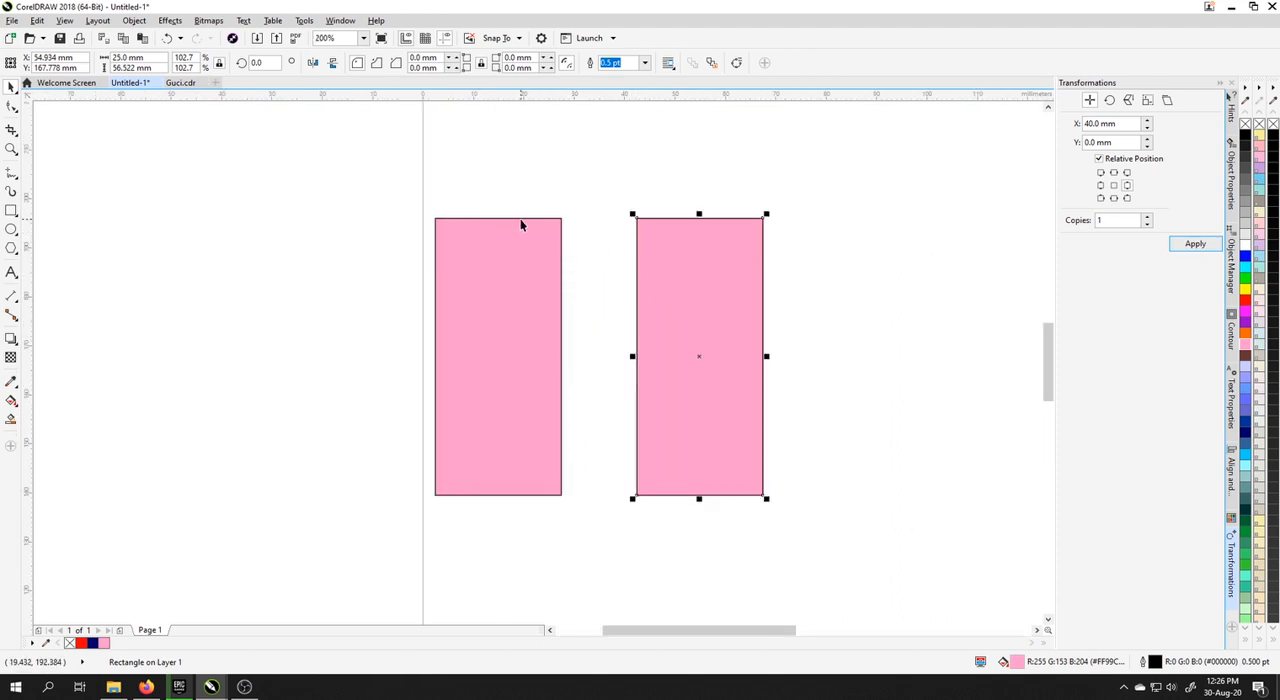
Step: Draw a helper rectangle about 15 mm wide across the gap between the pink rectangles, and extend it to about 40 mm over the first one
left_click(12, 211)
left_click_drag(562, 241, 640, 259)
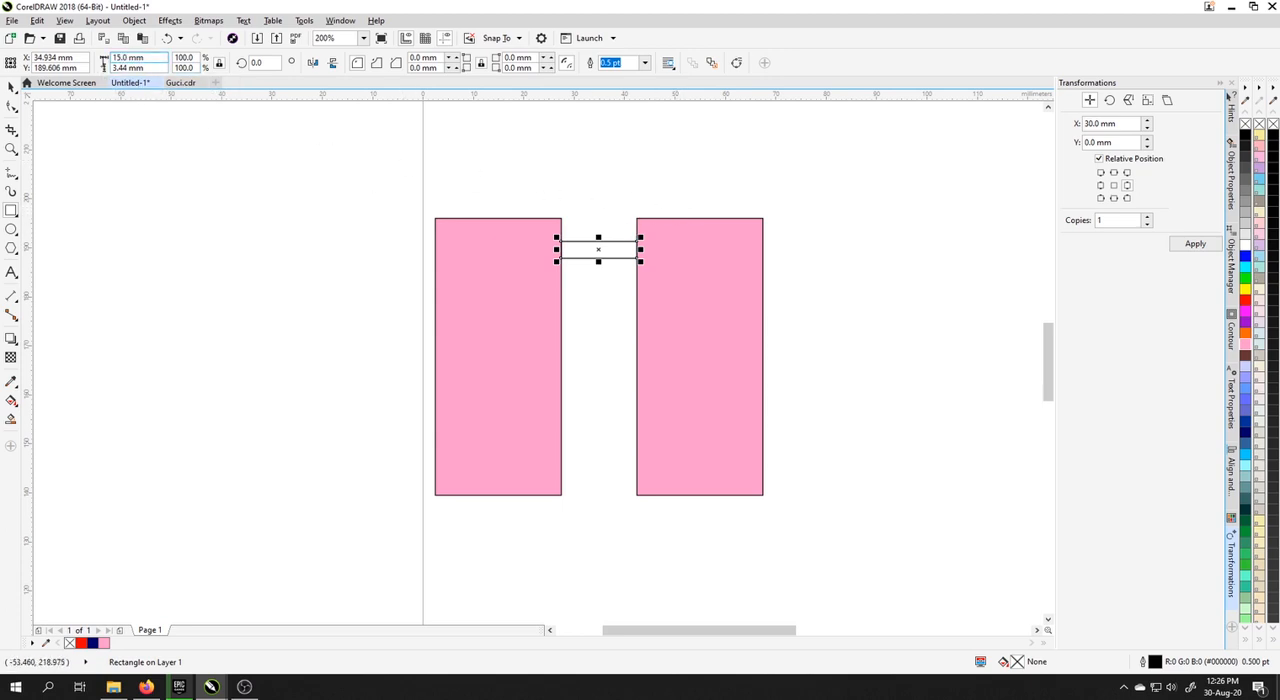
left_click(106, 59)
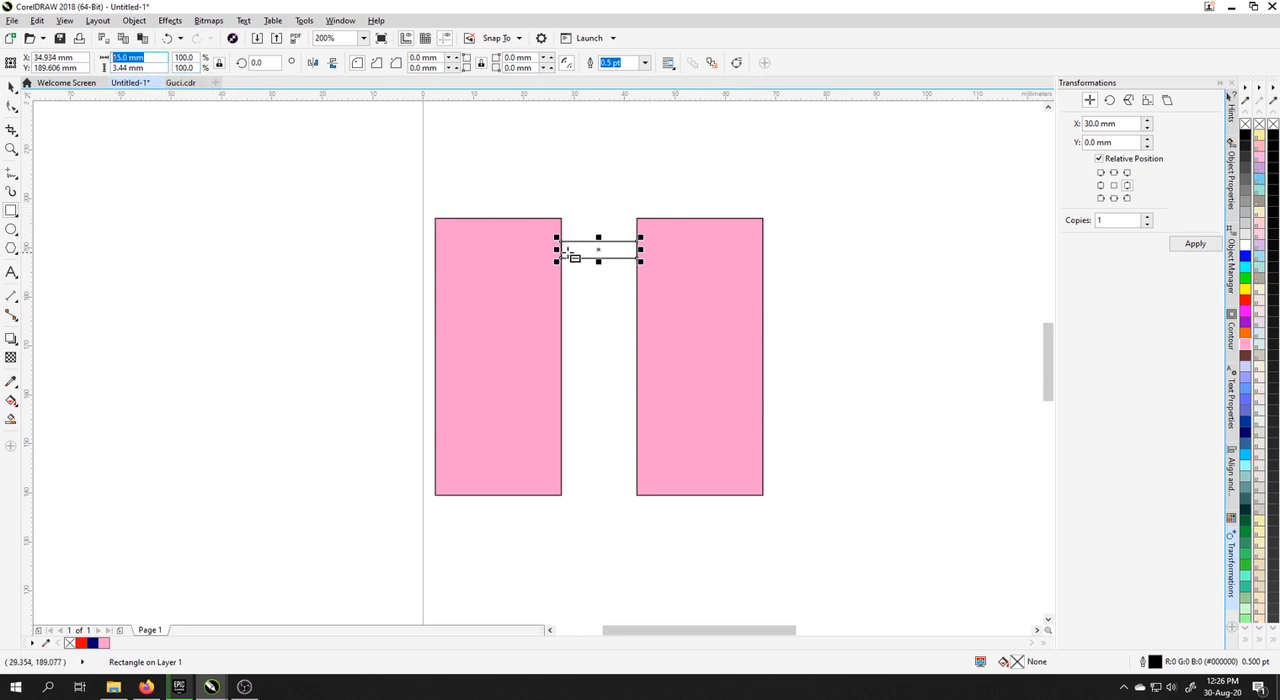
left_click_drag(557, 249, 432, 248)
left_click(104, 60)
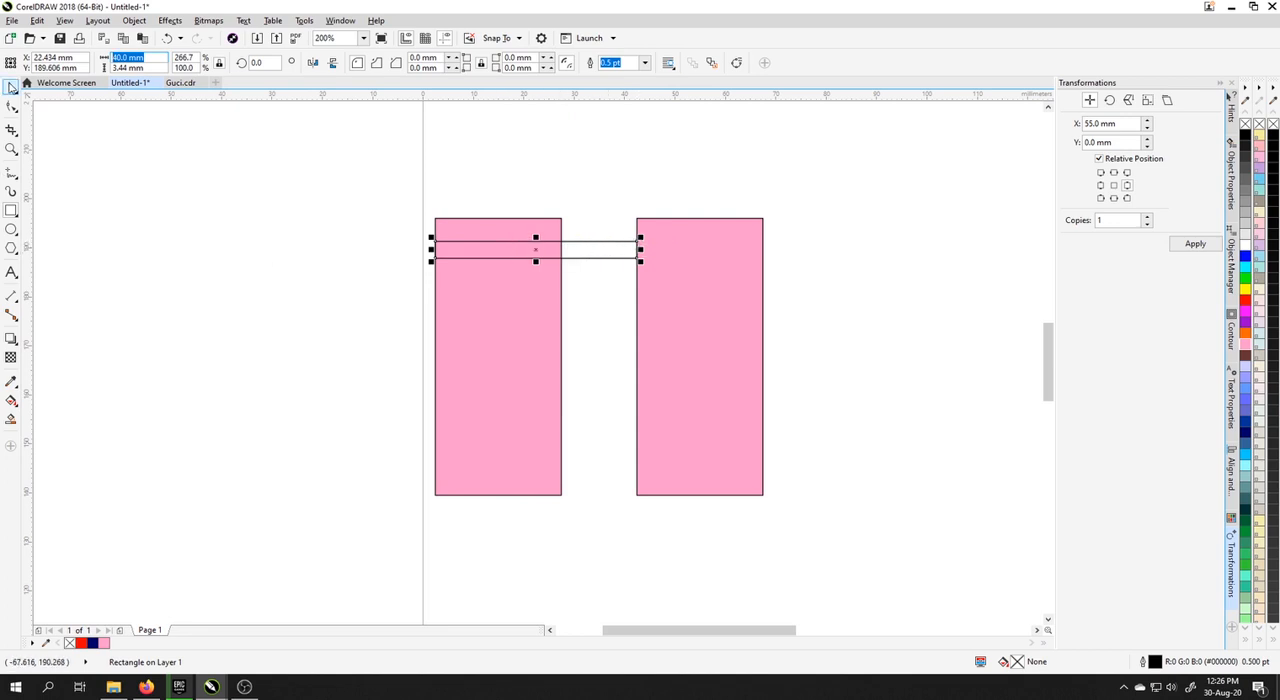
Step: Delete the helper rectangle and check the width of the first pink rectangle
left_click(10, 87)
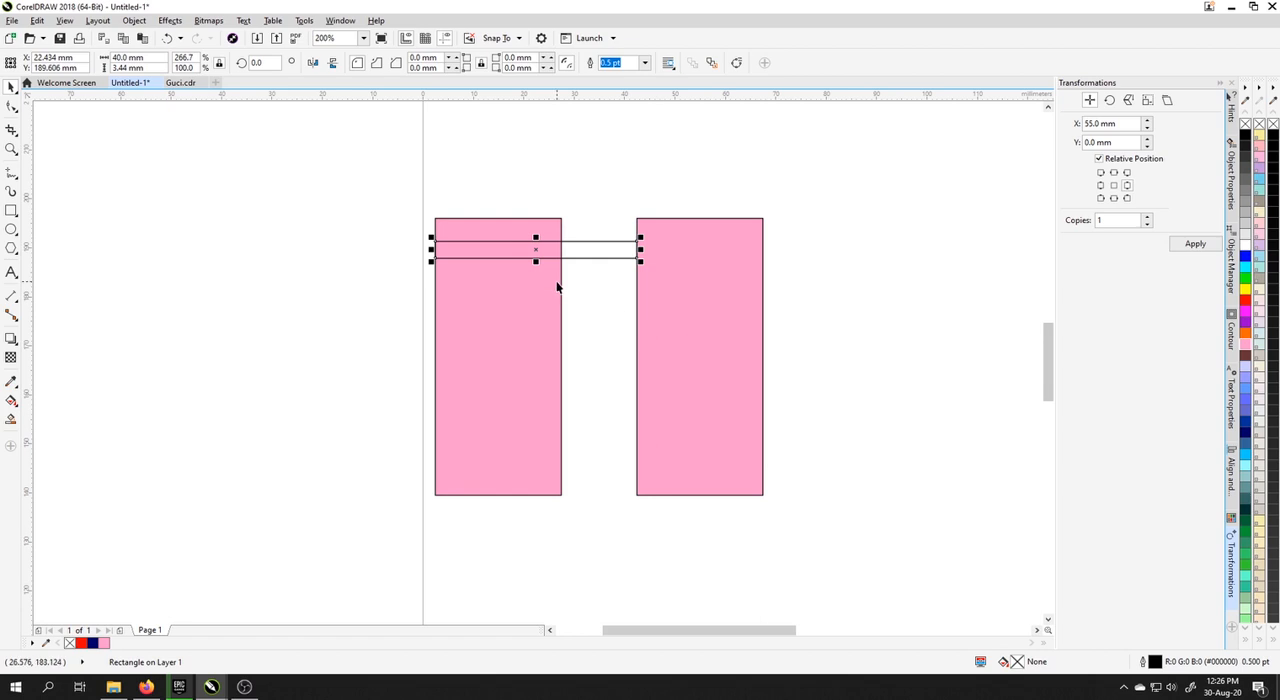
key("Delete")
left_click(551, 279)
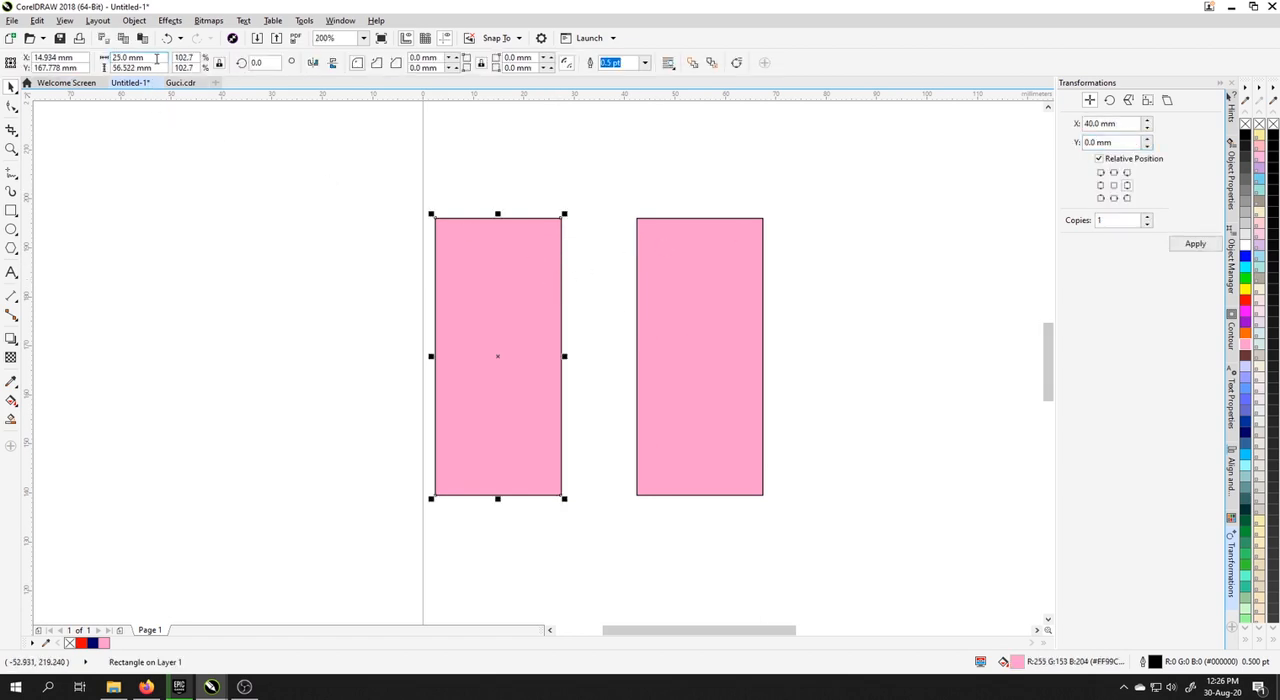
left_click_drag(150, 58, 87, 59)
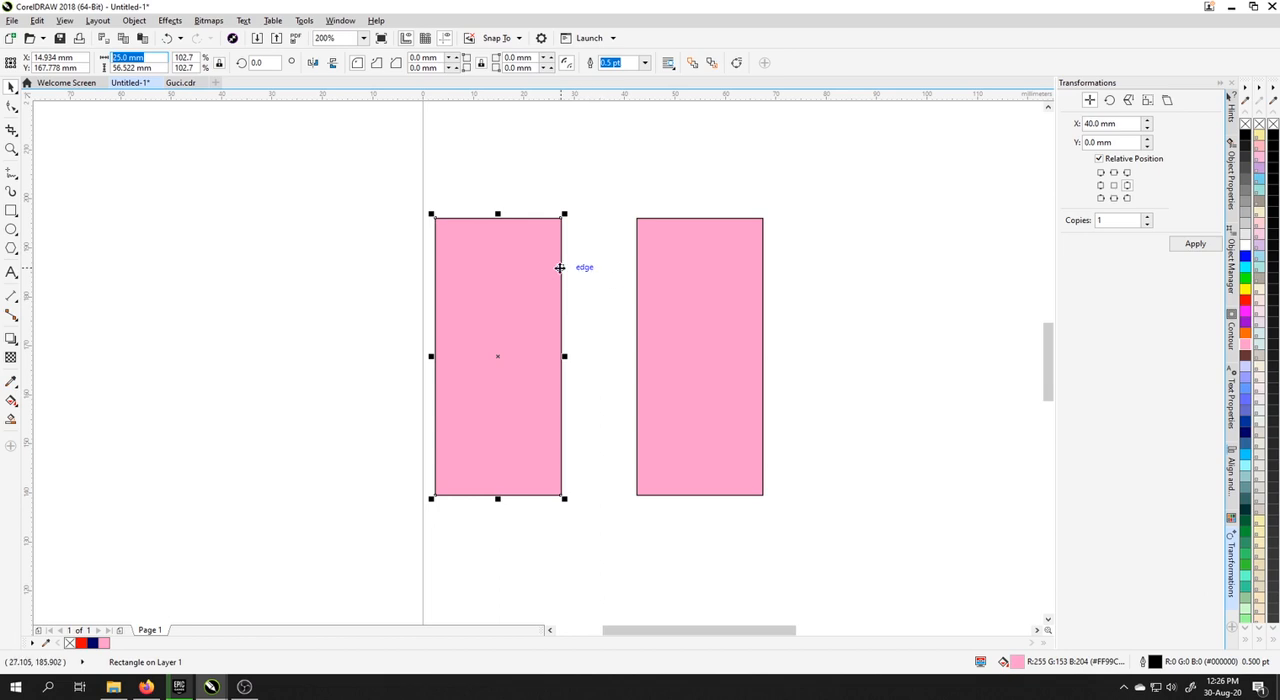
left_click(638, 268)
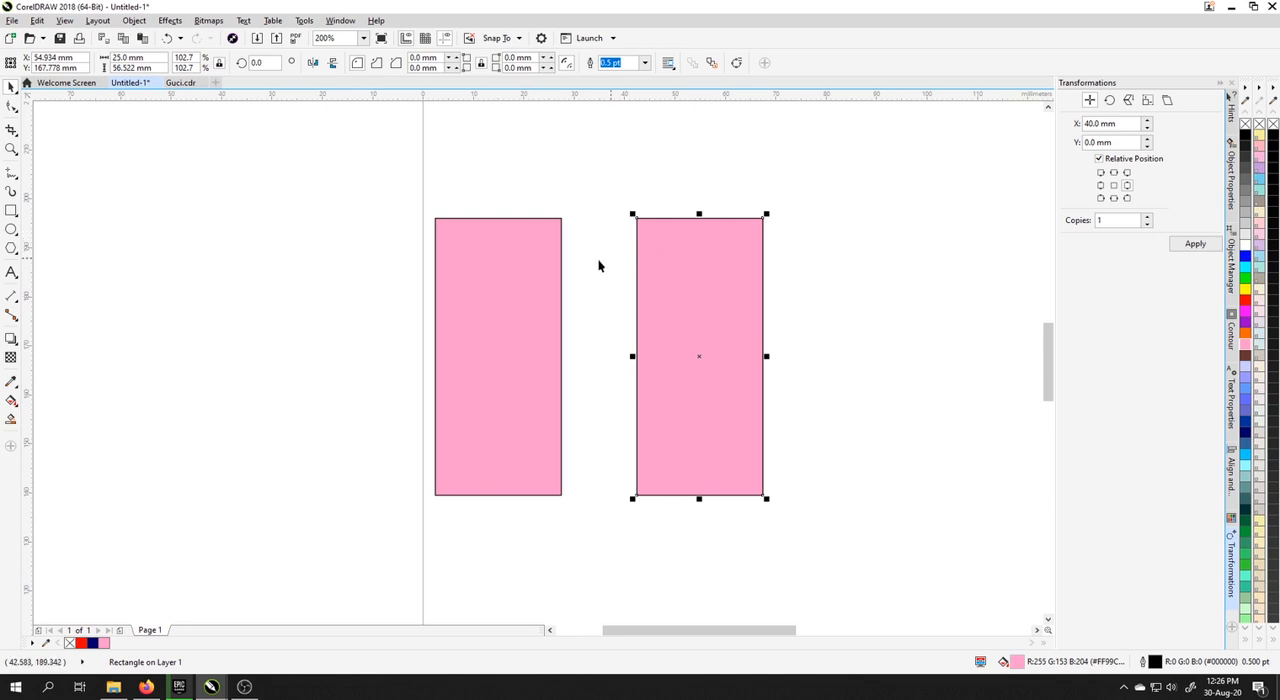
left_click(564, 270)
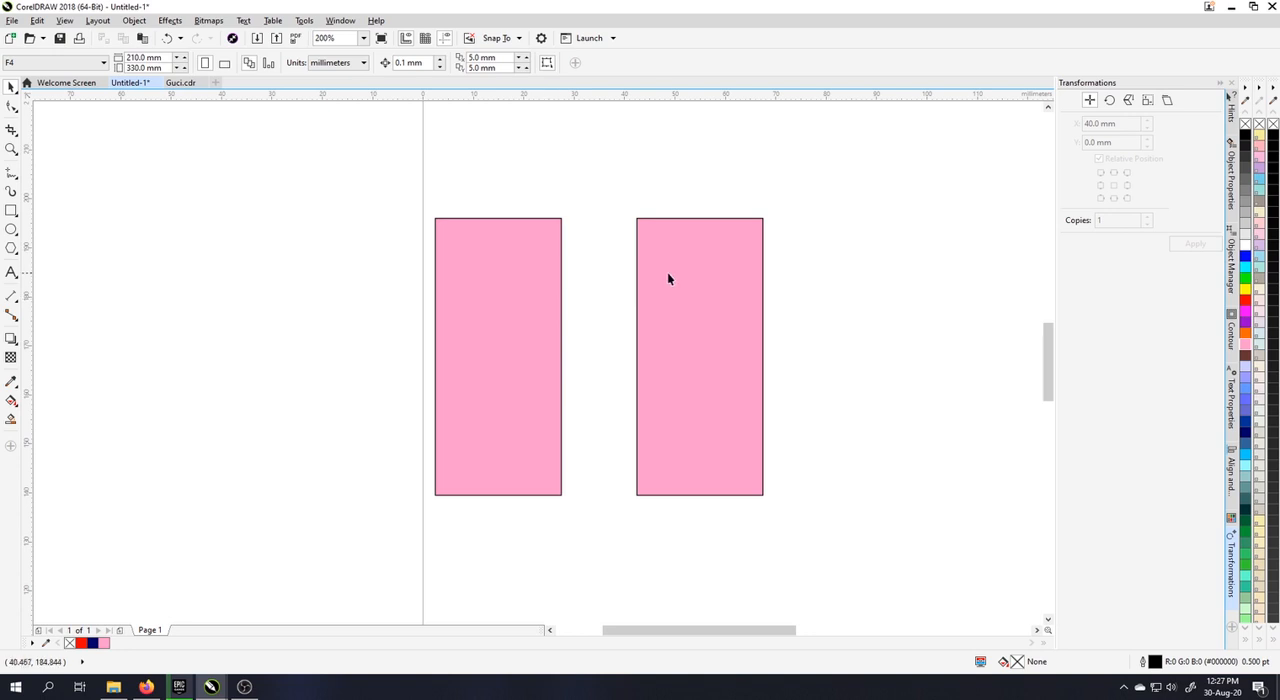
Step: Delete the second pink rectangle, keeping the original at the page's left edge
left_click(664, 274)
left_click(597, 297)
left_click(488, 281)
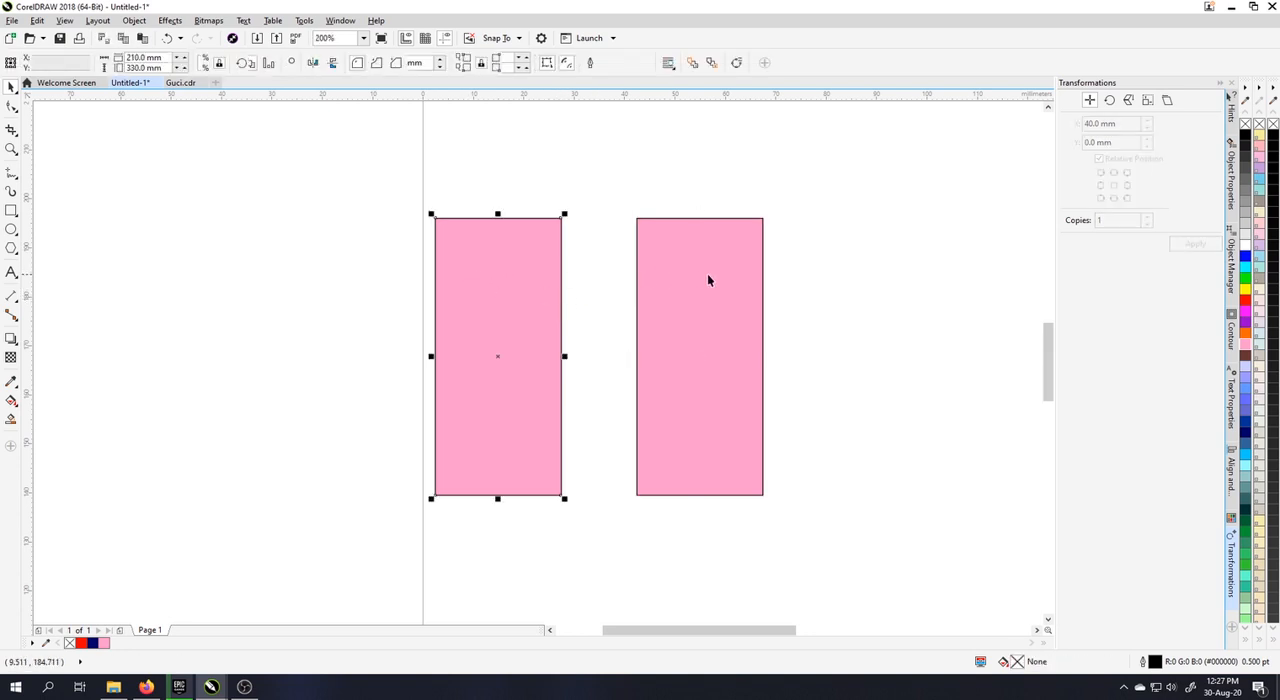
left_click(708, 274)
key("Delete")
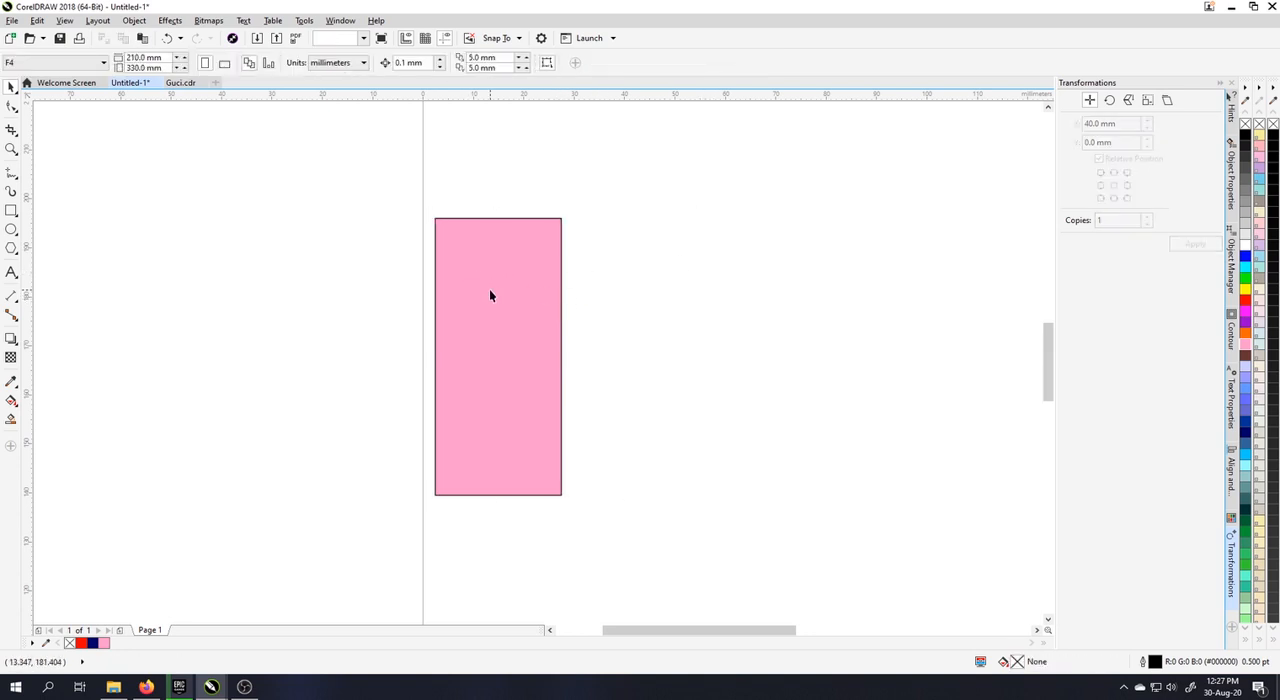
Step: Make 5 copies of the pink rectangle at a horizontal offset of 50 mm, with relative position at middle right
left_click(489, 289)
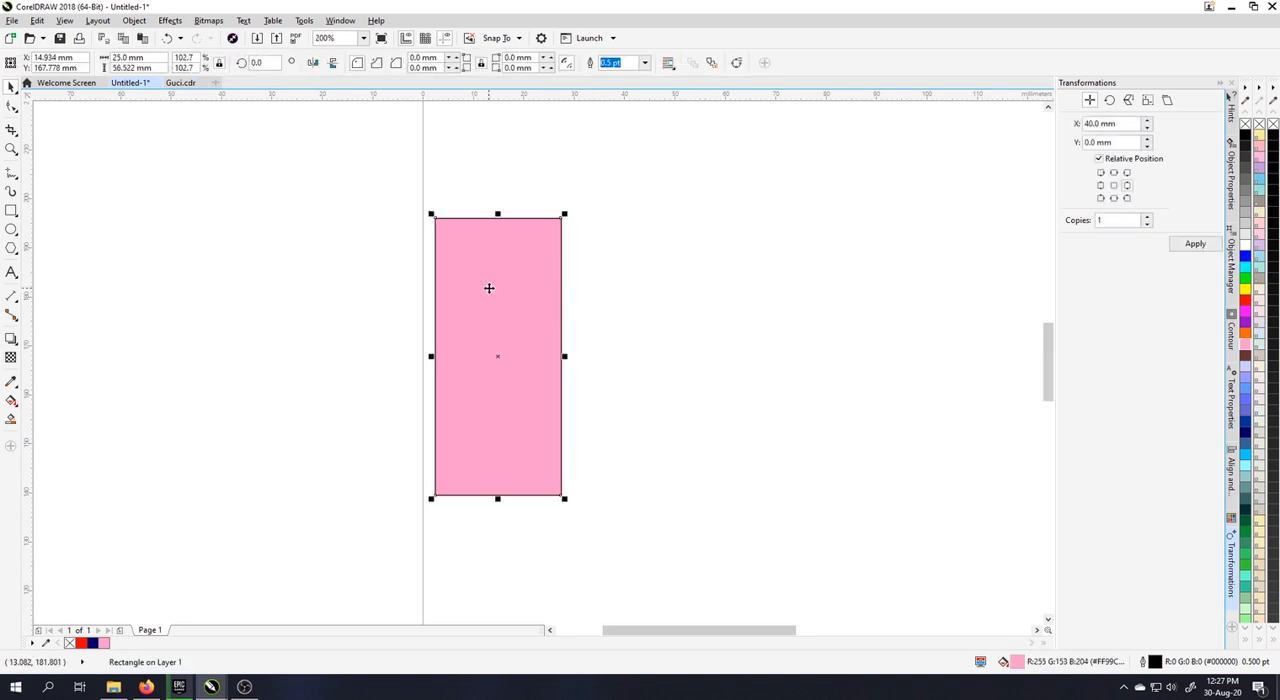
left_click(1114, 185)
left_click(1126, 186)
left_click_drag(1108, 123, 1083, 127)
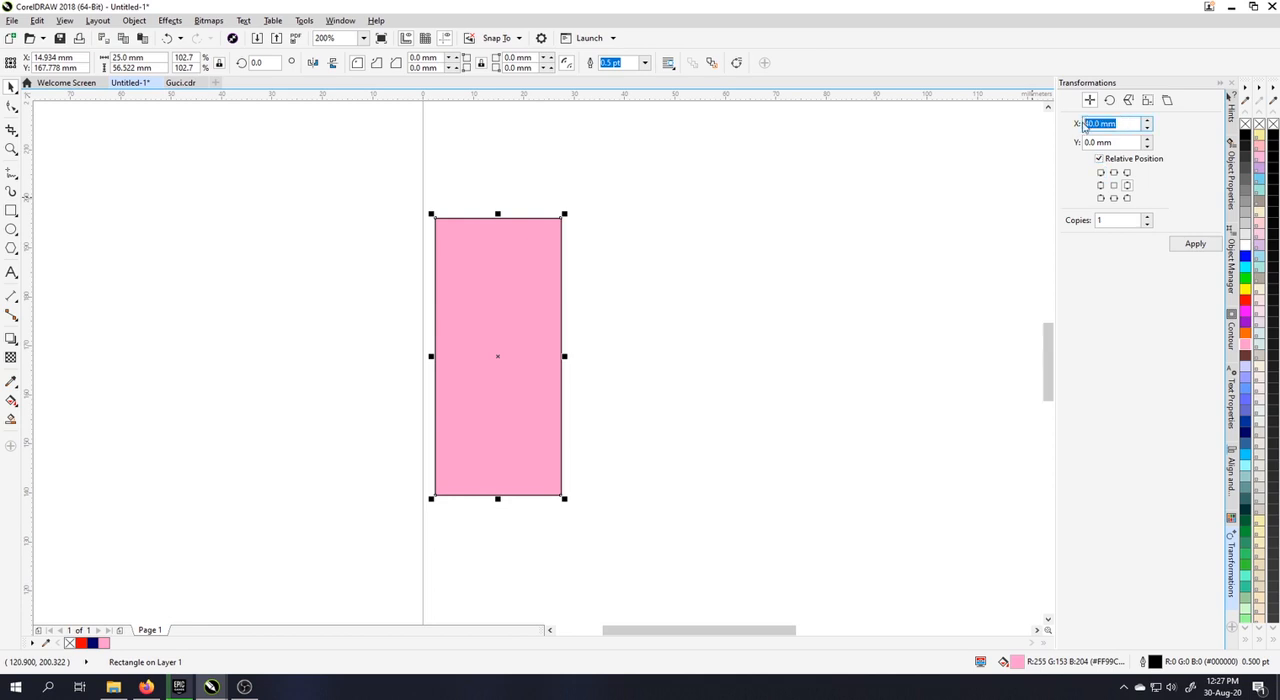
type("50")
left_click(1148, 216)
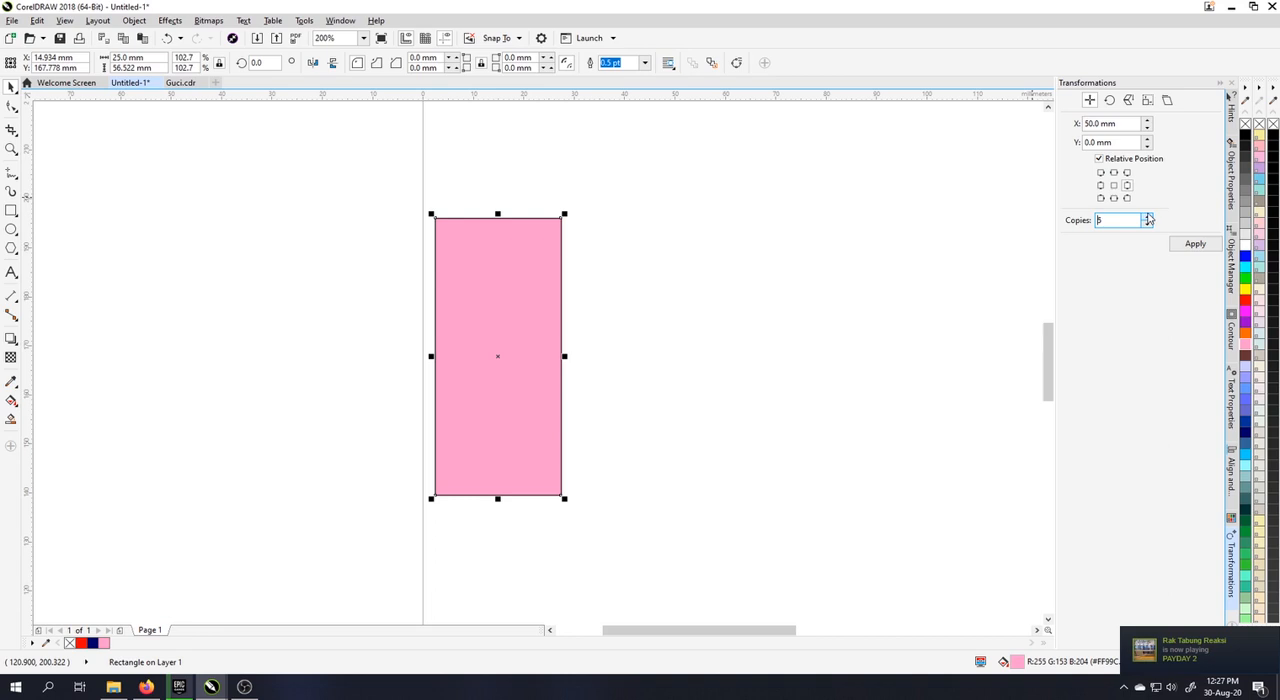
left_click(1195, 244)
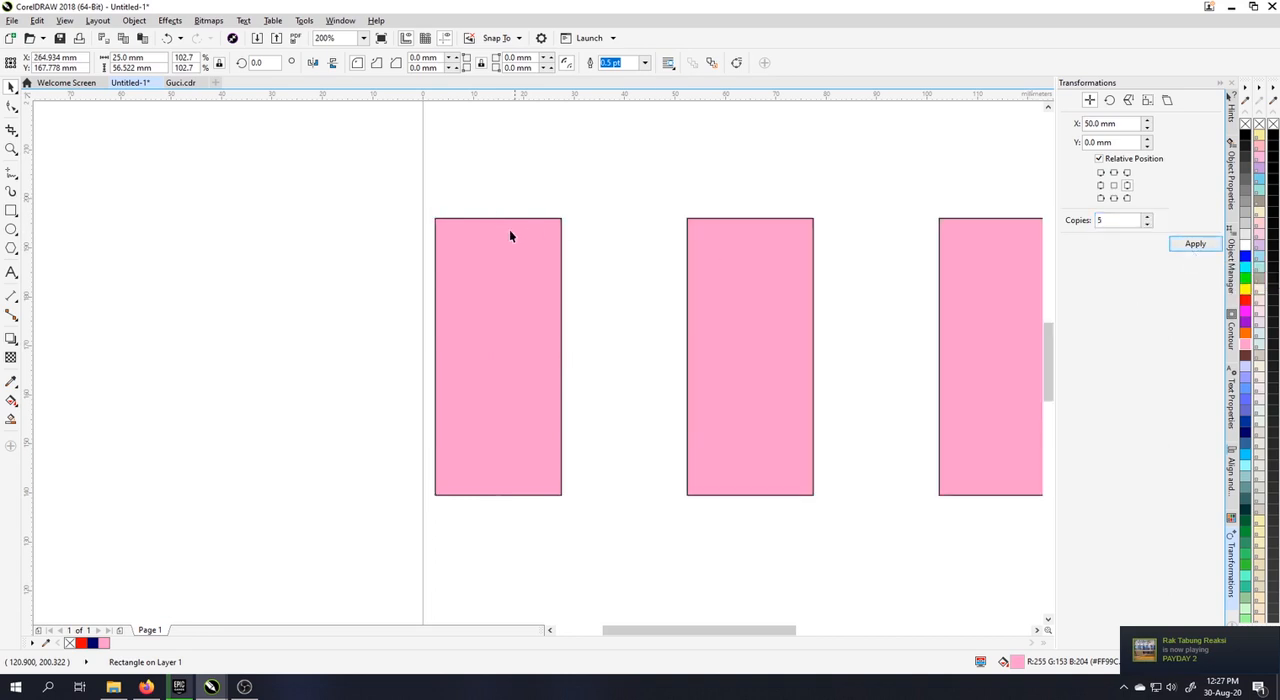
scroll(509, 229, "down", 2)
left_click(525, 258)
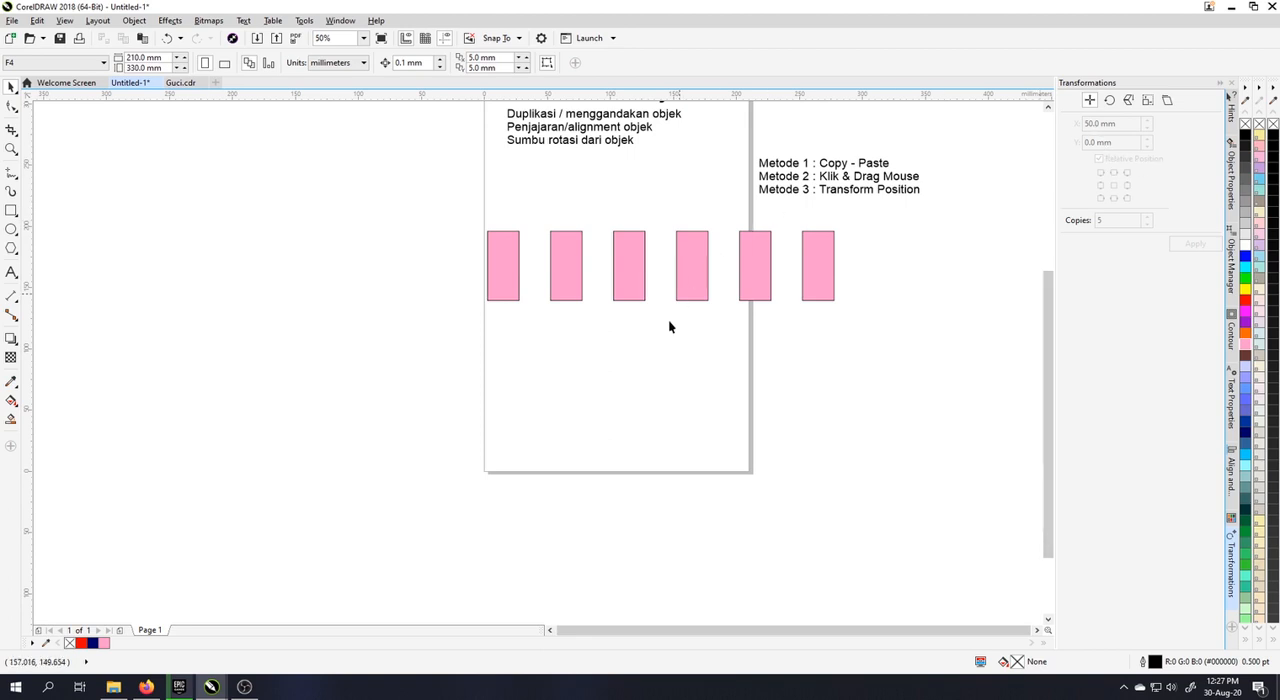
Step: Draw a helper rectangle about 50 mm wide from the first pink rectangle's left edge to the second's left edge, and delete it
left_click(504, 282)
scroll(504, 282, "up", 1)
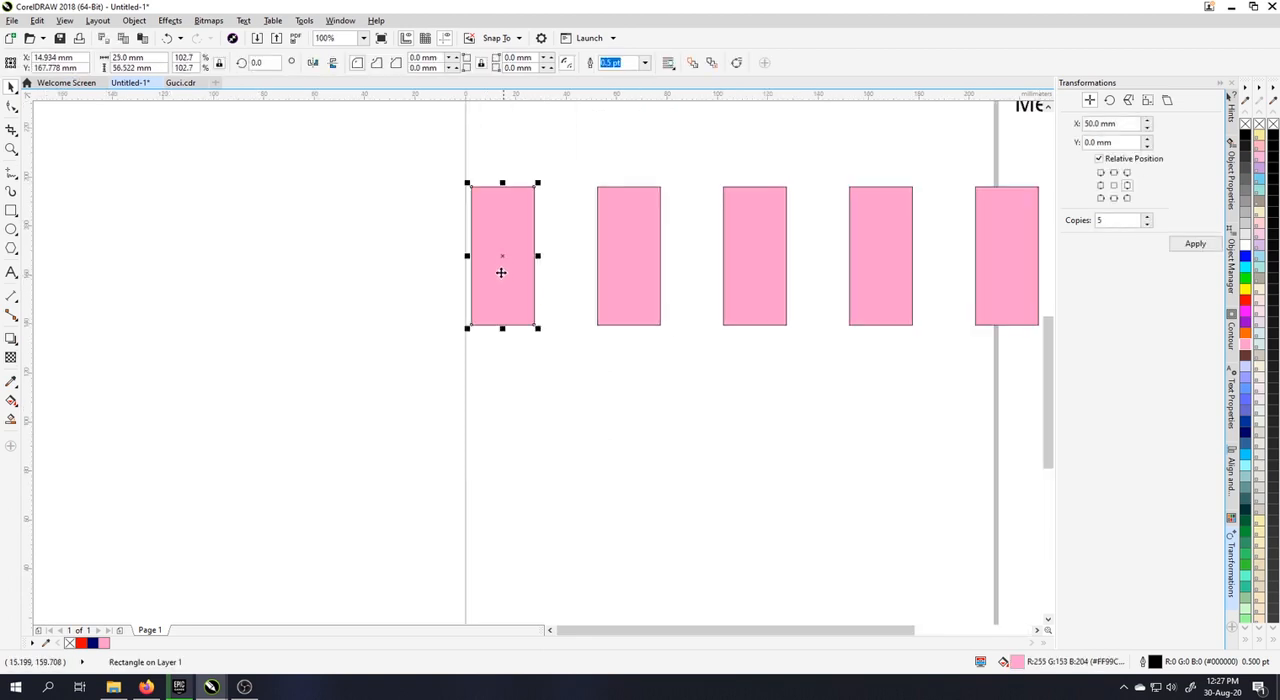
left_click(8, 212)
left_click_drag(471, 218, 601, 232)
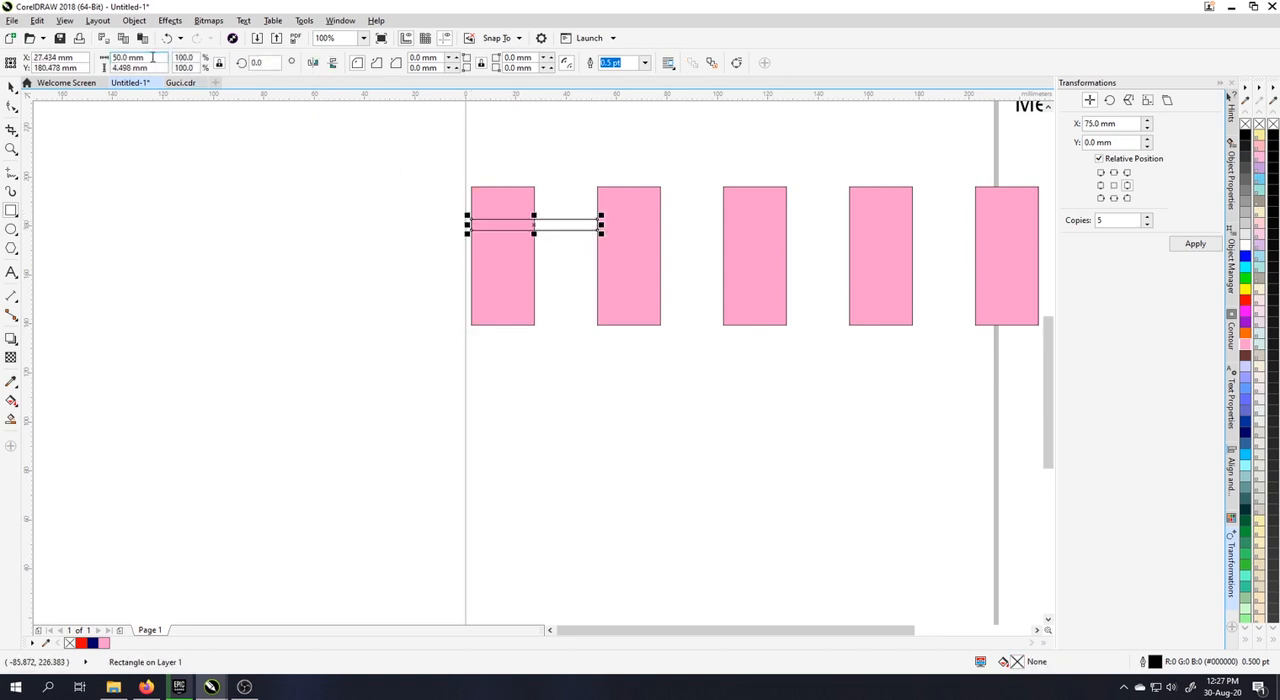
left_click(152, 57)
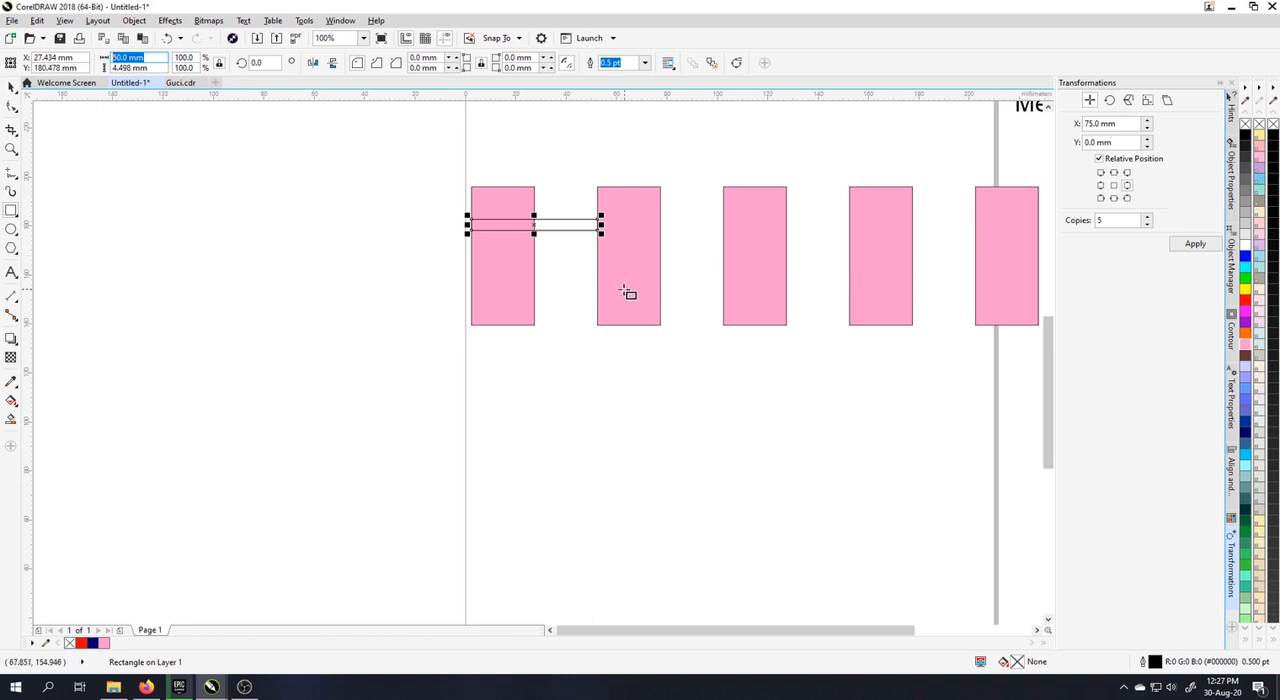
type("30")
key("Return")
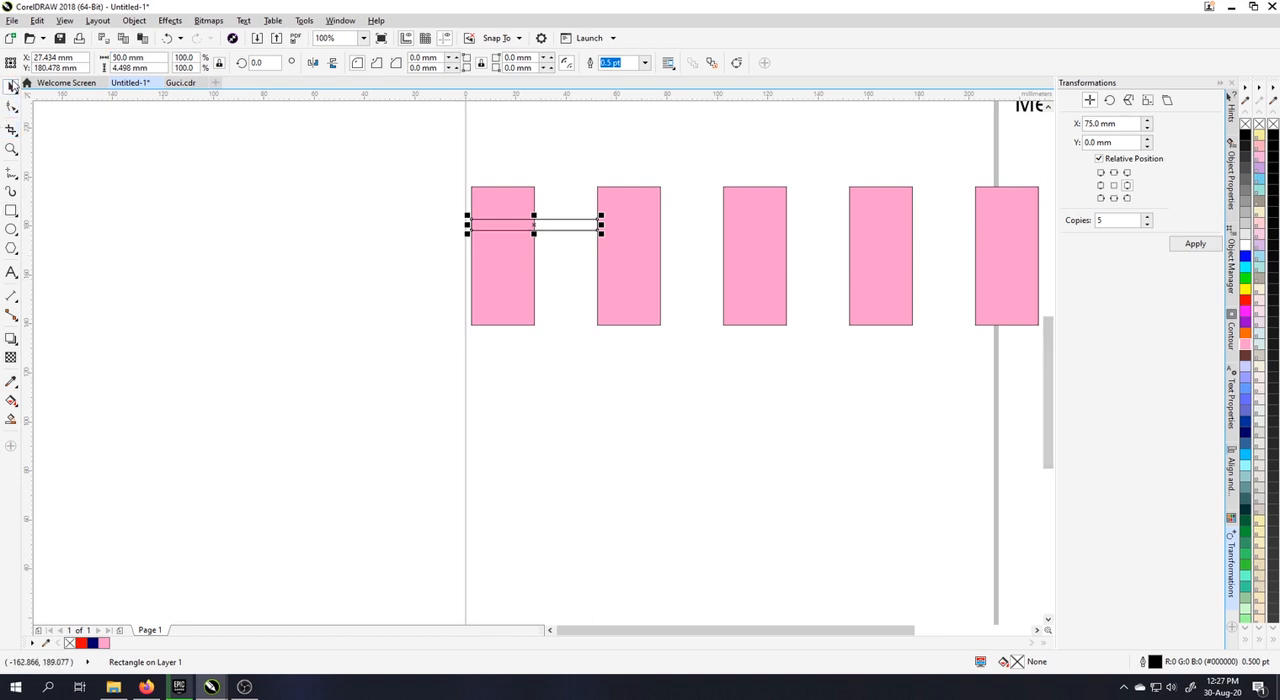
left_click(440, 362)
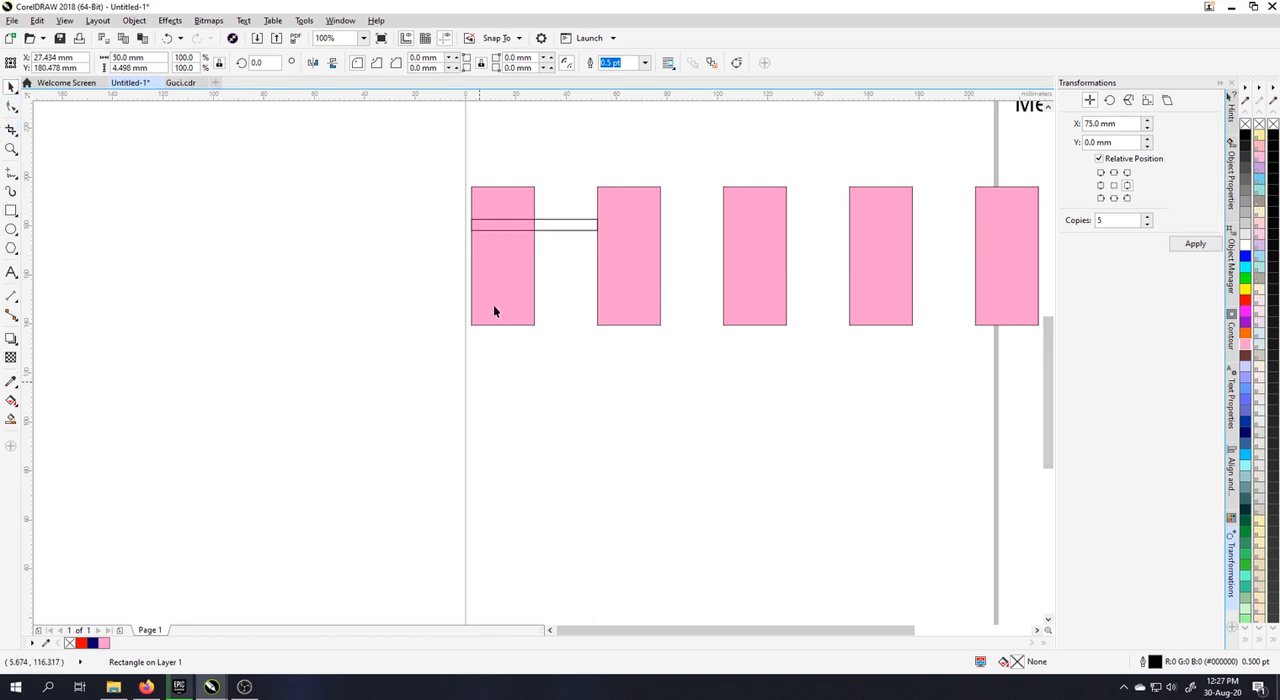
left_click(563, 229)
key("Delete")
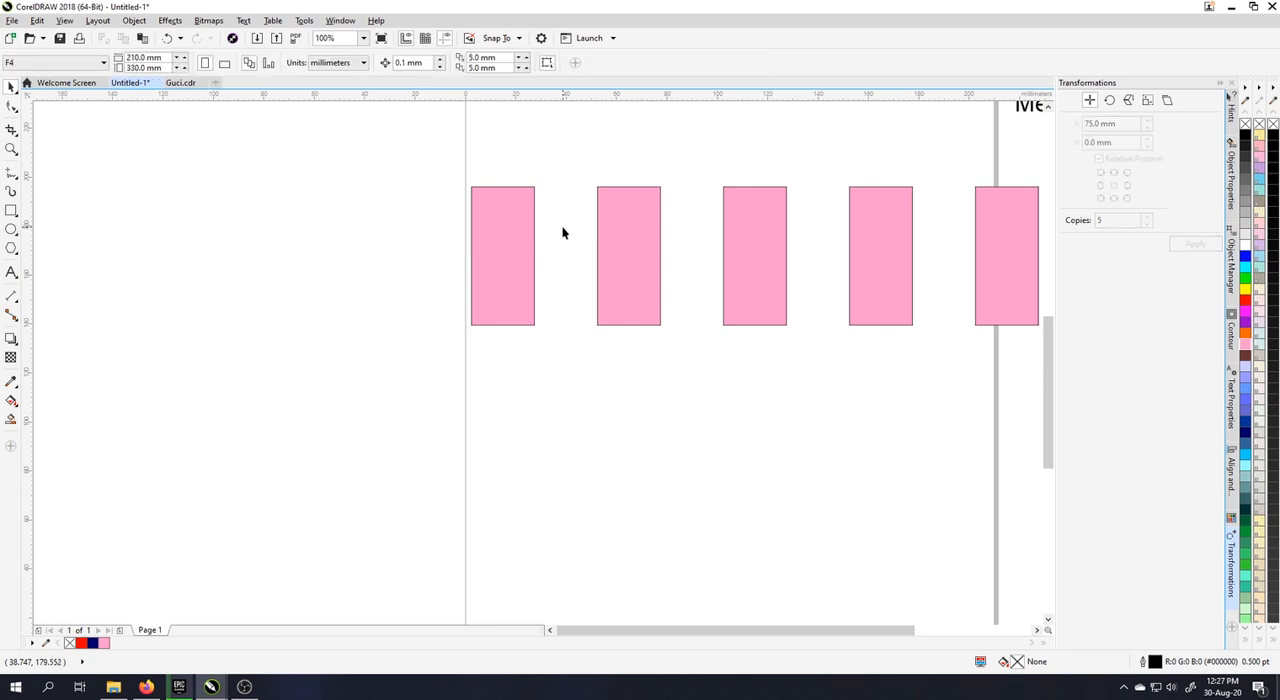
Step: Scale the row of six pink rectangles down proportionally so that it fits within the page width
scroll(563, 233, "down", 3)
left_click_drag(506, 213, 745, 275)
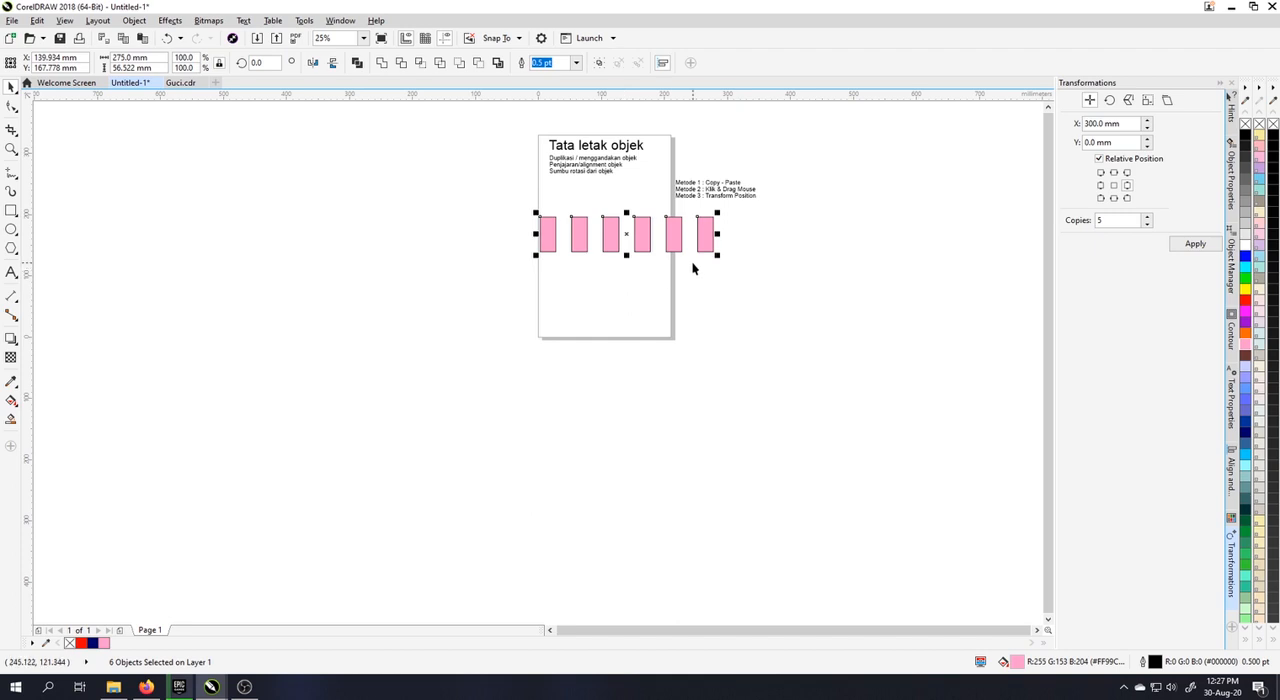
left_click_drag(717, 255, 671, 268)
left_click(730, 268)
scroll(588, 222, "up", 1)
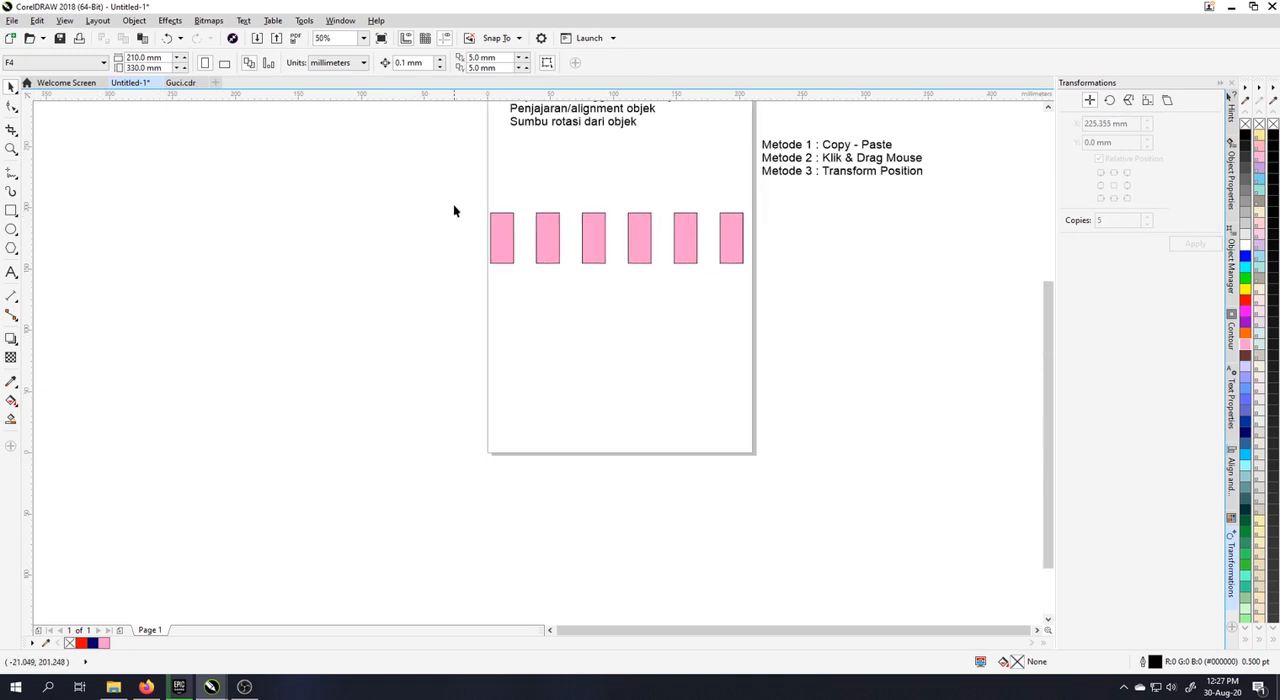
Step: Move the row of pink rectangles up level with the method list, and delete all six rectangles
left_click_drag(765, 295, 763, 292)
left_click_drag(737, 243, 734, 170)
left_click(838, 171)
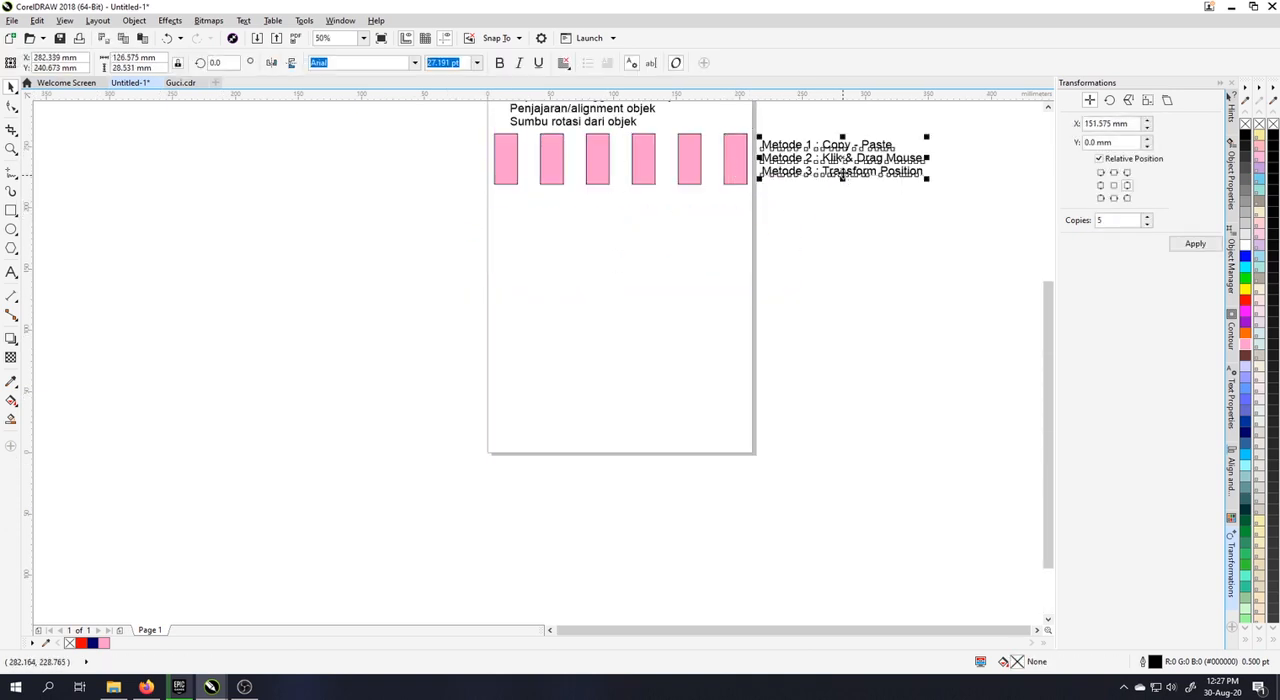
left_click_drag(459, 222, 750, 130)
key("Delete")
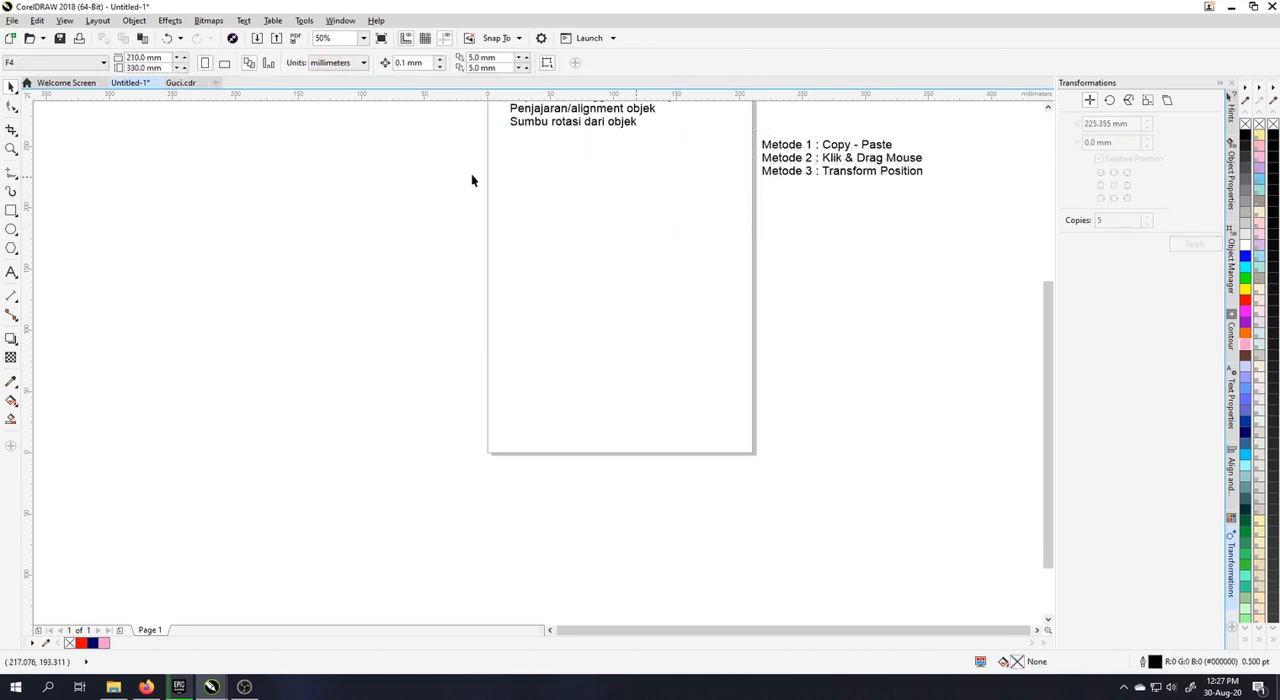
Step: Draw a square about 31 mm wide at the page's left edge below the topic list, and fill it with green (#00FF00)
left_click(11, 210)
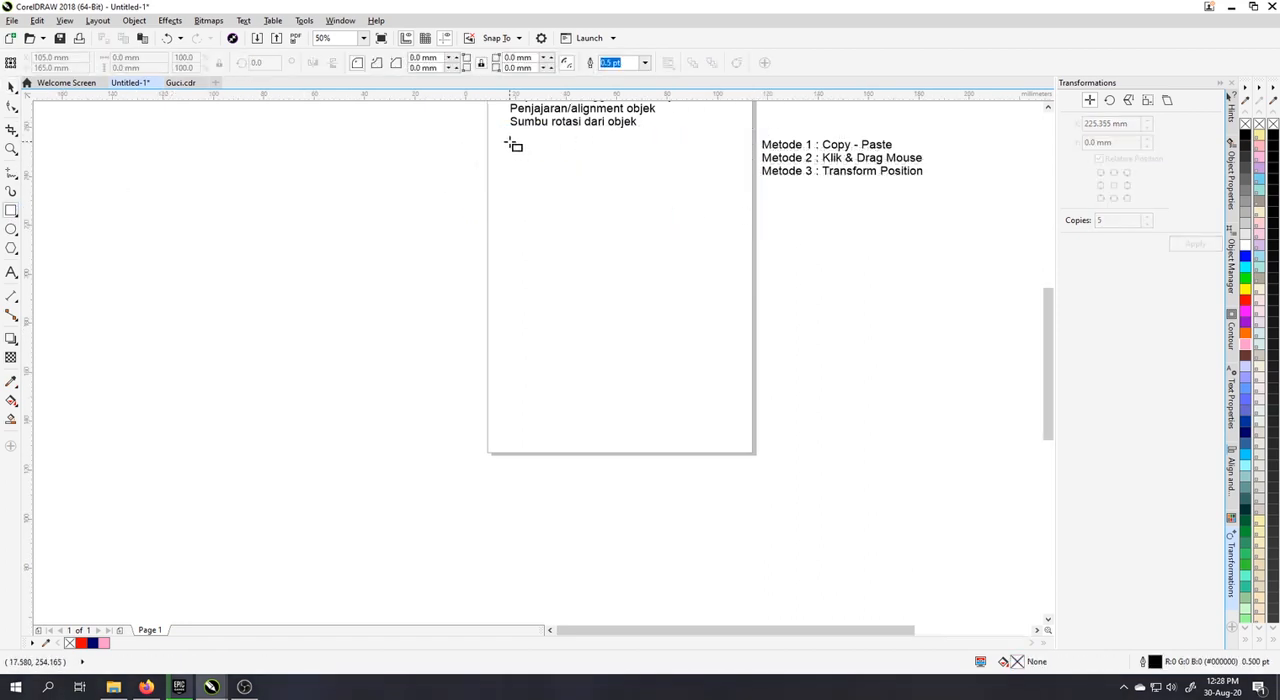
scroll(511, 141, "up", 2)
left_click_drag(473, 128, 552, 204)
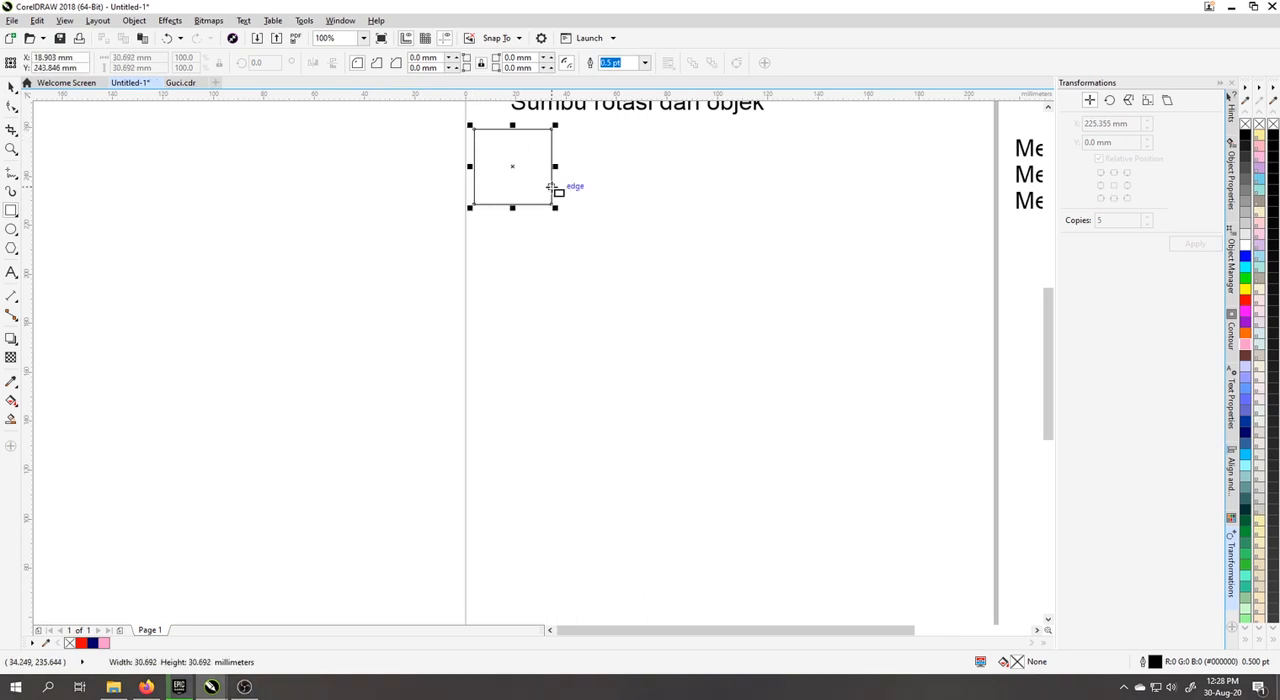
left_click(11, 87)
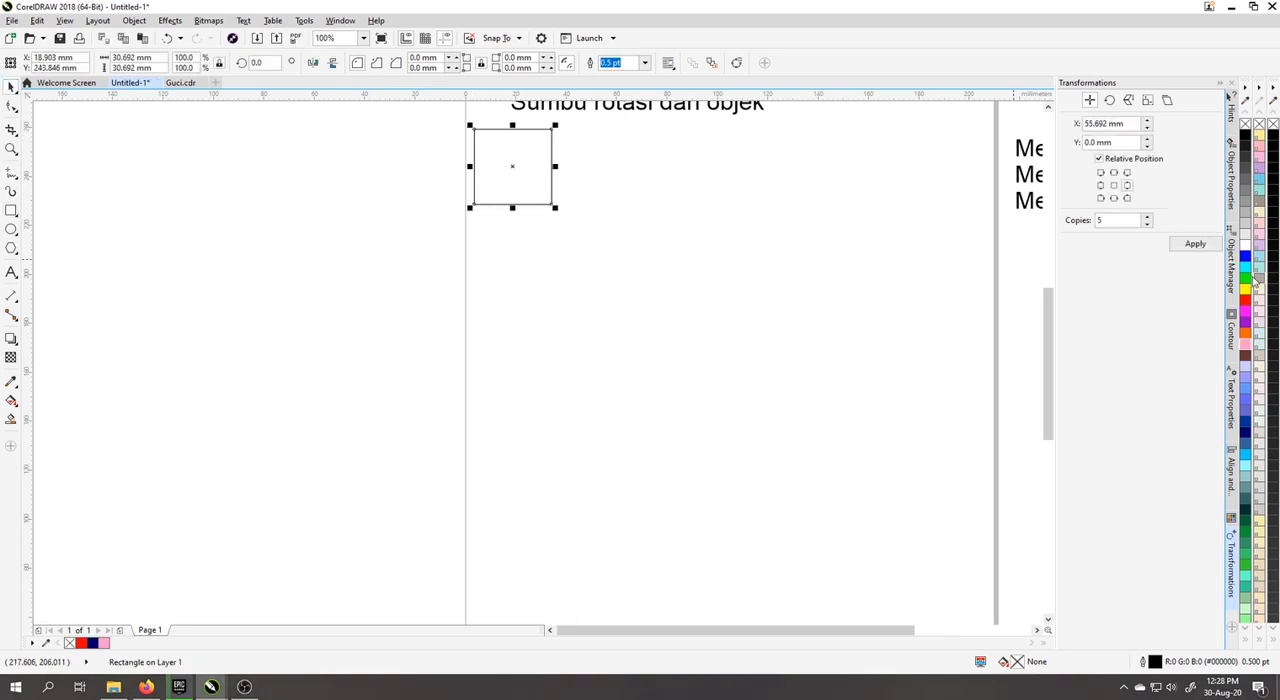
left_click_drag(1246, 272, 517, 185)
Step: Copy and paste the green square, and move the pasted copy to the right of the original, leaving a small gap
right_click(516, 170)
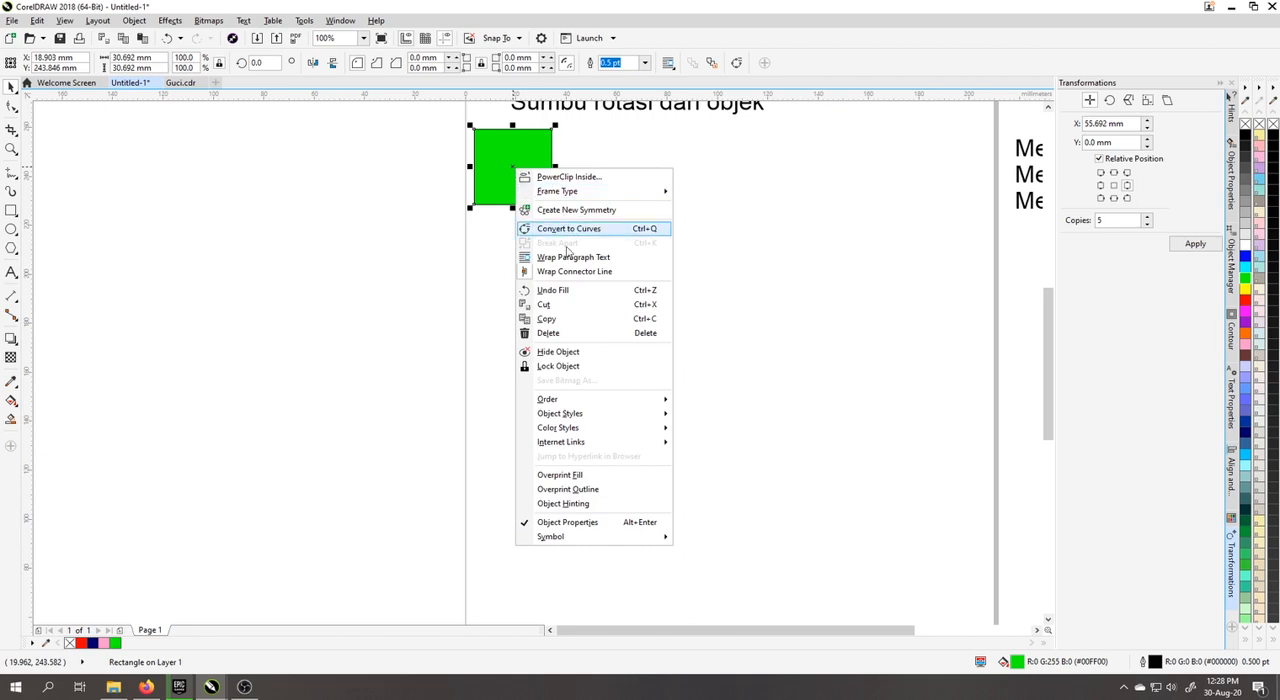
left_click(562, 318)
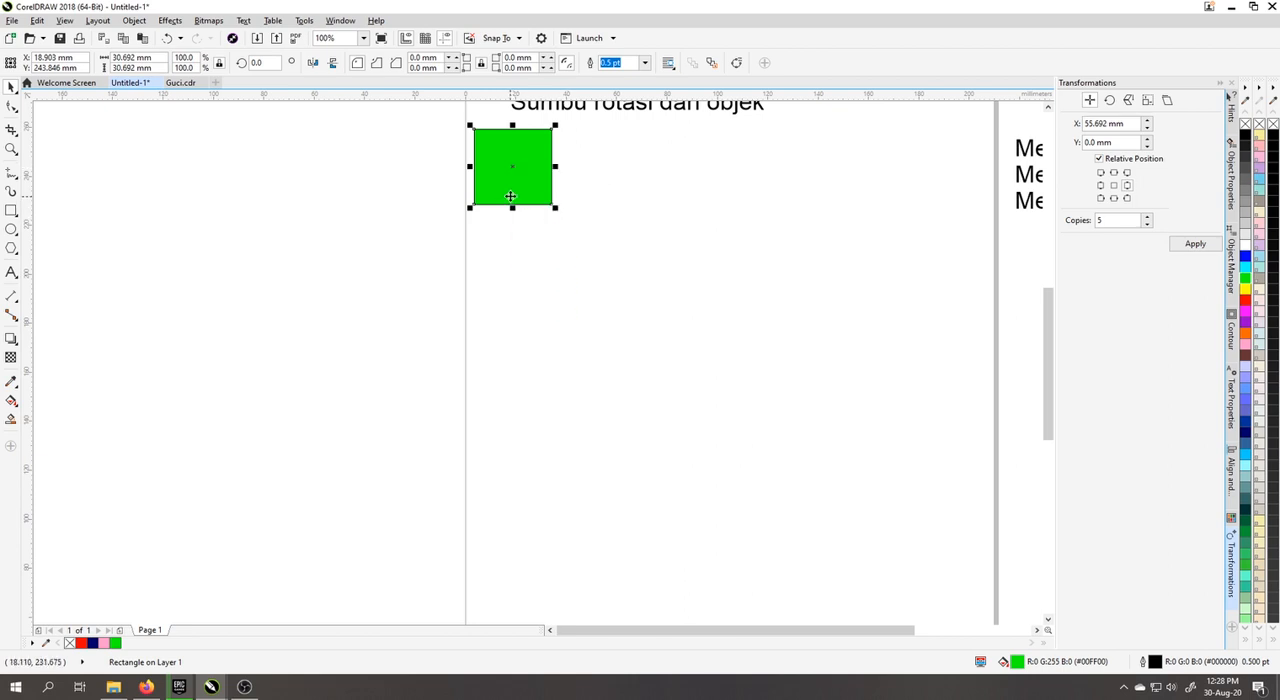
right_click(600, 180)
left_click(668, 146)
left_click(847, 147)
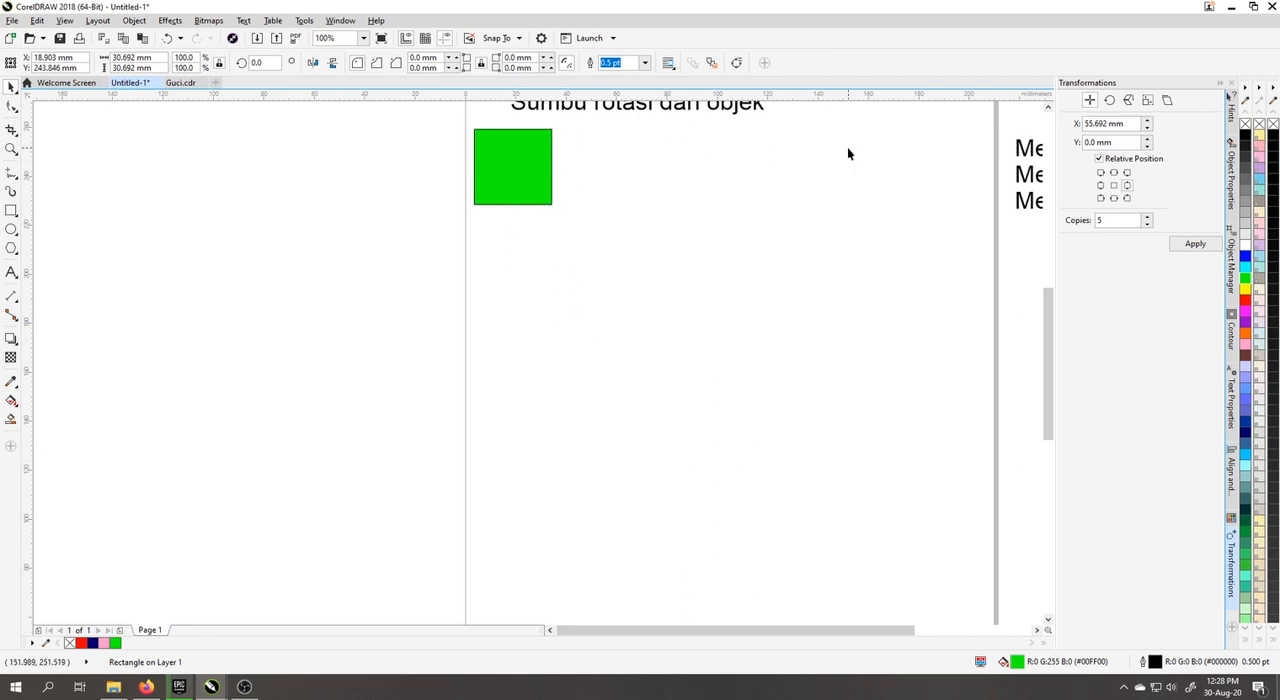
right_click(847, 147)
left_click(879, 248)
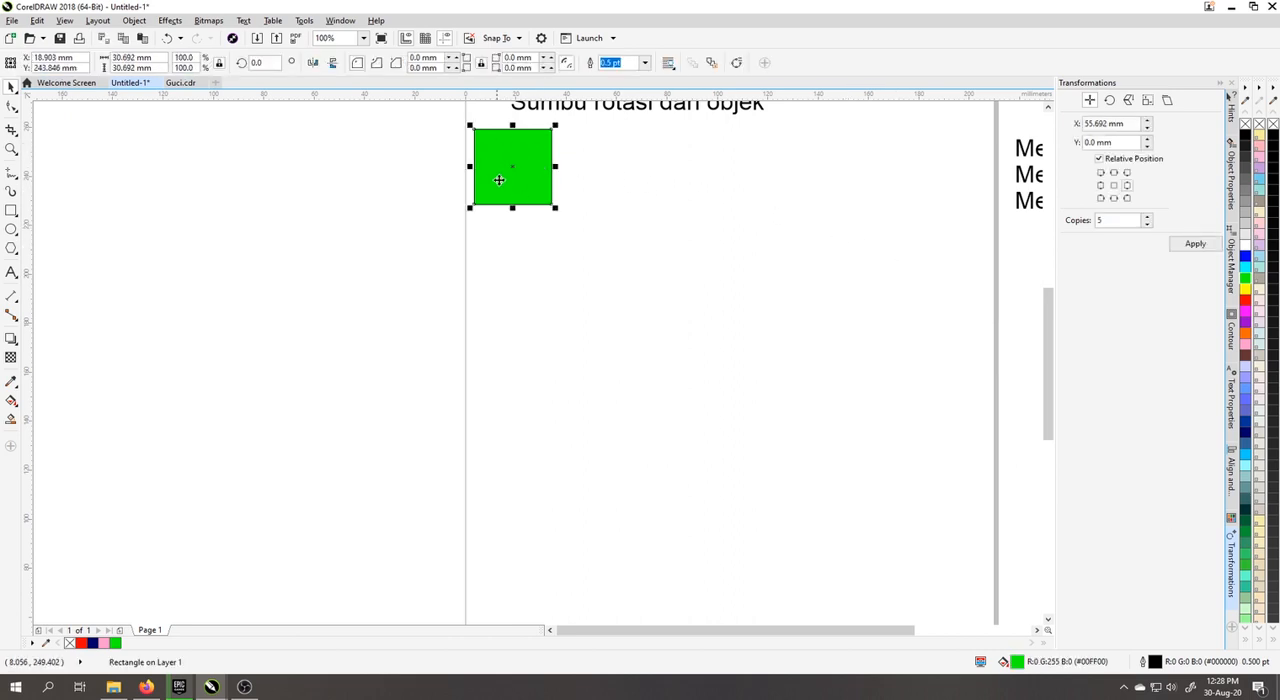
left_click_drag(519, 152, 609, 152)
Step: Duplicate the first green square straight below itself by dragging a copy, and fill the copy with pale blue (#CCCCFF)
left_click_drag(531, 147, 531, 249)
right_click(531, 249)
left_click(1245, 367)
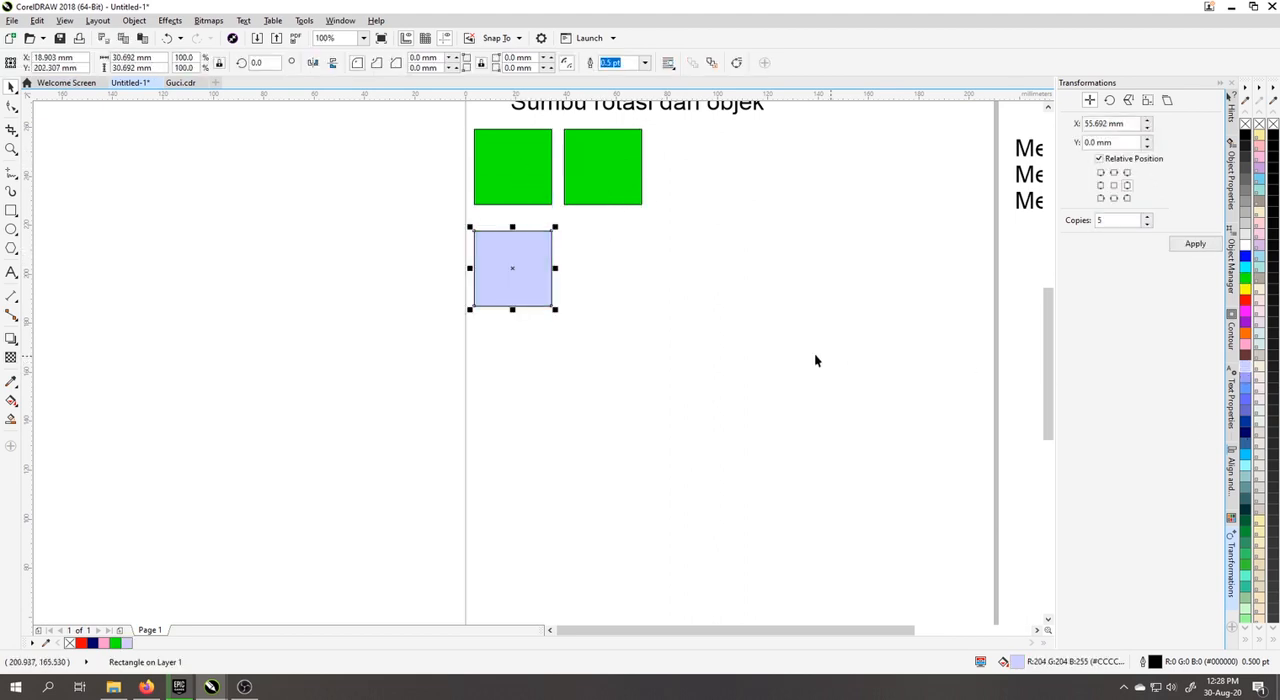
left_click(745, 248)
Step: Duplicate the pale blue square twice to its right by dragging copies, forming a row of three squares
left_click_drag(871, 229, 648, 260)
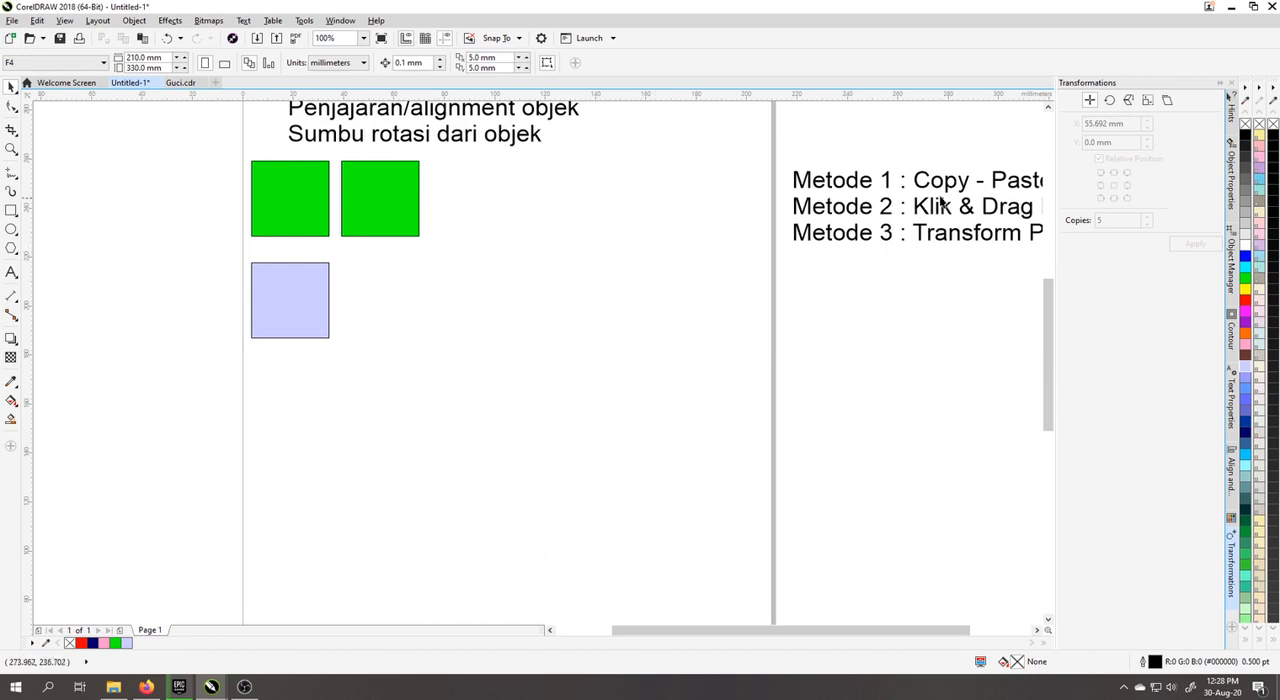
left_click(290, 302)
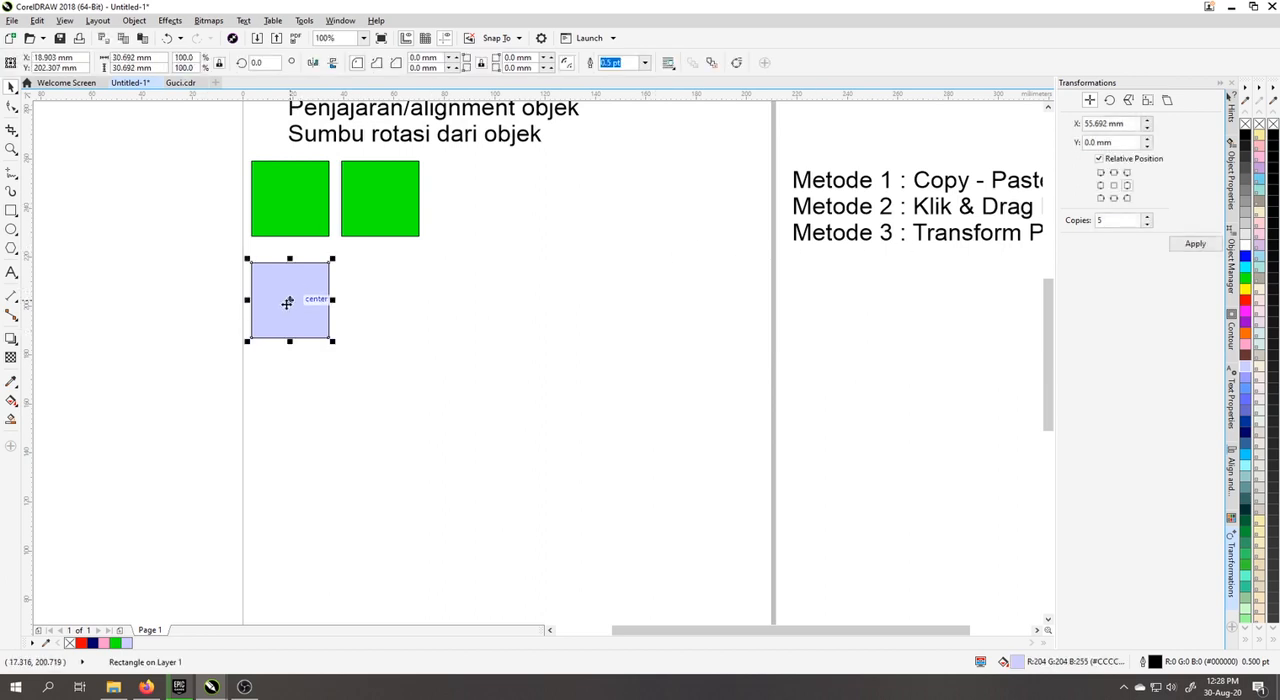
left_click_drag(287, 302, 500, 305)
left_click(366, 369)
left_click(527, 320)
left_click(444, 396)
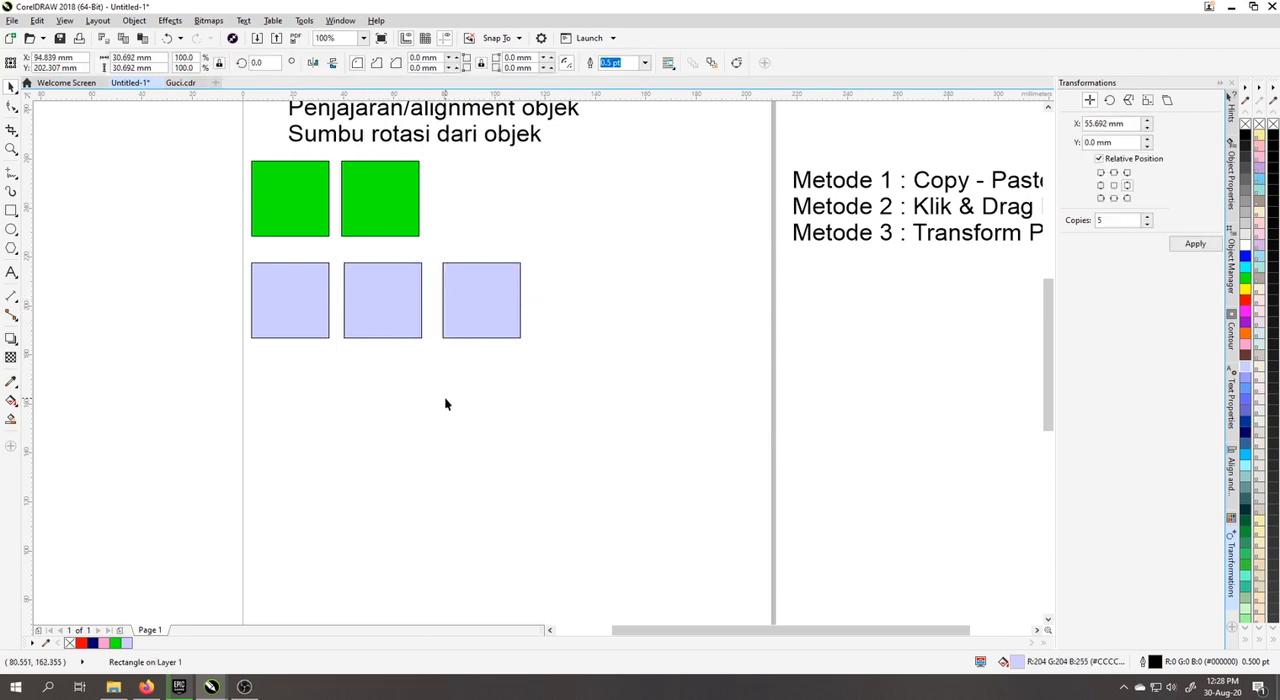
Step: Duplicate the first pale blue square straight below itself to start a third row, and locate the Position transformation command
left_click_drag(917, 266, 721, 288)
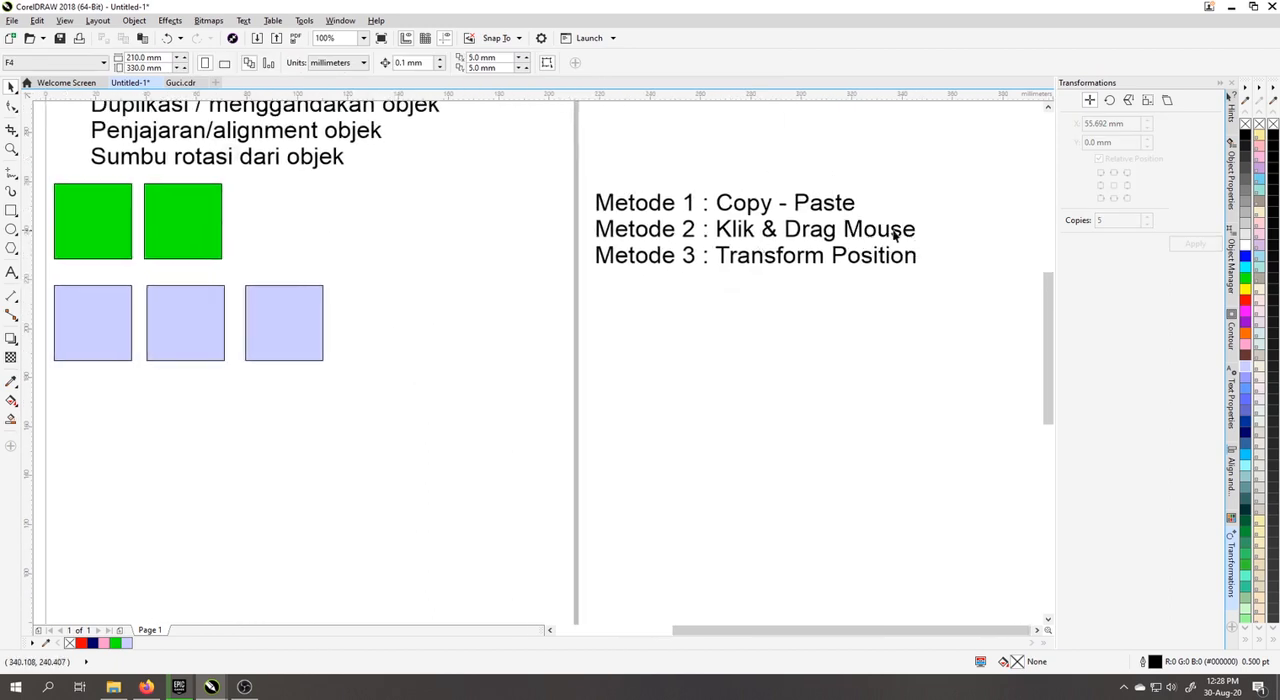
left_click_drag(423, 323, 577, 329)
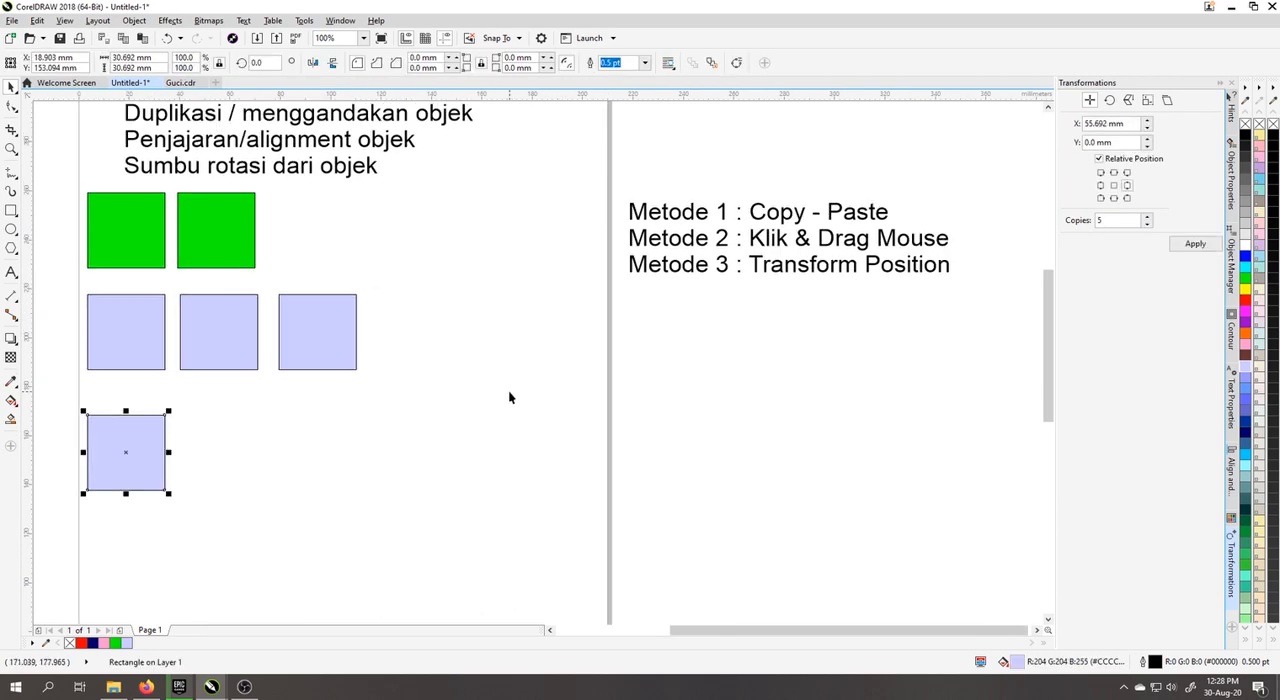
left_click(655, 365)
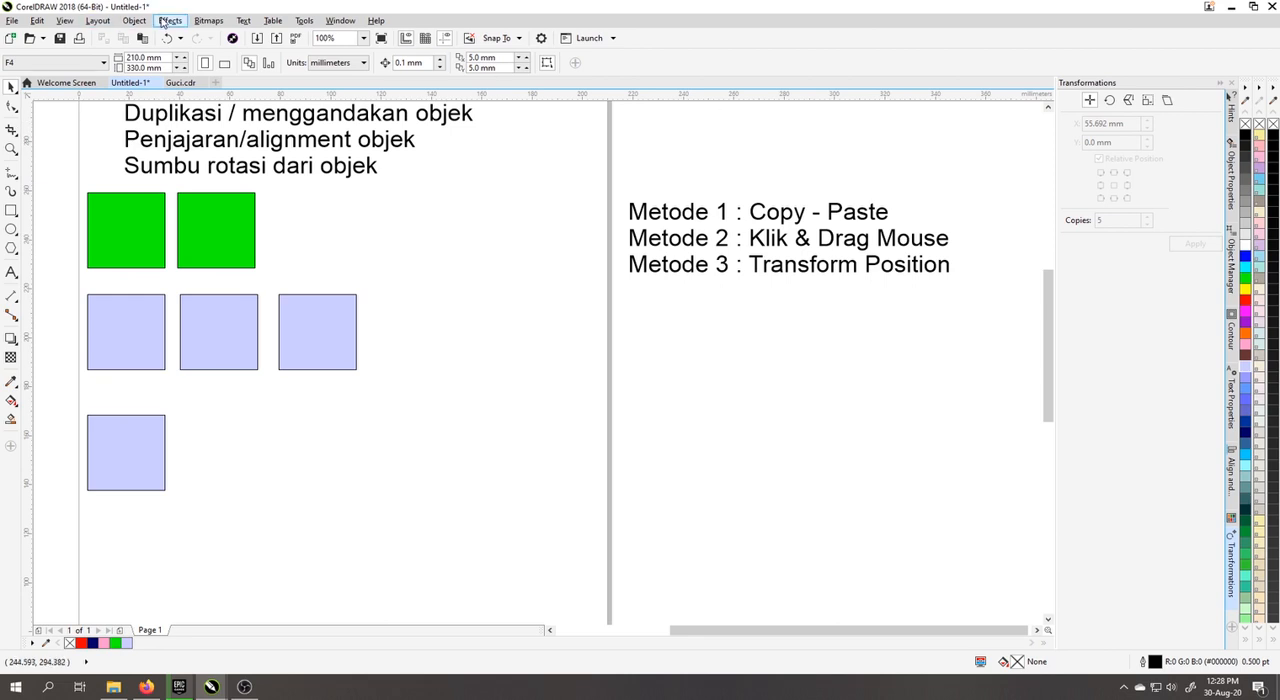
left_click(168, 21)
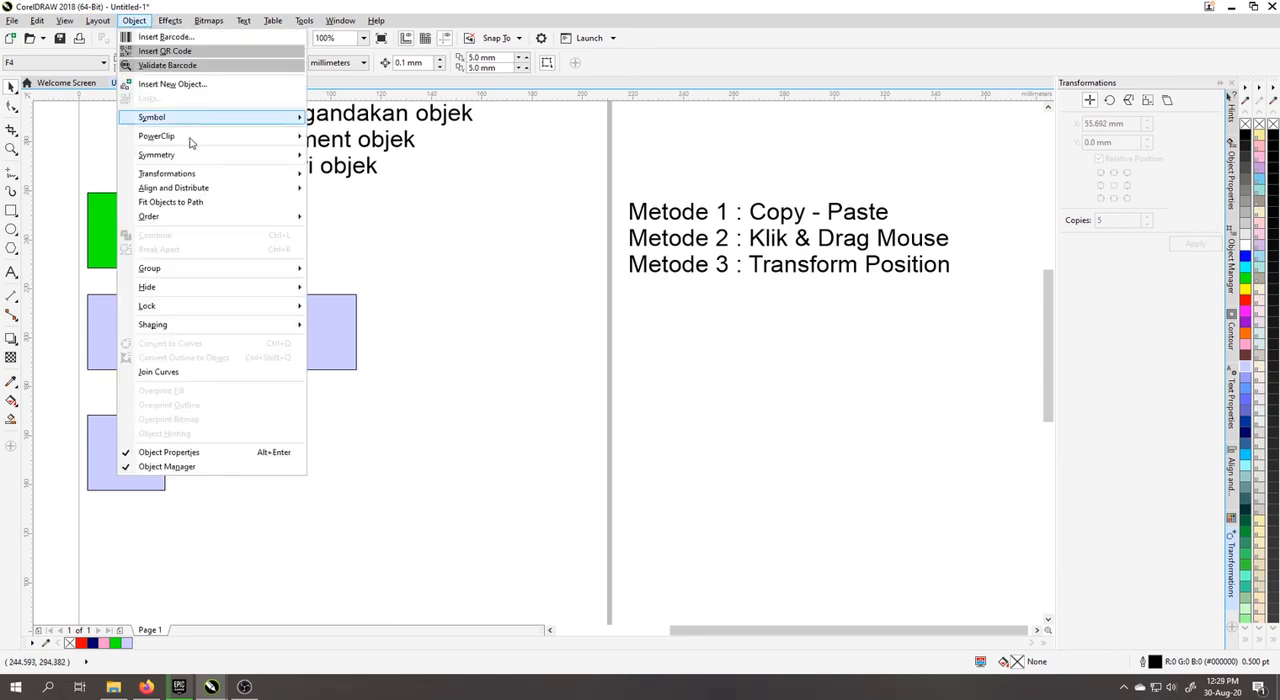
mouse_move(180, 174)
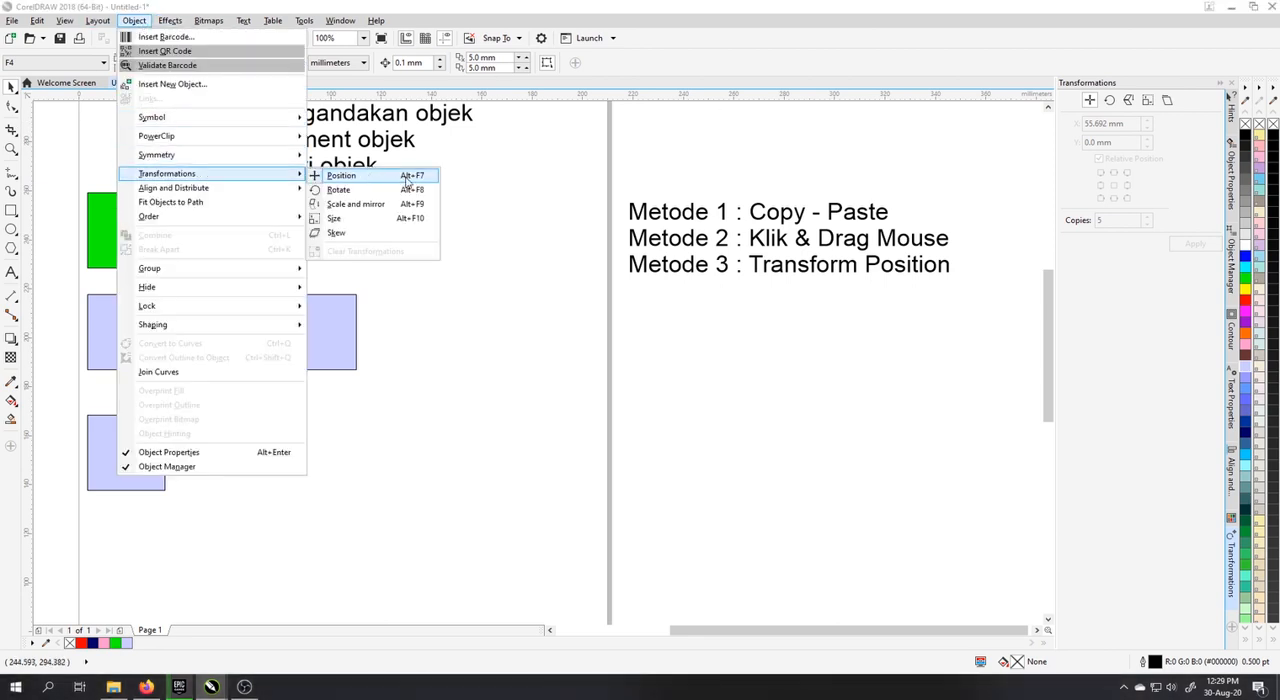
left_click(674, 354)
Step: Create 3 copies of the lowest pale blue square to its right with Transform Position, using a relative X offset of 40 mm and Y 0 mm
left_click(130, 444)
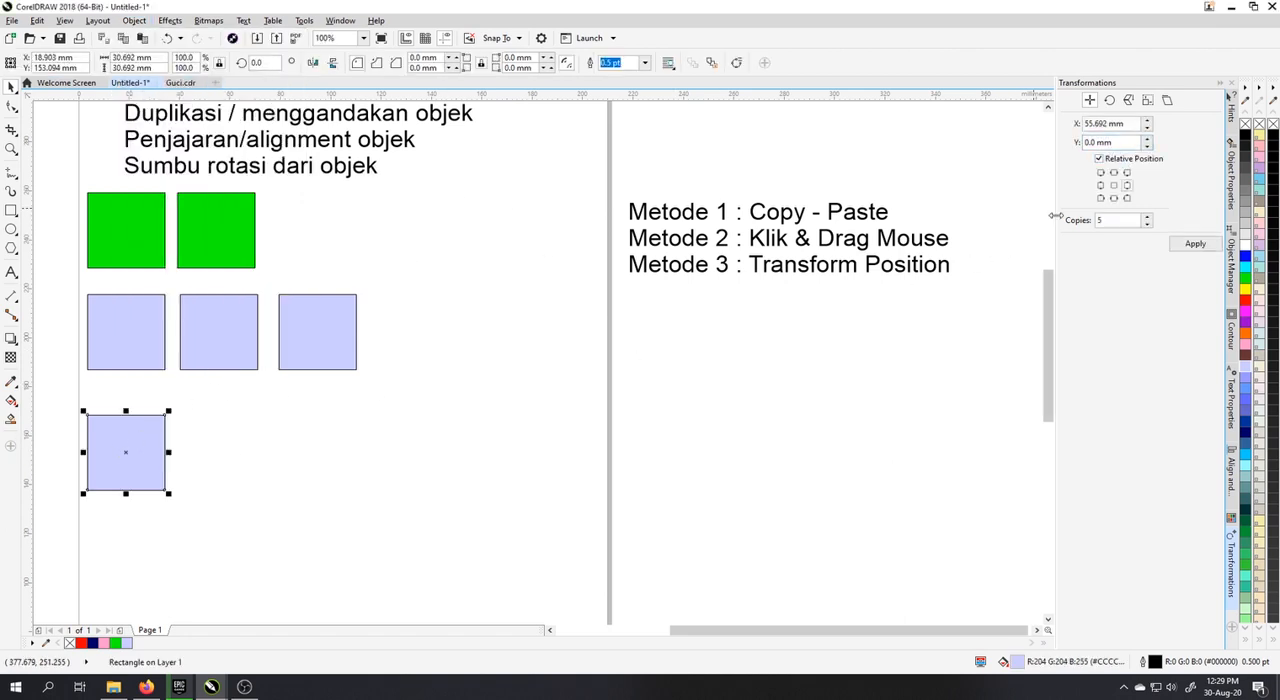
left_click(1101, 186)
left_click(1127, 185)
left_click(1133, 122)
left_click_drag(1120, 122, 1079, 122)
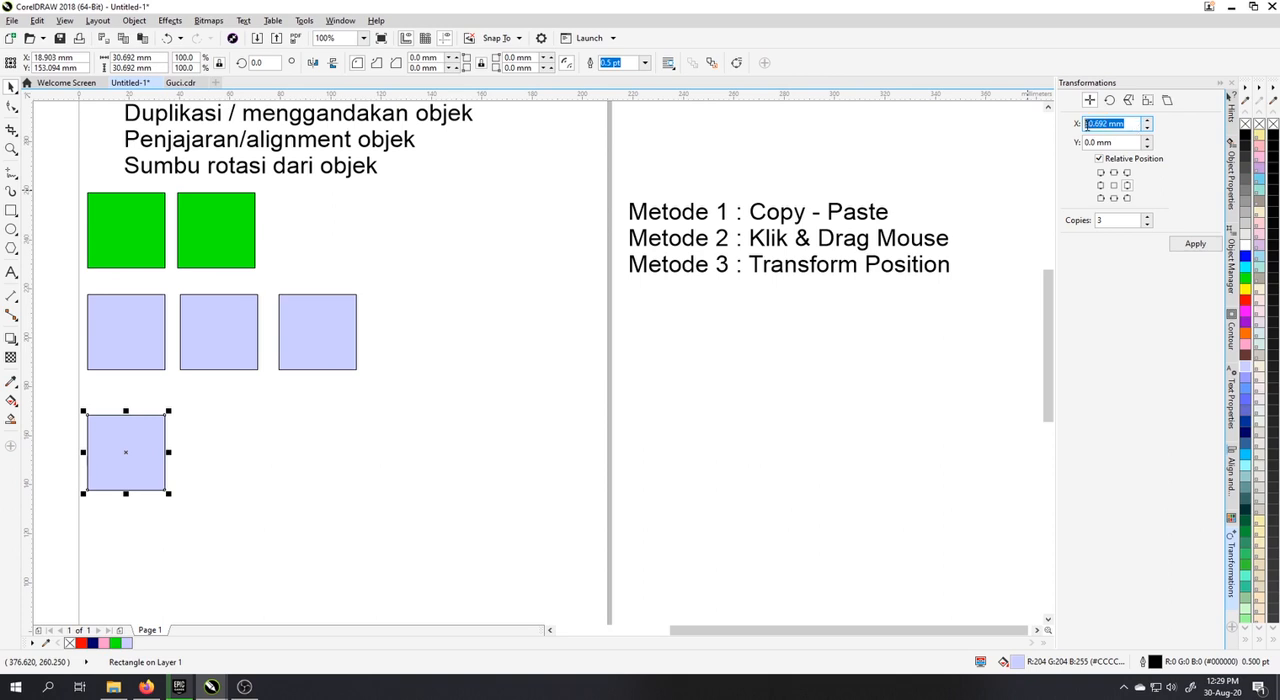
left_click(1132, 123)
left_click_drag(1127, 124, 1073, 126)
type("4")
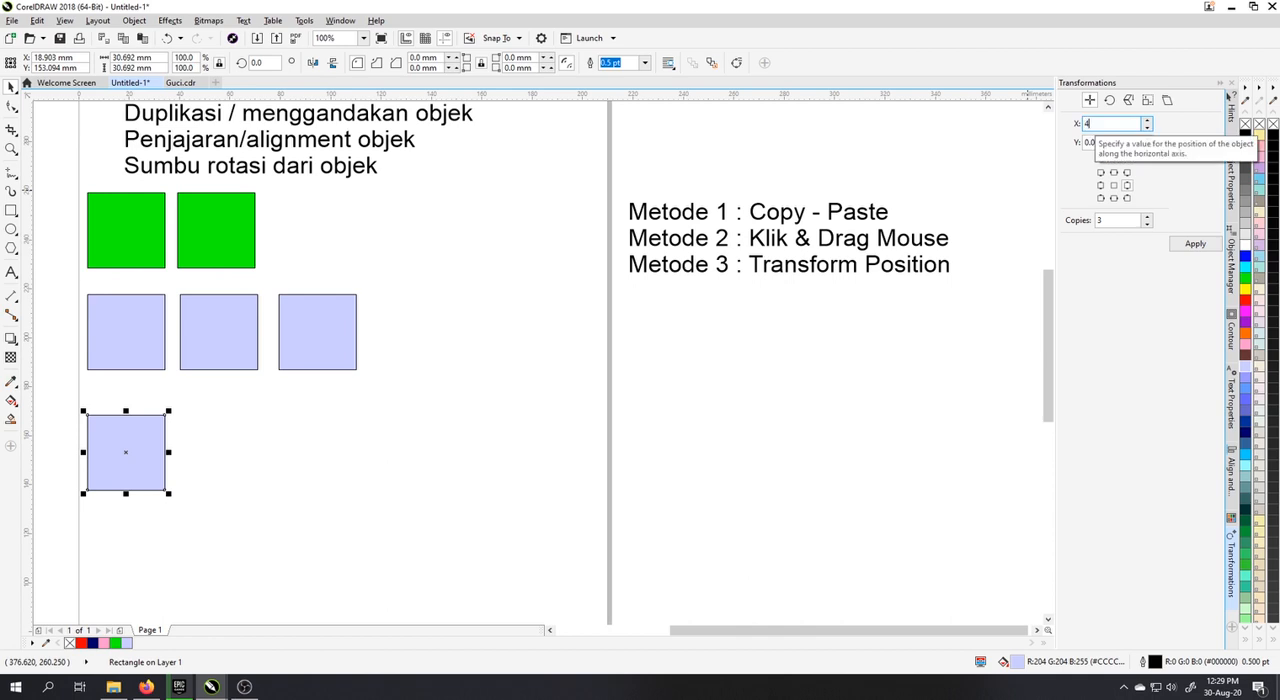
type("0")
left_click(1195, 243)
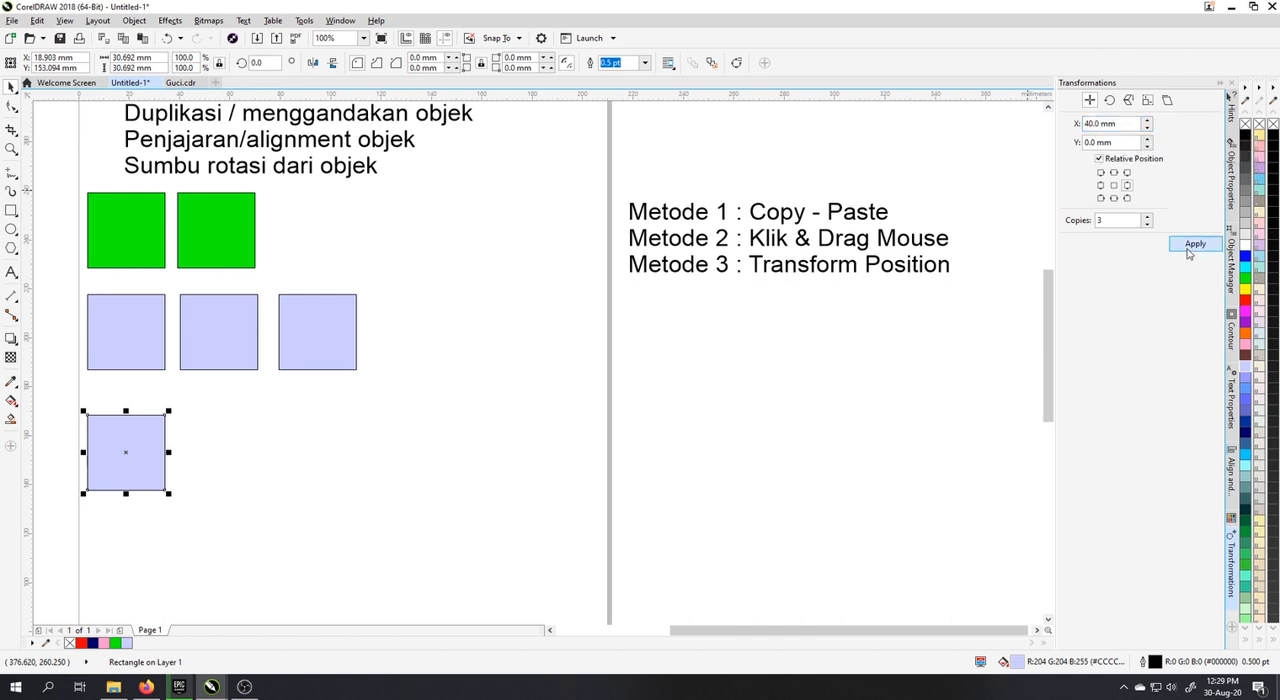
left_click(581, 394)
Step: Fill all four squares of the third row with yellow
left_click_drag(354, 387, 696, 351)
scroll(337, 329, "down", 1)
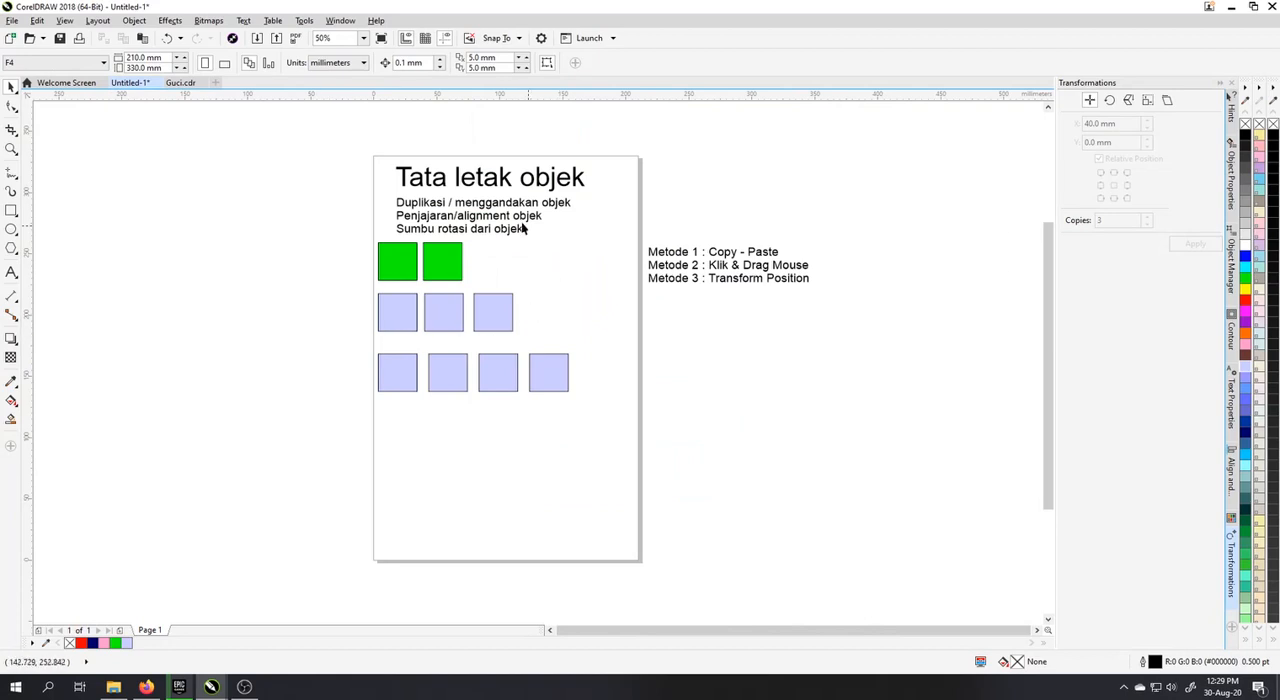
left_click_drag(598, 415, 346, 352)
left_click(1245, 287)
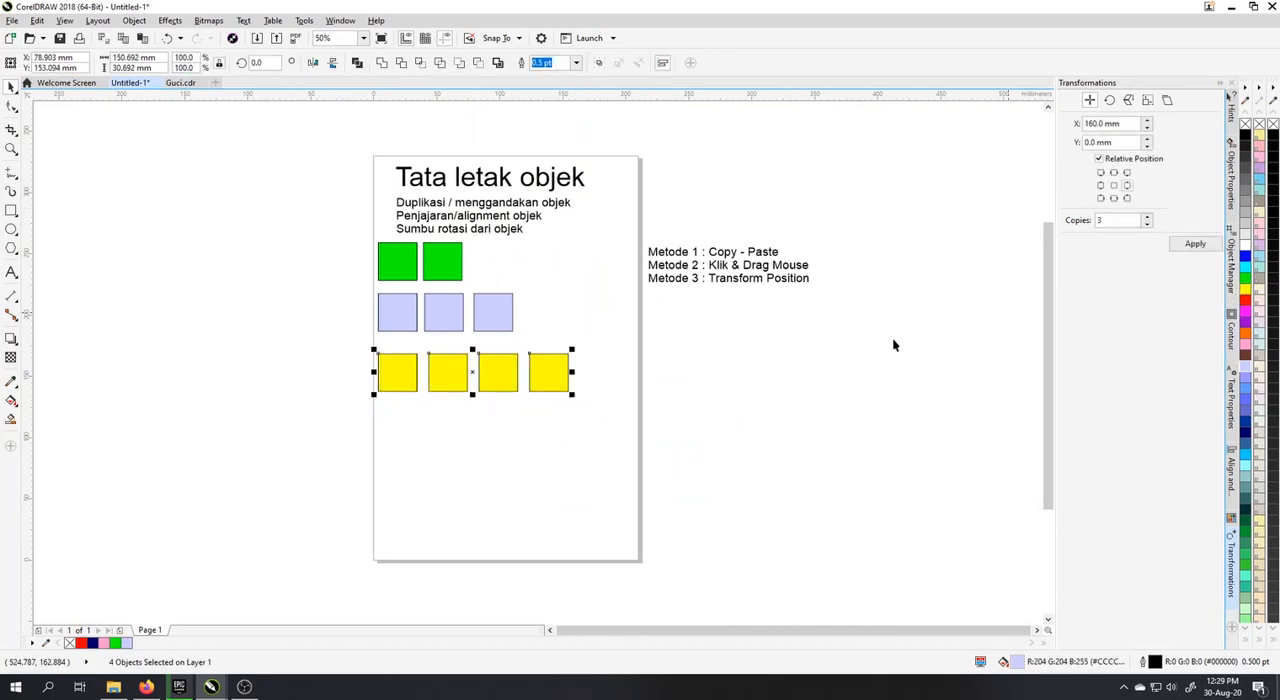
left_click(729, 397)
Step: Select all the green, pale blue and yellow squares in the three rows together
left_click_drag(336, 450, 597, 215)
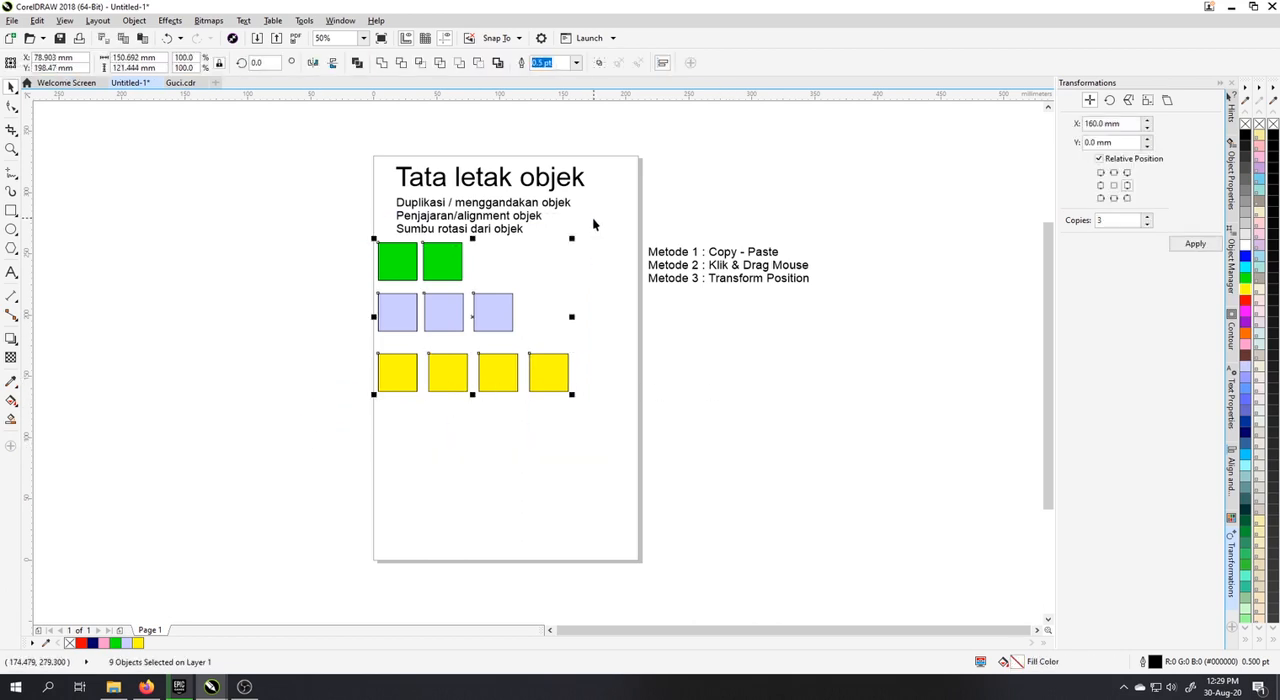